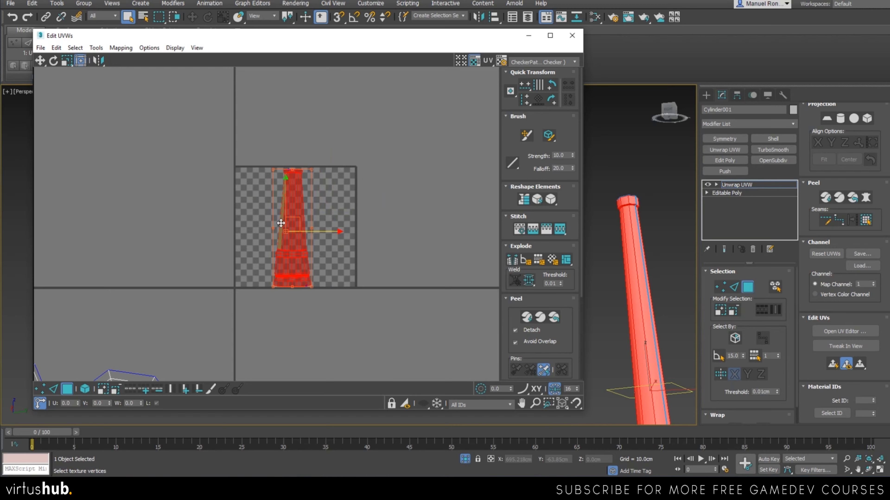
Pick the CheckerPattern texture for the unwrapped column so the checker displays on the model
scroll(288, 222, up, 3)
scroll(270, 208, down, 5)
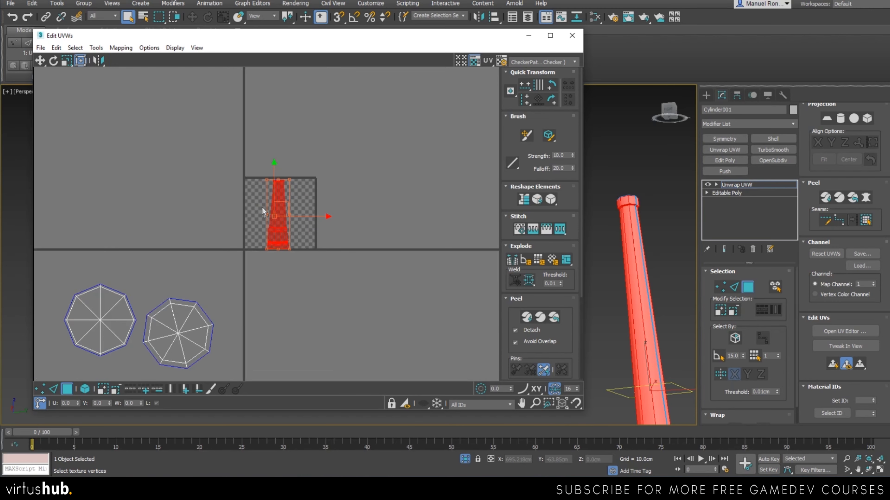
click(531, 63)
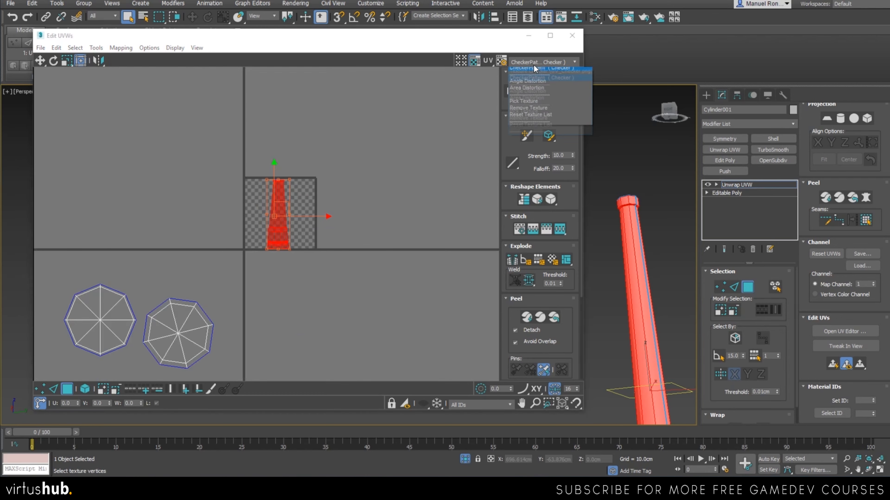
click(427, 206)
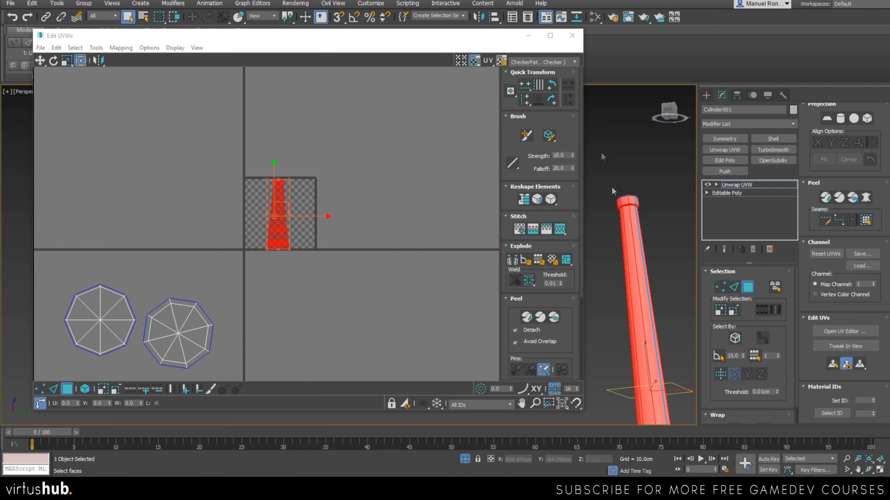
scroll(643, 227, up, 2)
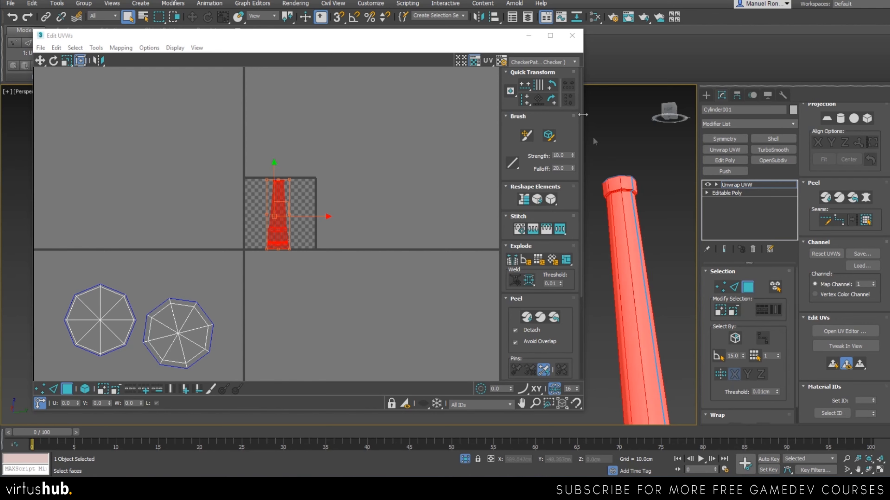
click(548, 66)
click(548, 75)
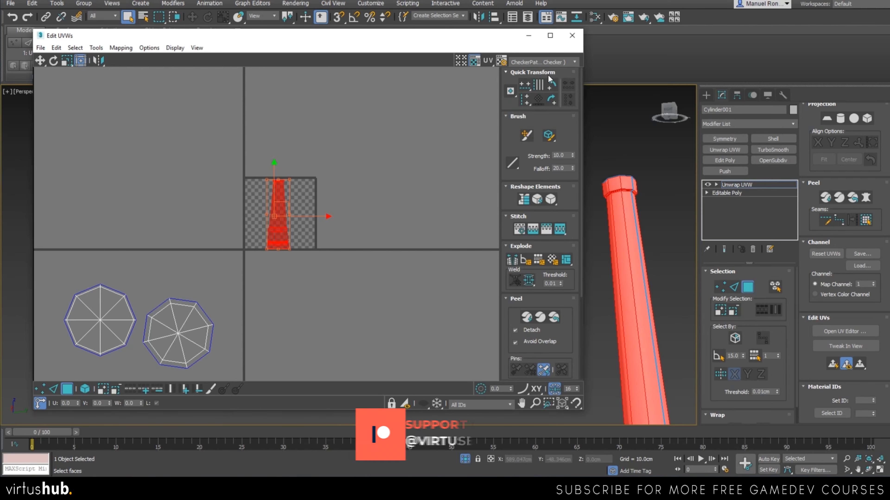
scroll(631, 228, down, 3)
alt+middle_drag(627, 219, 623, 246)
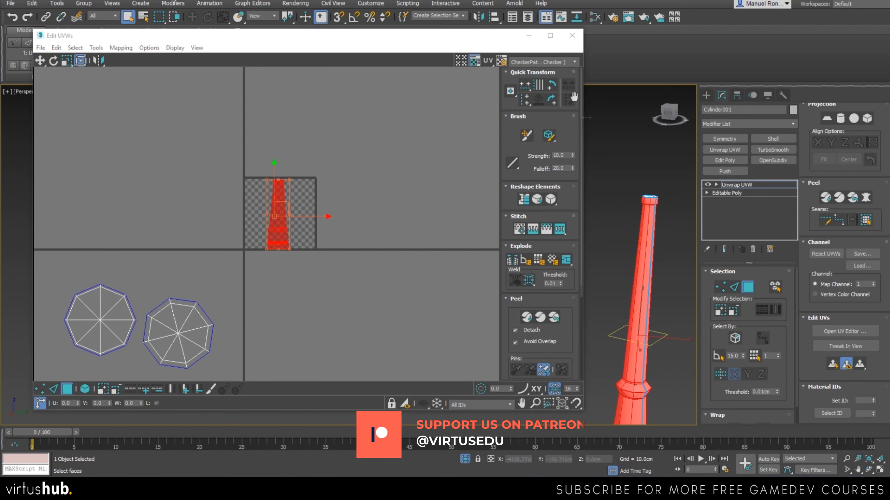
click(550, 62)
click(550, 71)
click(551, 62)
click(547, 78)
Examine the checker pattern on the column shaft up close and from several angles for distortion
scroll(646, 371, up, 5)
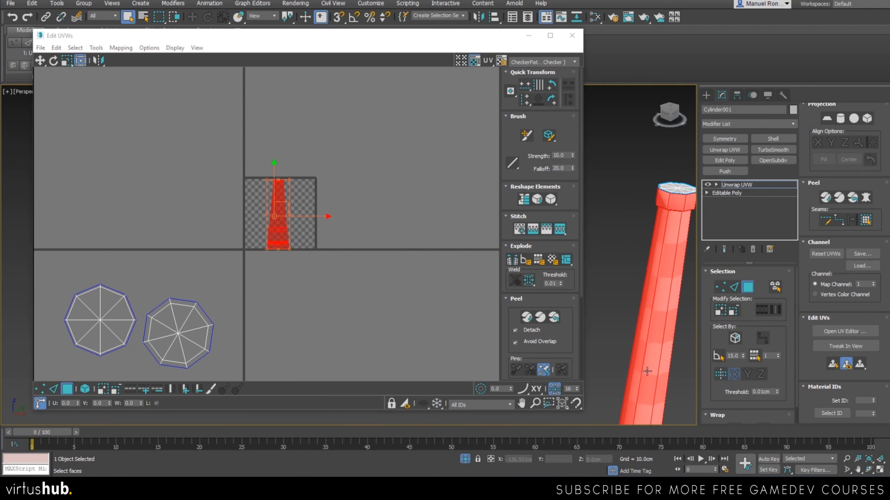
scroll(629, 284, up, 3)
scroll(333, 223, up, 5)
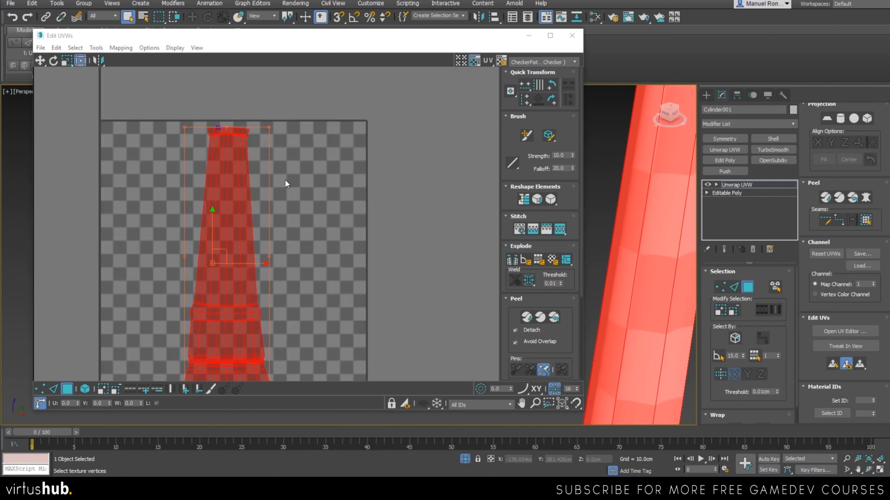
scroll(623, 218, down, 6)
alt+middle_drag(632, 274, 551, 270)
scroll(637, 177, up, 8)
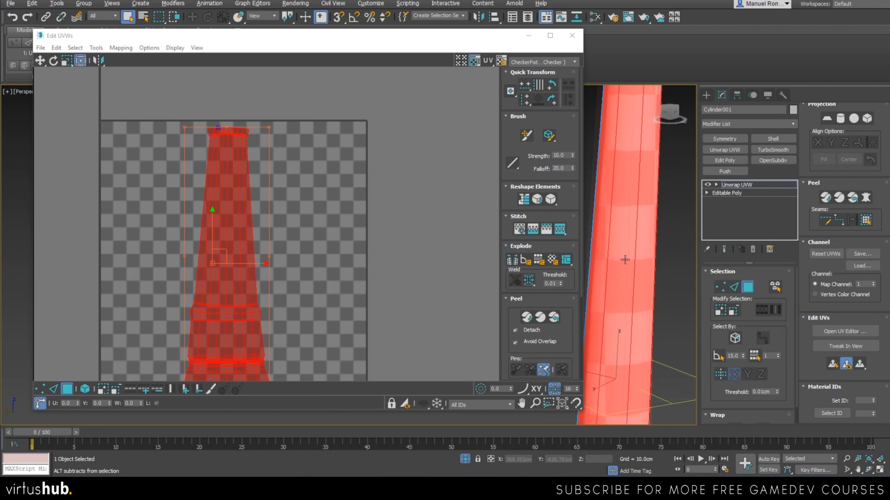
alt+middle_drag(609, 175, 647, 183)
scroll(659, 170, up, 3)
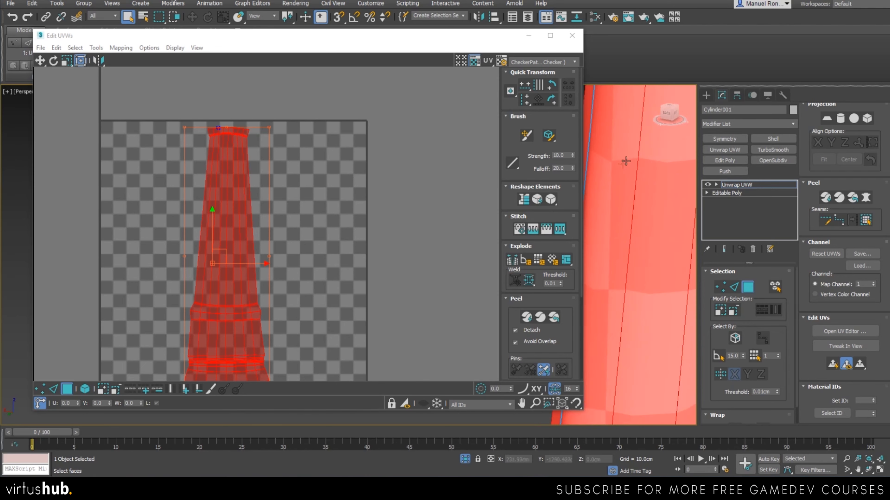
scroll(632, 162, down, 3)
alt+middle_drag(631, 162, 597, 191)
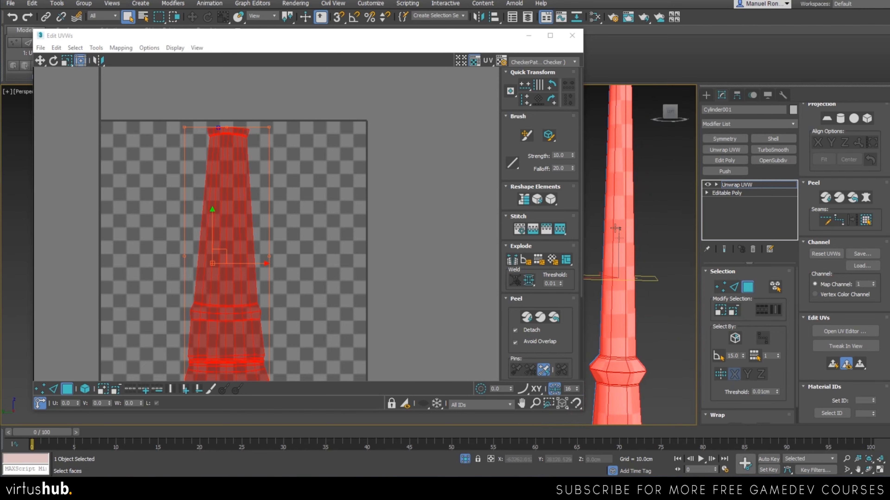
Clear the face selection and examine the evenness and straightness of the checker squares along the column shaft
click(649, 235)
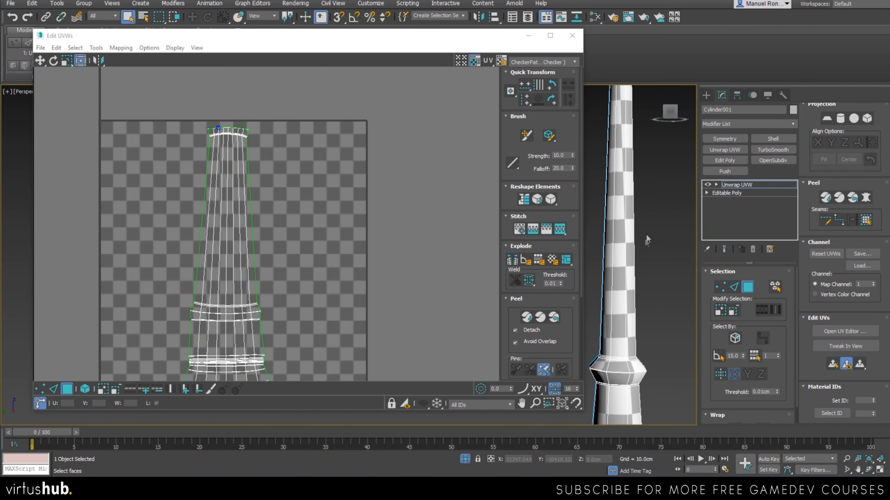
scroll(620, 257, down, 5)
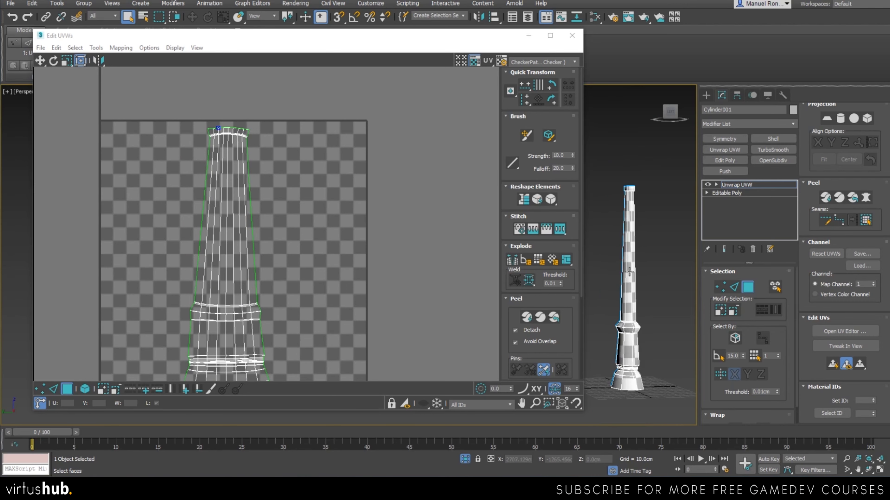
scroll(630, 355, up, 5)
alt+middle_drag(649, 285, 620, 297)
scroll(632, 207, down, 5)
middle_drag(632, 207, 633, 280)
scroll(636, 277, up, 5)
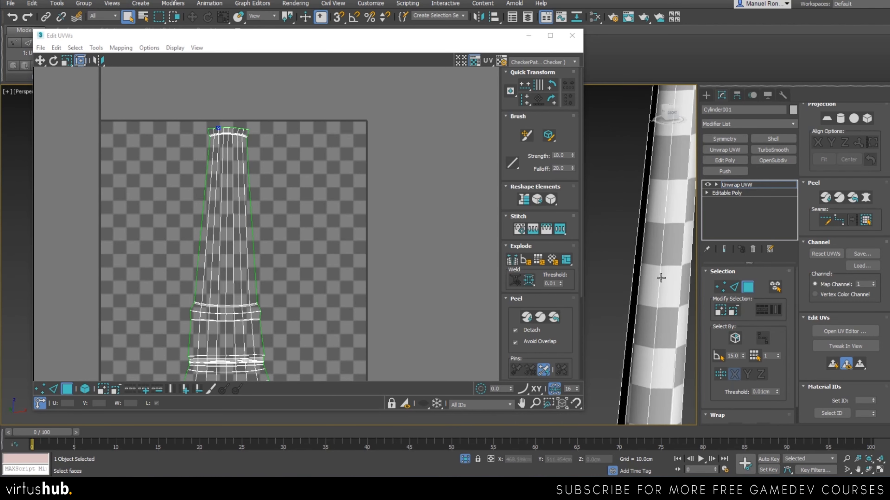
scroll(601, 297, down, 5)
scroll(658, 273, up, 5)
scroll(659, 273, up, 6)
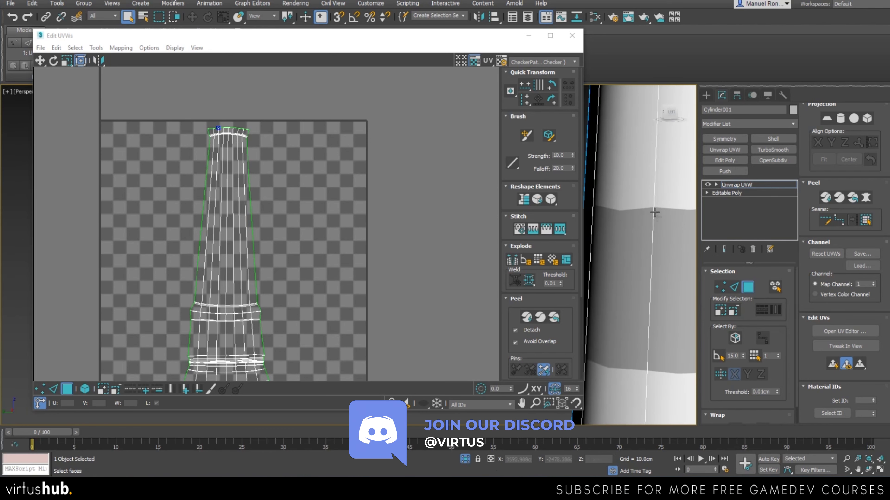
scroll(654, 212, down, 5)
scroll(283, 240, down, 3)
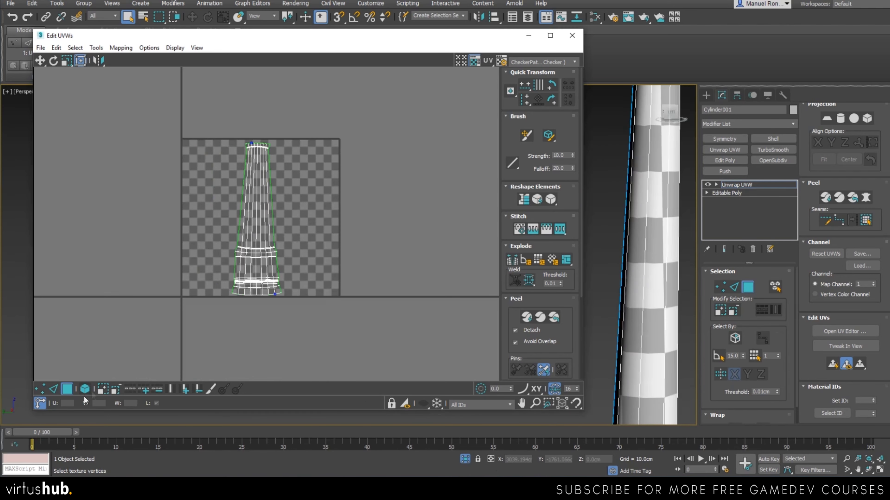
Enable selection by UV element and select the column's whole side shell
click(85, 389)
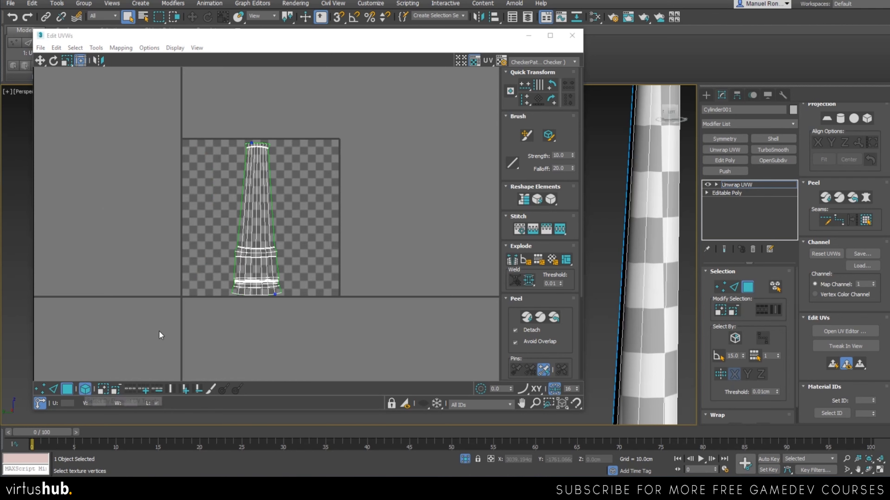
click(246, 220)
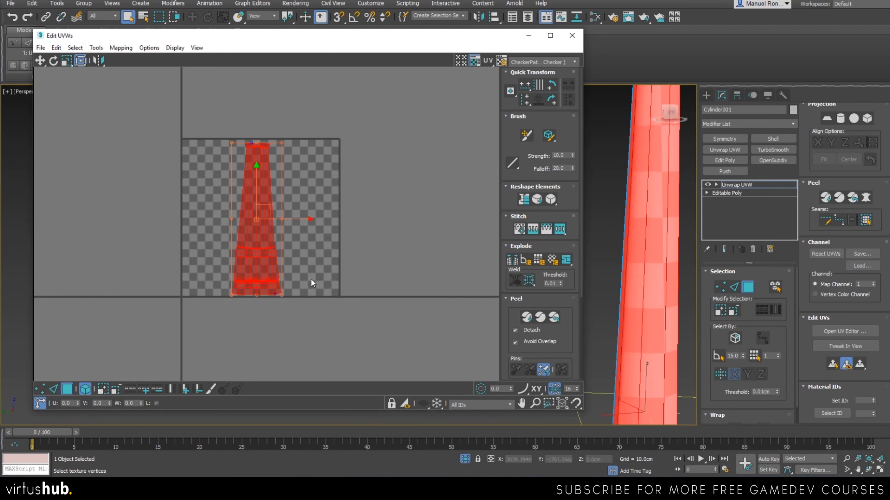
scroll(615, 292, down, 4)
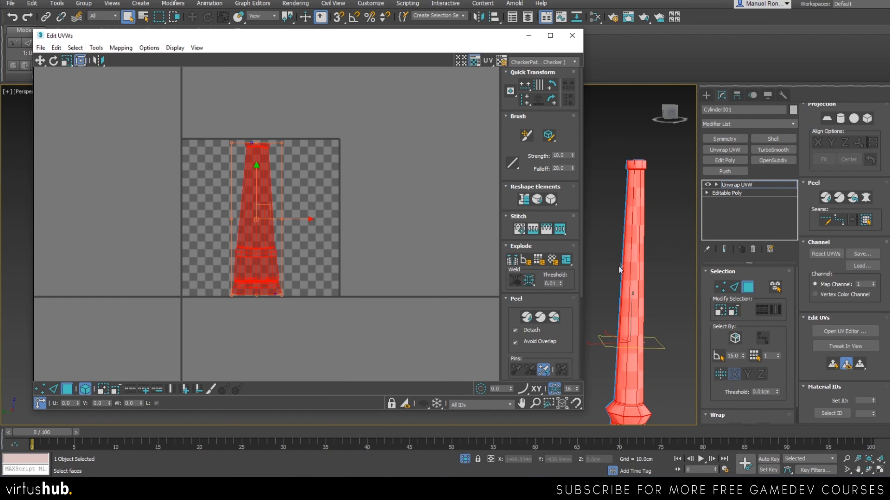
scroll(617, 246, down, 3)
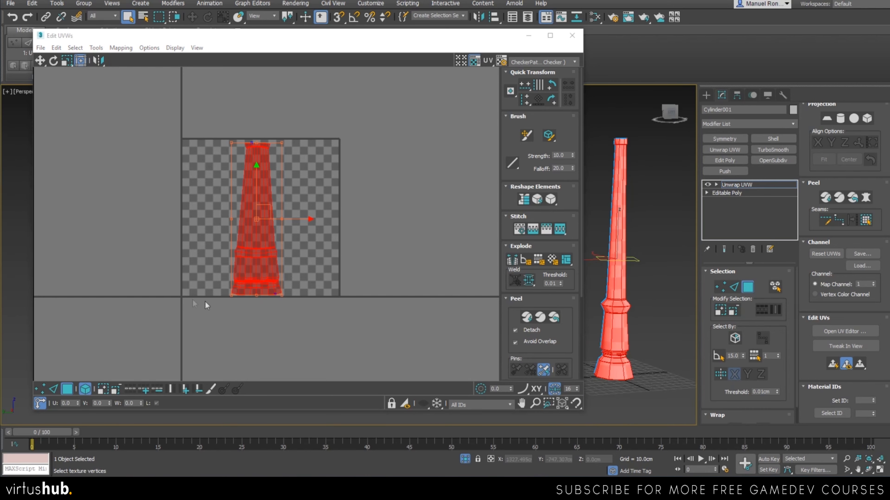
Run the Relax Tool on the column's side shell with Relax By Polygon Angles, 100 iterations and amount 0.1
click(96, 48)
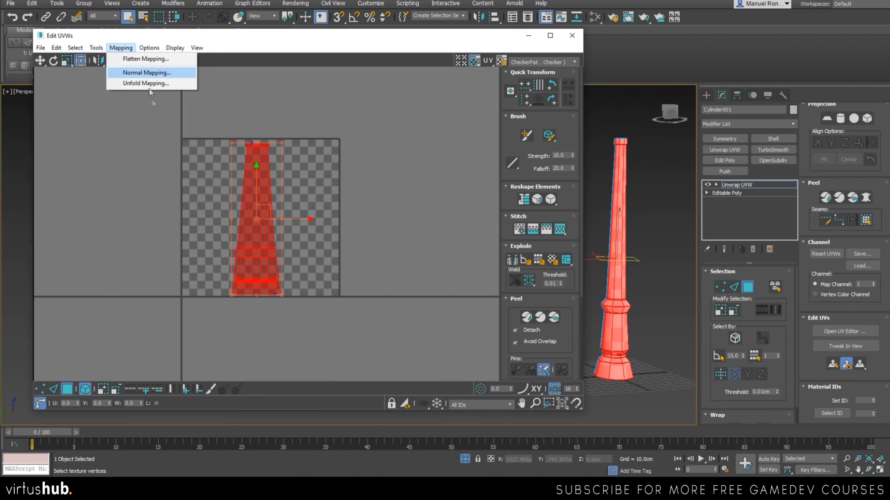
click(131, 209)
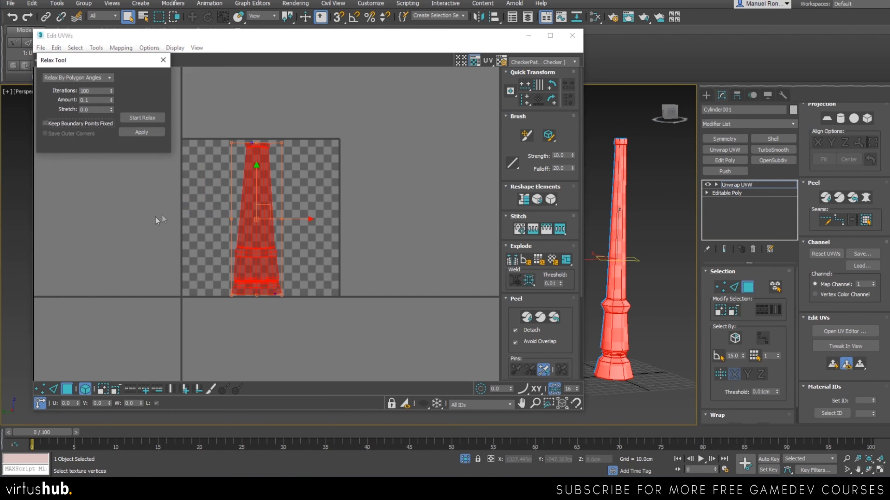
drag(114, 70, 487, 126)
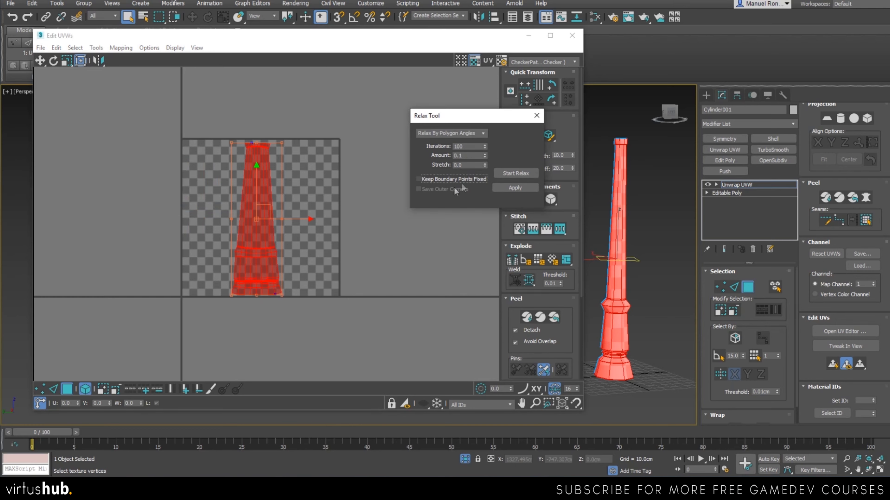
scroll(258, 219, up, 5)
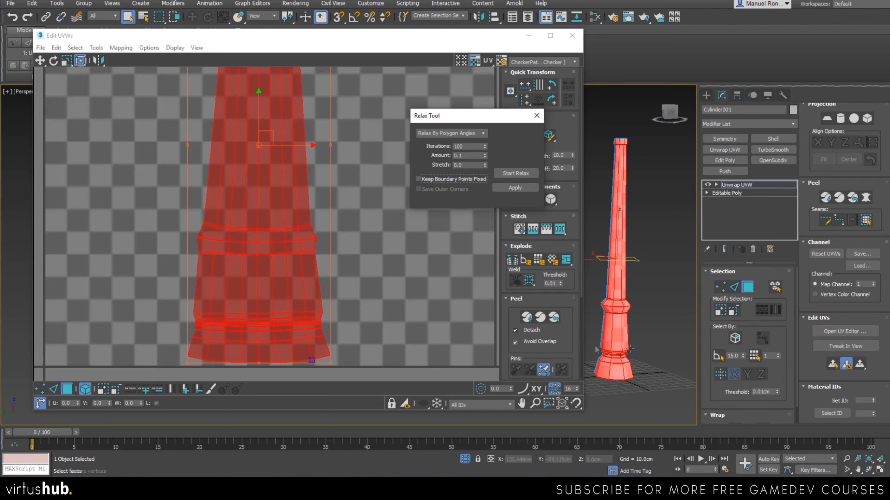
scroll(630, 270, up, 10)
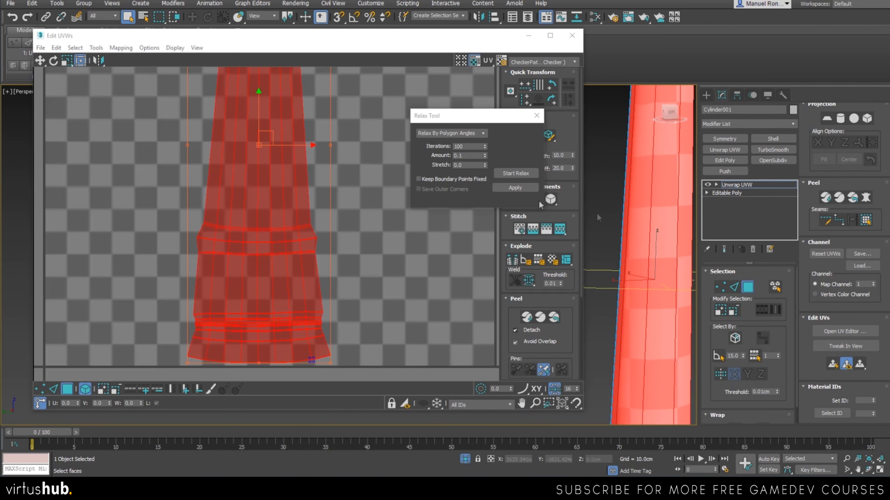
click(507, 173)
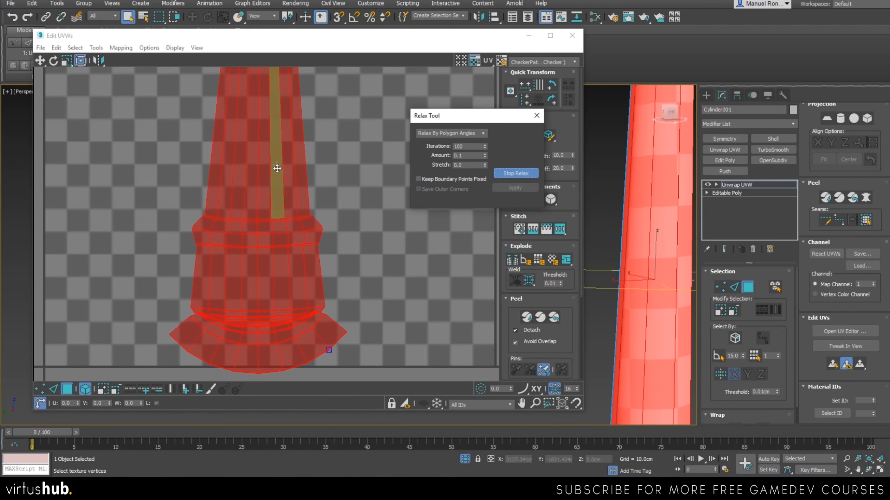
middle_drag(278, 166, 272, 289)
mouse_move(268, 145)
middle_down()
mouse_move(258, 242)
mouse_move(266, 159)
middle_up()
scroll(249, 187, down, 2)
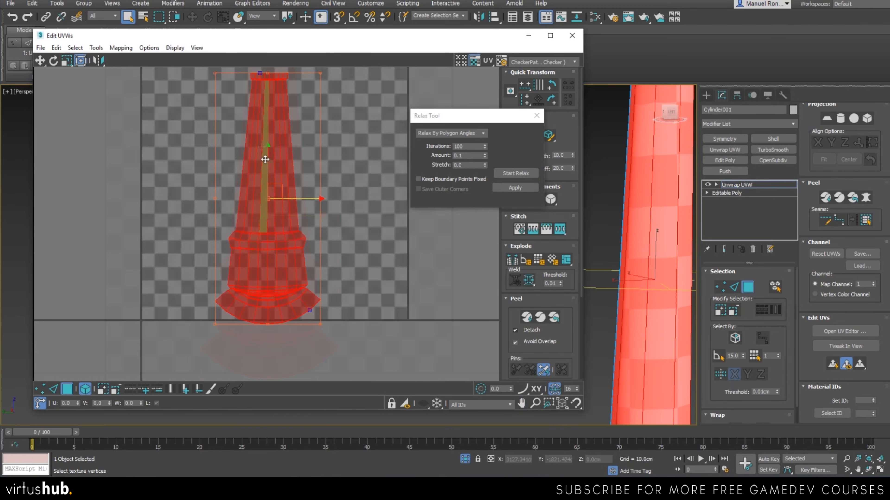
Examine the relaxed checker pattern on the column's shaft and base, and the curved base bands of its UV shell
scroll(286, 280, up, 3)
mouse_move(635, 274)
middle_down()
mouse_move(586, 292)
mouse_move(639, 285)
middle_up()
scroll(643, 280, up, 4)
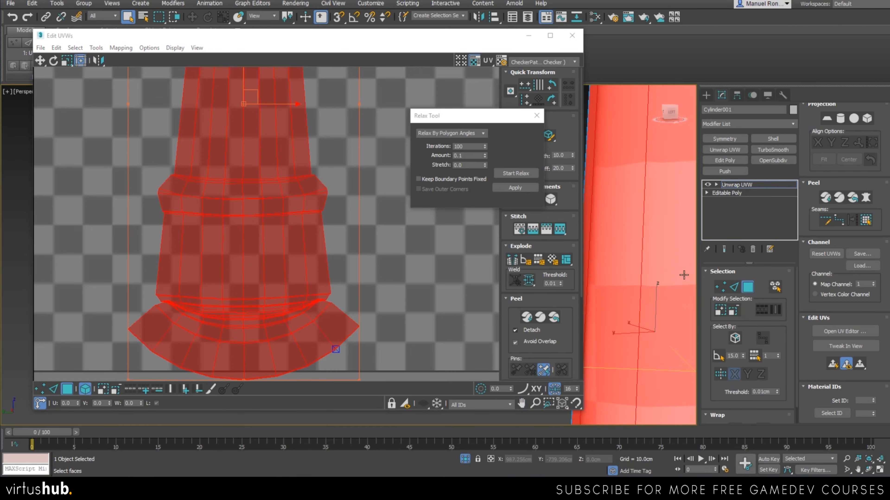
scroll(686, 285, down, 5)
scroll(651, 305, down, 3)
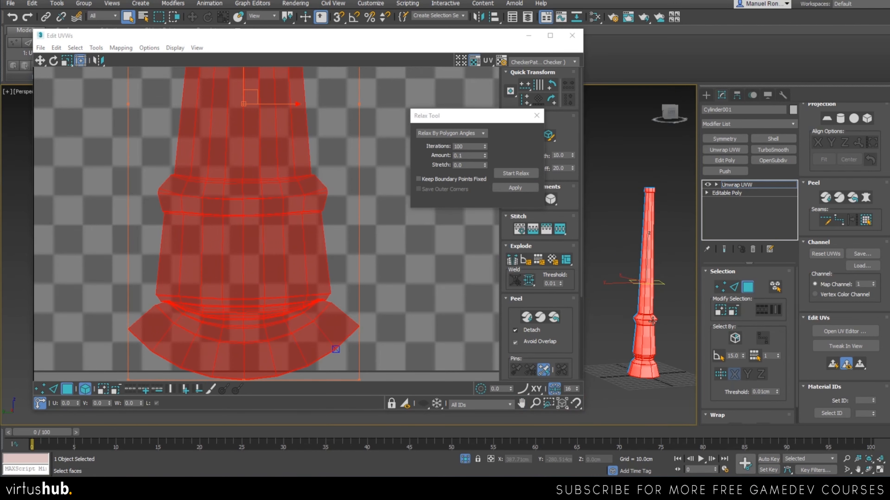
scroll(658, 325, up, 1)
scroll(663, 357, up, 6)
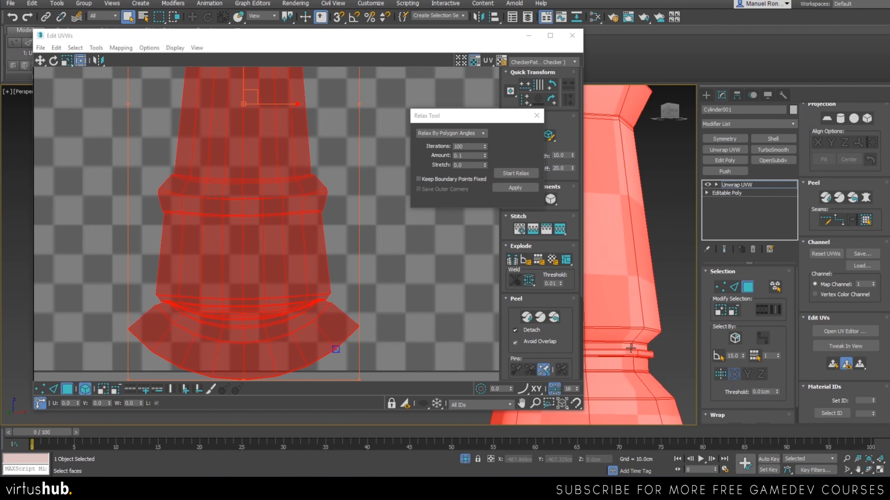
scroll(630, 348, up, 2)
scroll(649, 336, down, 5)
scroll(654, 325, up, 4)
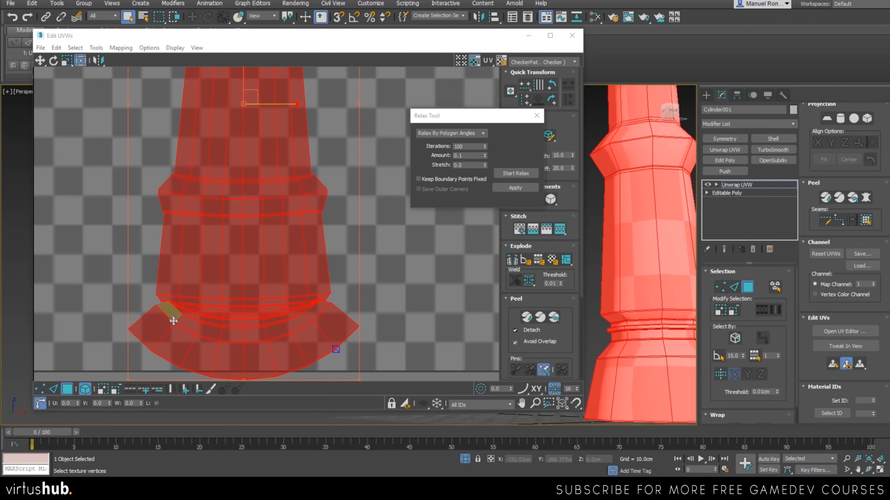
scroll(295, 252, down, 5)
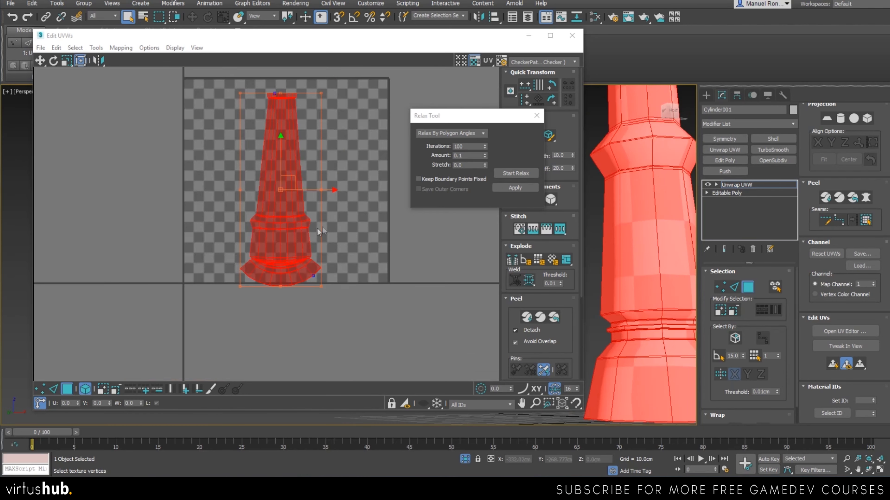
scroll(288, 258, up, 3)
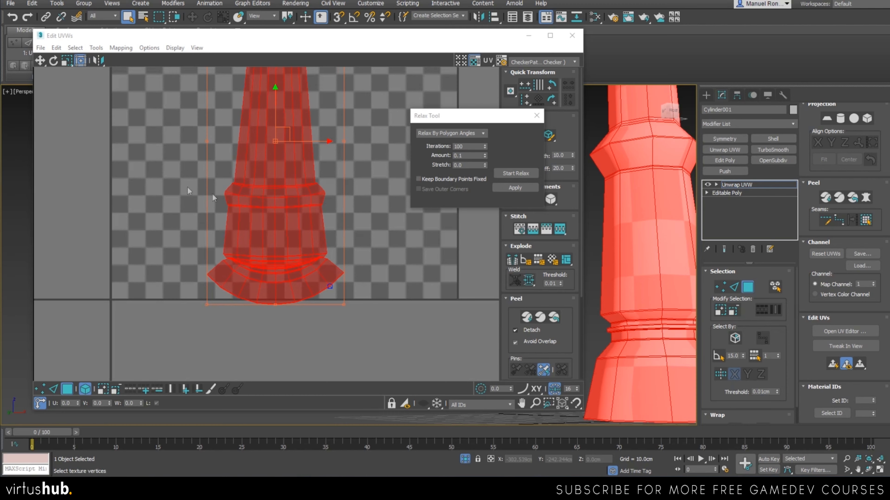
scroll(256, 182, down, 5)
scroll(263, 189, up, 5)
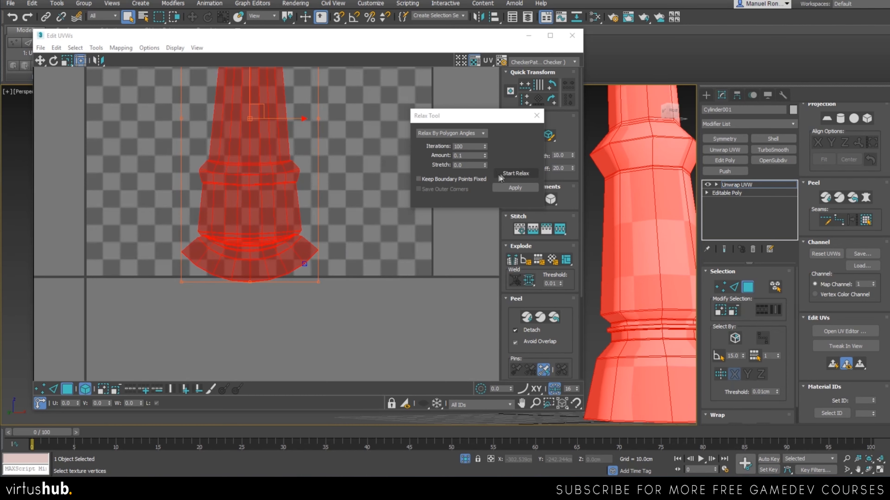
scroll(283, 240, up, 5)
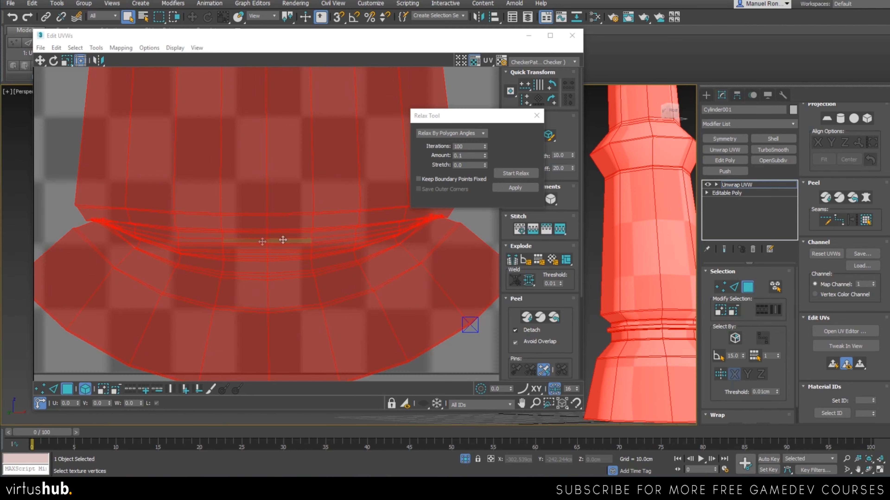
Select a single face on the thin ring between the column's shaft and base
scroll(262, 230, down, 5)
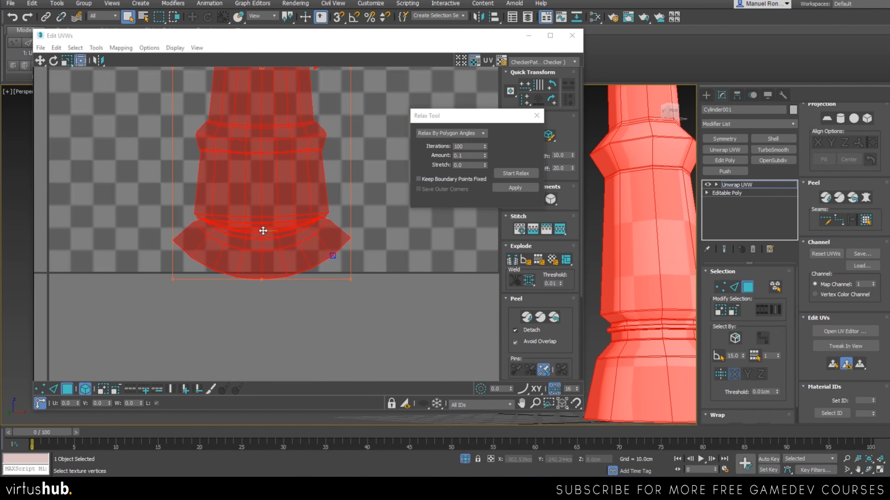
scroll(336, 274, up, 3)
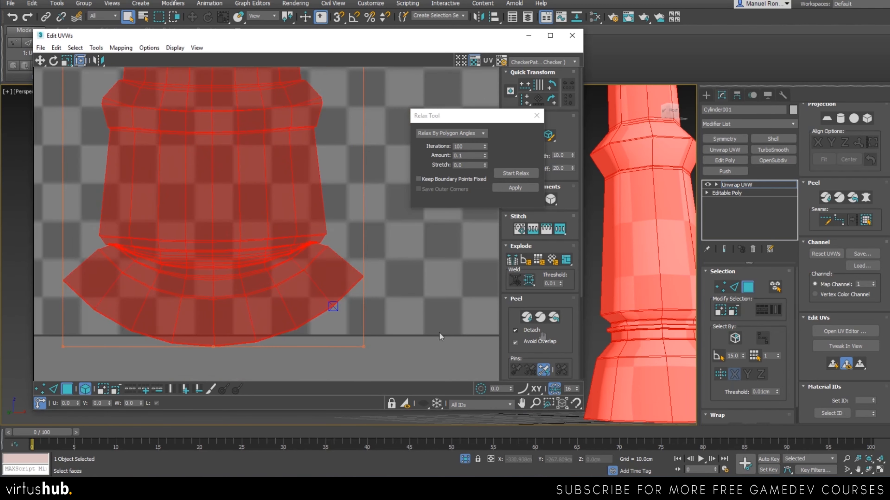
scroll(610, 312, down, 4)
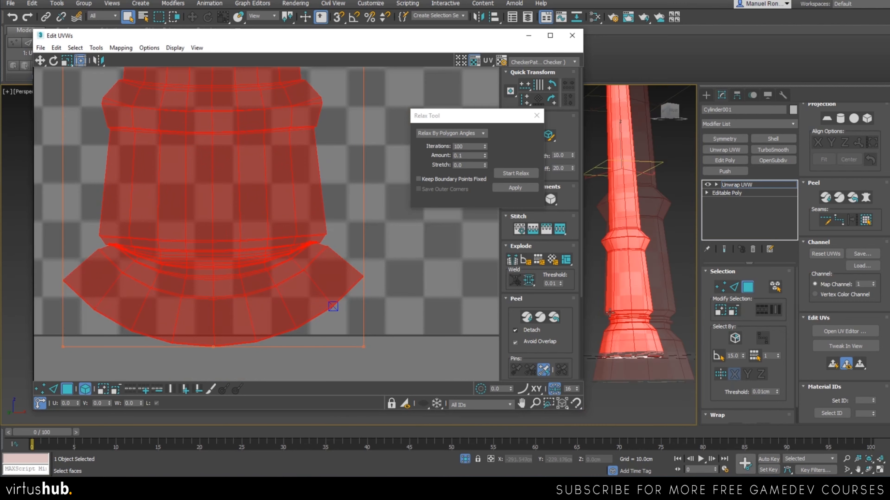
scroll(609, 312, down, 3)
scroll(621, 326, up, 8)
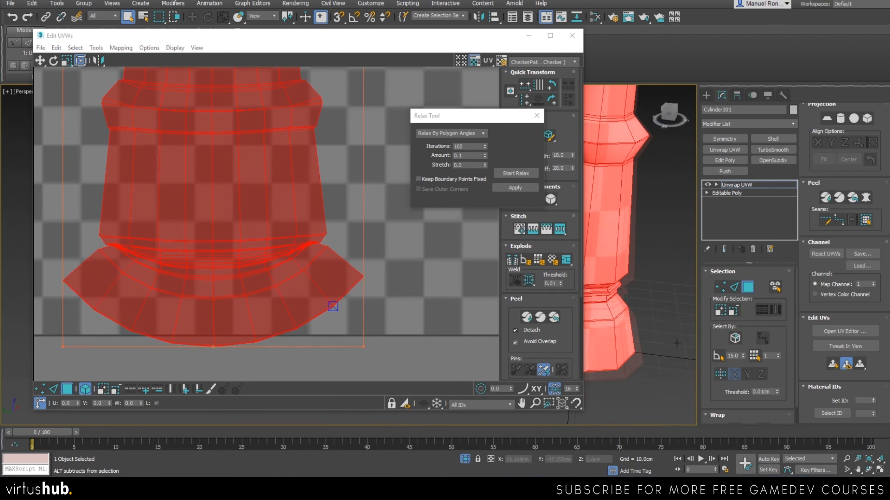
scroll(676, 319, up, 3)
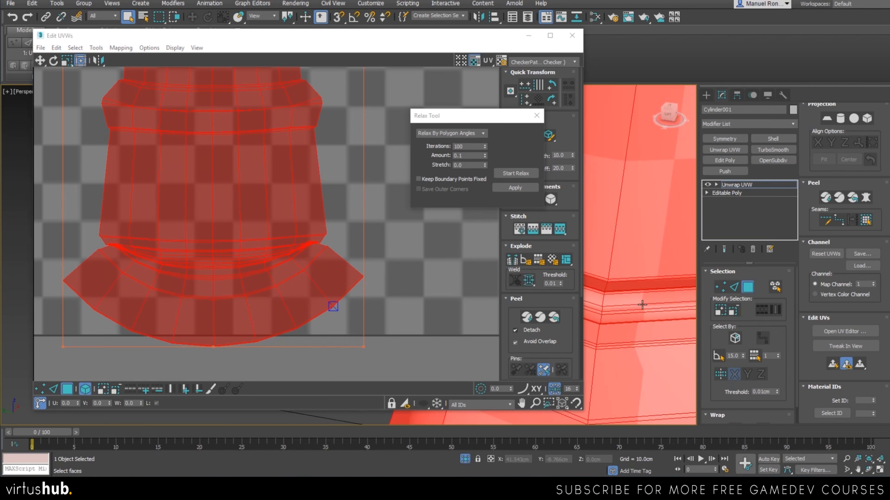
click(651, 305)
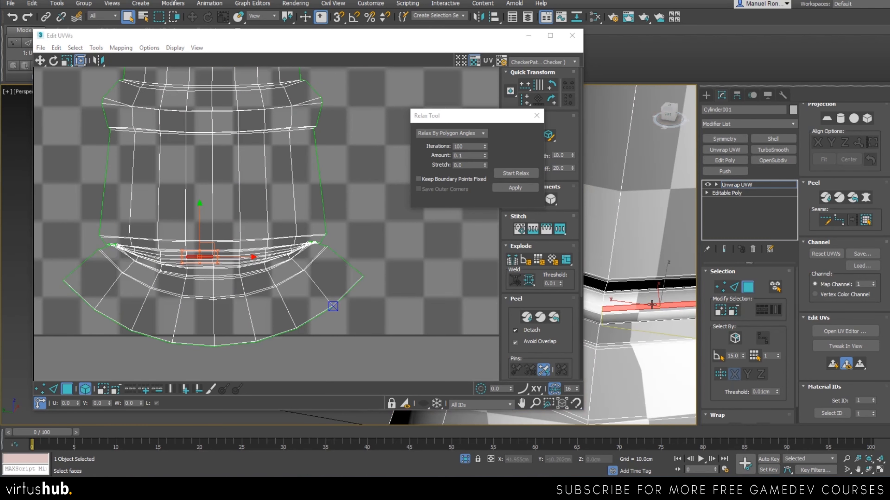
Close the Relax Tool and narrow the UV editor window to uncover more of the perspective view
scroll(652, 305, down, 5)
alt+middle_drag(659, 318, 644, 311)
scroll(644, 310, up, 4)
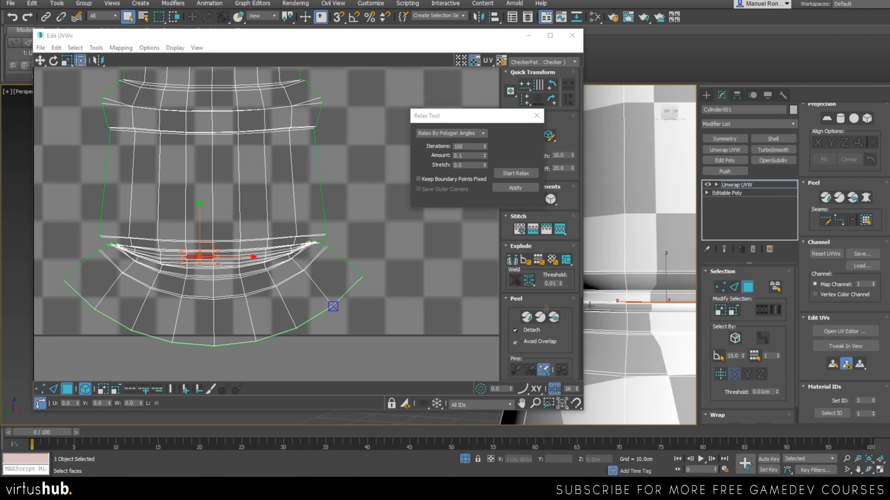
scroll(622, 305, down, 5)
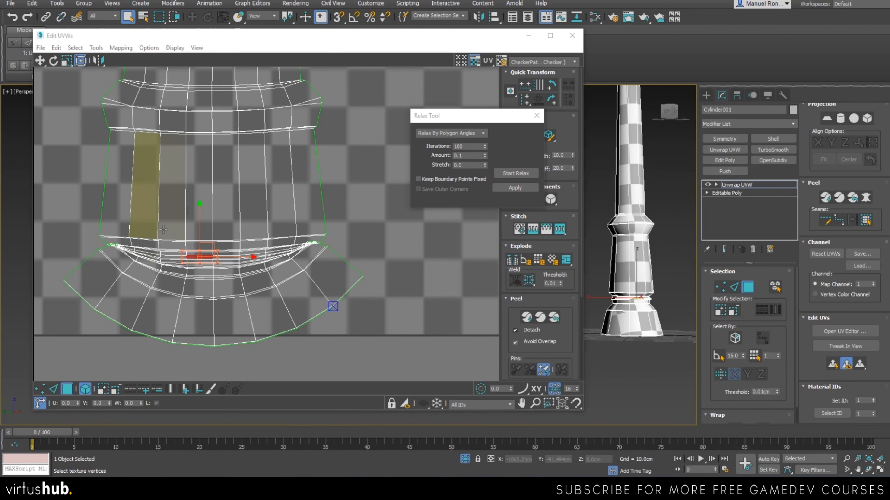
scroll(214, 209, down, 5)
scroll(637, 301, up, 5)
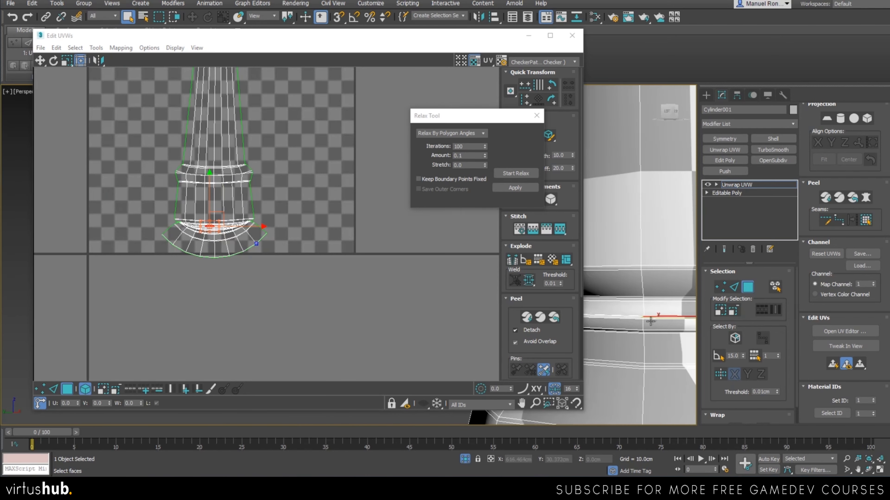
drag(496, 115, 775, 32)
click(807, 28)
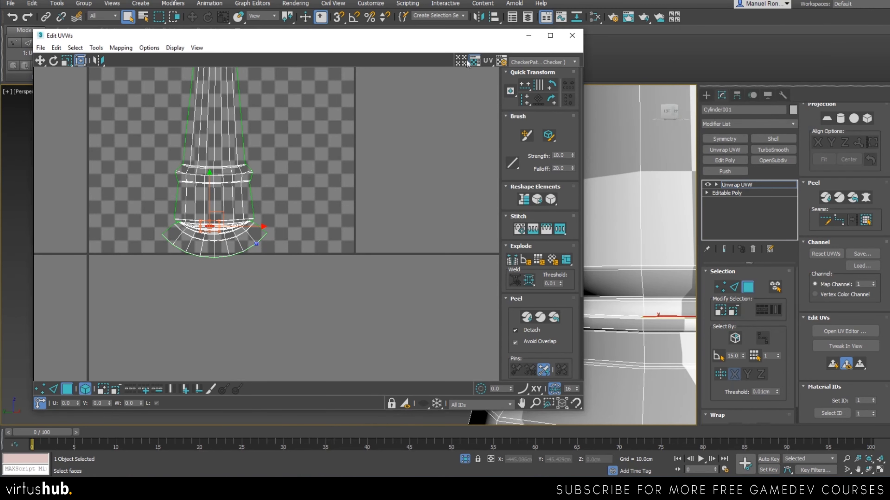
drag(583, 165, 371, 169)
Select the complete loop of outer faces around the thin ring above the column's base
middle_drag(651, 307, 630, 314)
scroll(630, 314, up, 5)
click(520, 291)
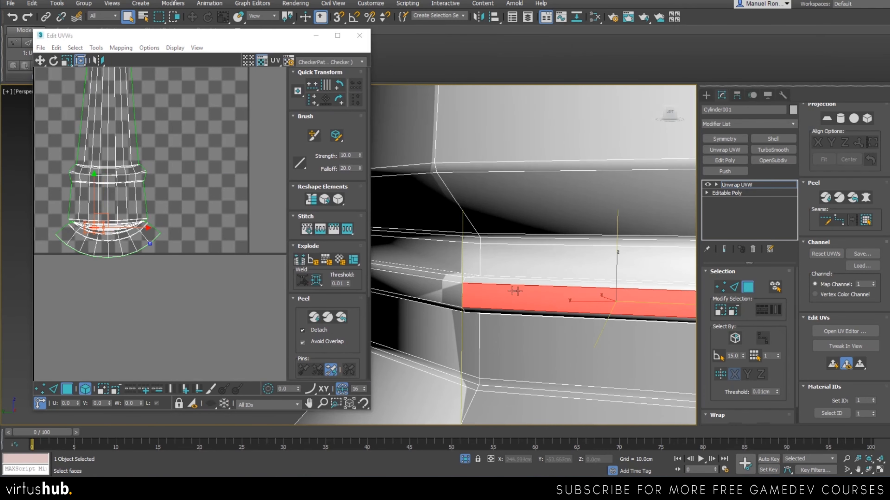
shift+click(445, 292)
scroll(445, 291, down, 6)
alt+middle_drag(448, 292, 529, 310)
click(449, 306)
click(493, 300)
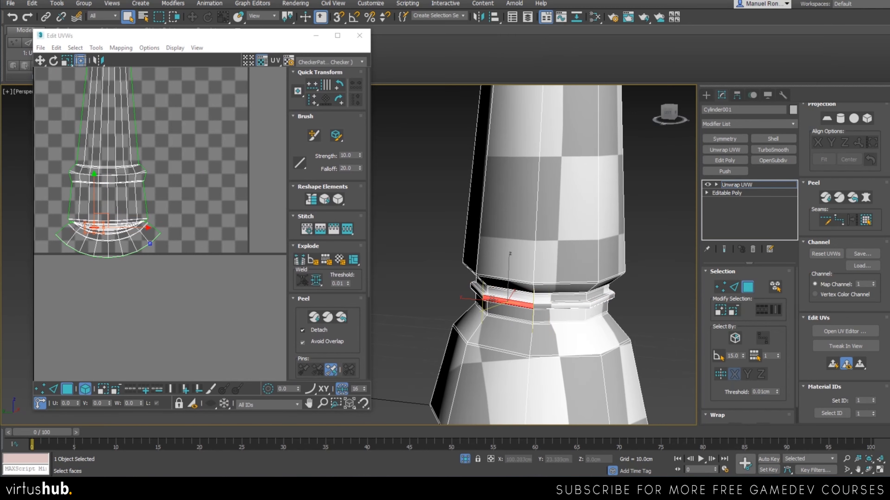
scroll(478, 296, up, 5)
shift+click(482, 300)
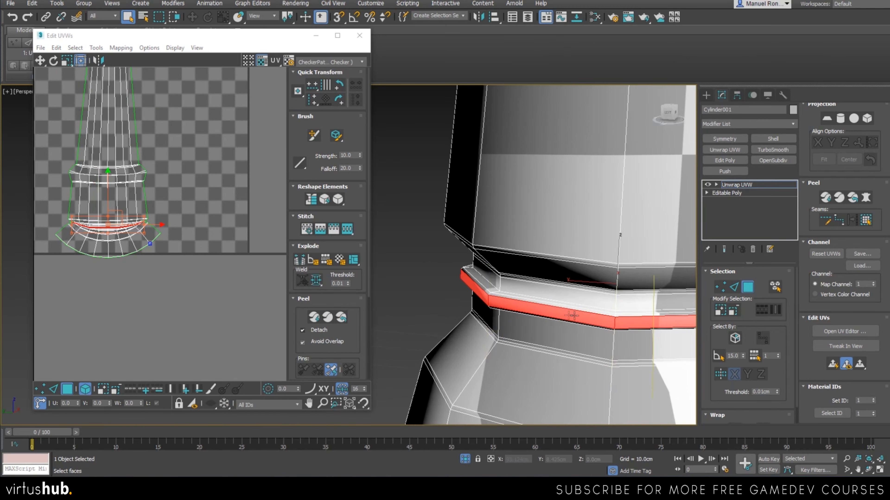
Grow the ring's face selection by one step to include its bordering bevel faces
scroll(483, 300, down, 5)
scroll(556, 308, up, 3)
alt+middle_drag(557, 308, 595, 317)
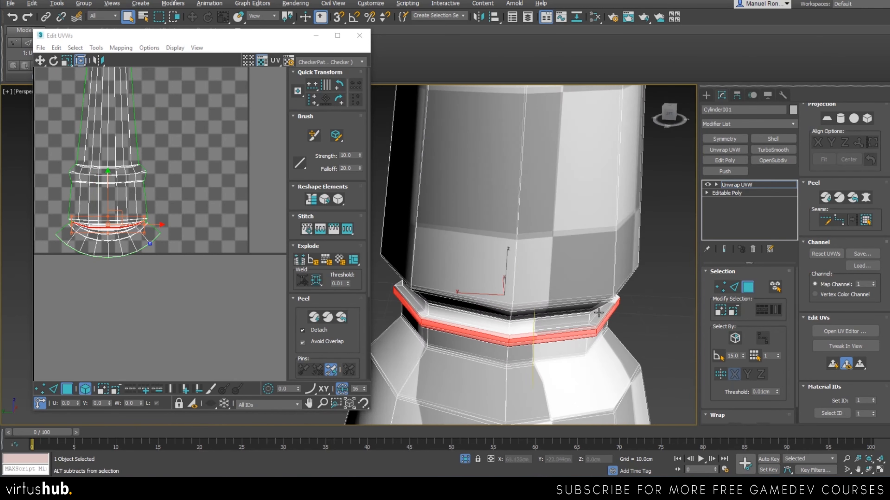
scroll(608, 321, up, 3)
alt+middle_drag(622, 354, 643, 341)
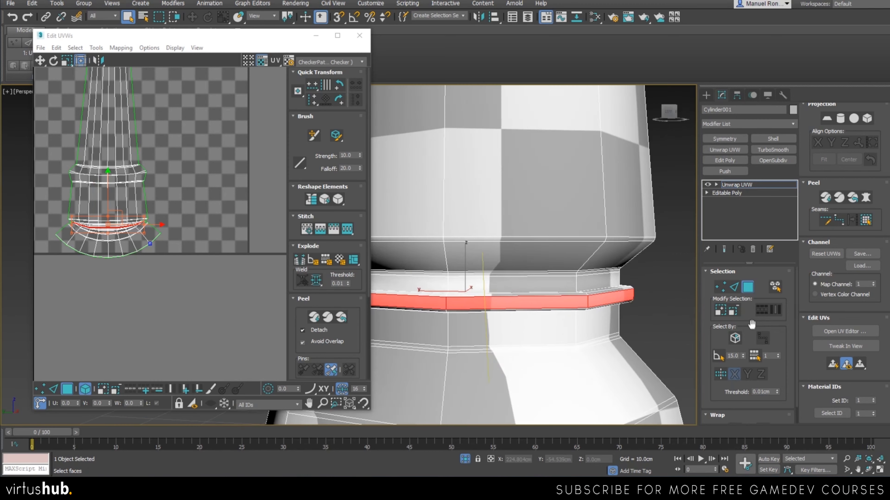
scroll(595, 301, up, 3)
alt+middle_drag(606, 312, 627, 342)
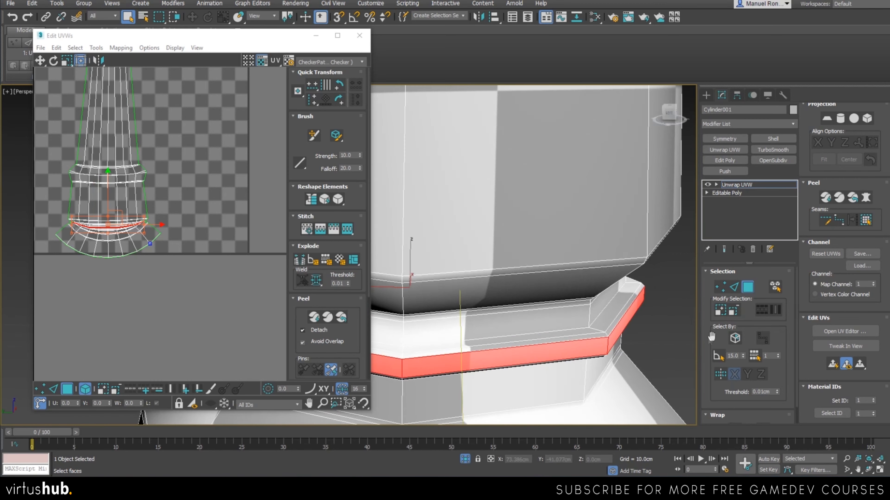
click(719, 311)
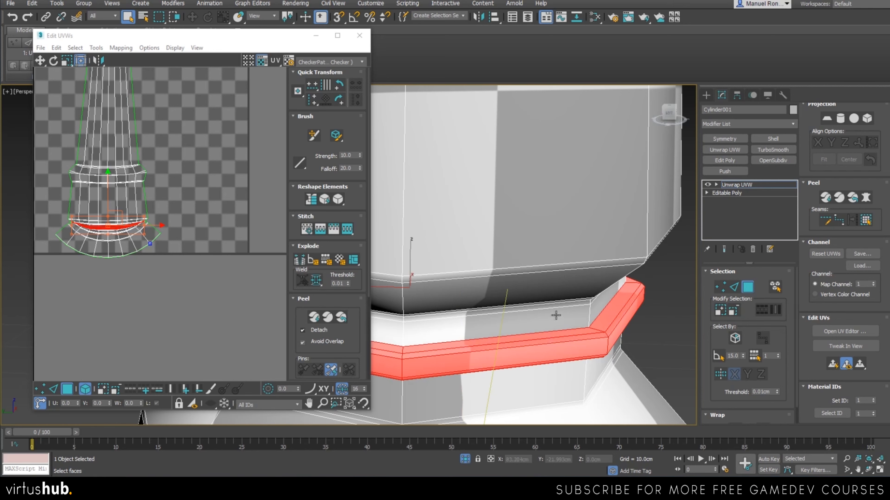
Detach the ring faces with a Quick Planar Map and move their shell above the checker tile
scroll(168, 268, down, 4)
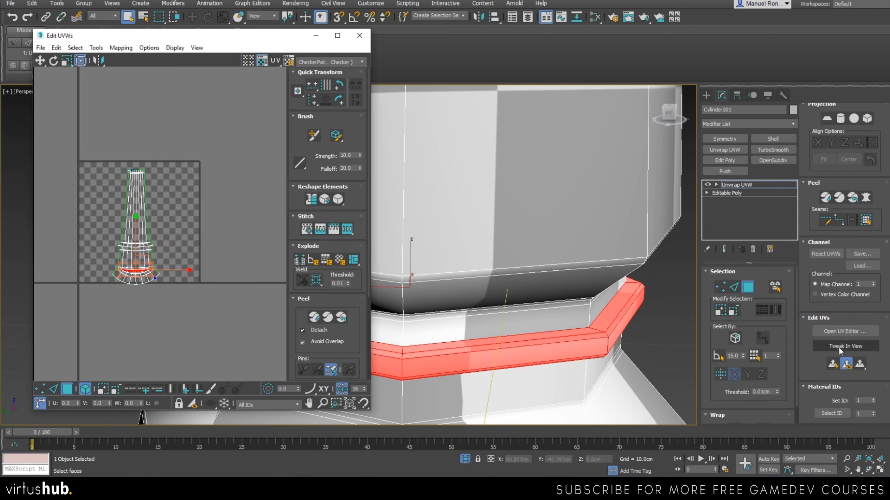
click(832, 364)
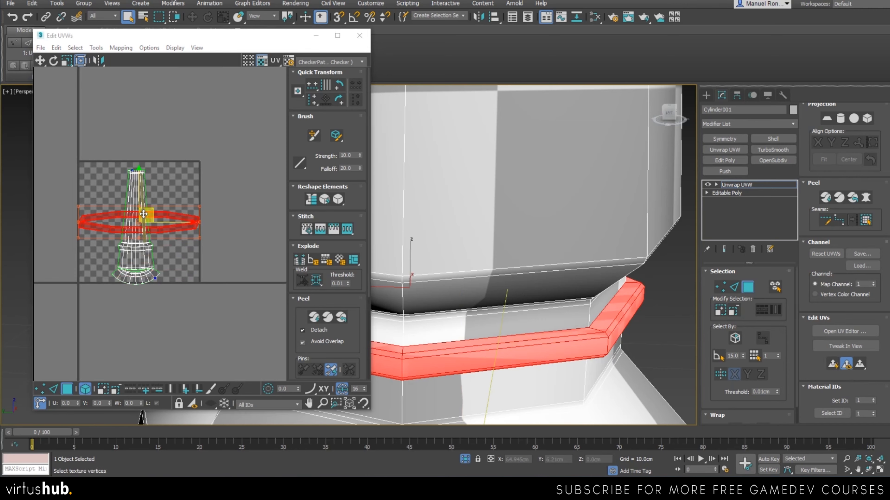
drag(146, 224, 151, 106)
Move the base shell below the checker tile and the shaft shell to the tile's right edge
scroll(136, 275, up, 4)
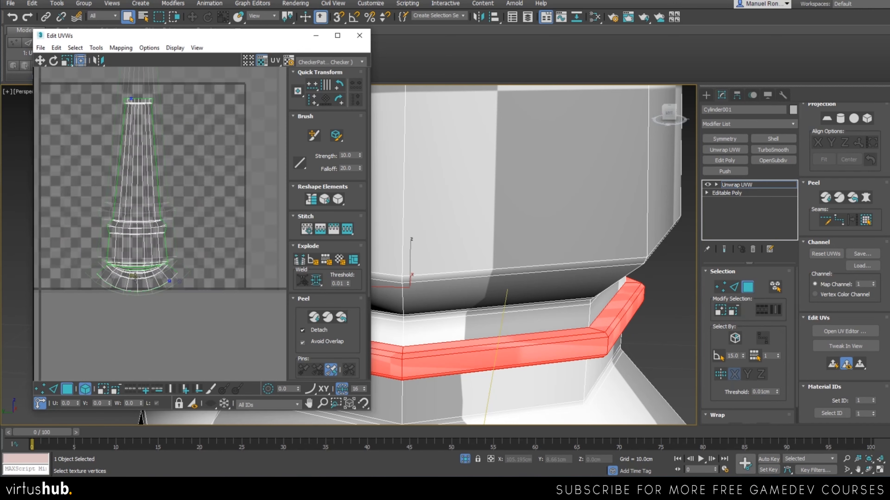
click(146, 286)
drag(146, 286, 146, 317)
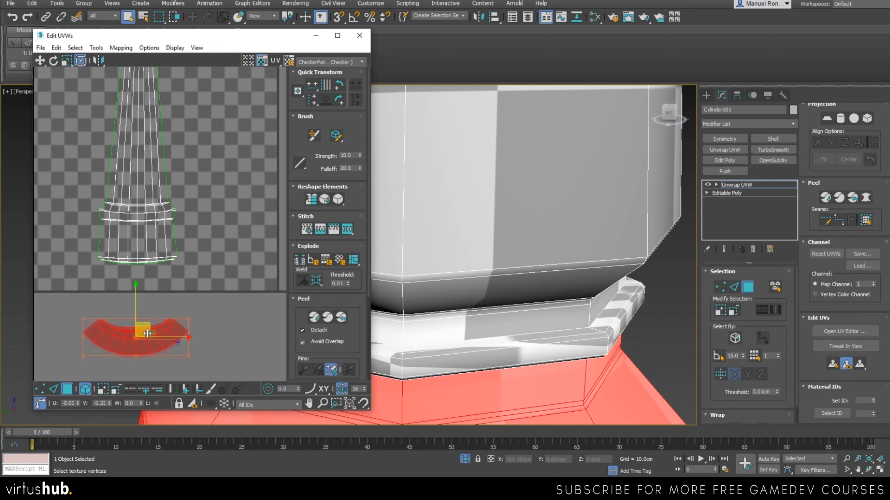
scroll(152, 238, down, 3)
click(151, 237)
drag(156, 197, 216, 197)
Run the Relax Tool on the shaft shell with Relax By Polygon Angles, 100 iterations and amount 0.1
scroll(586, 274, down, 8)
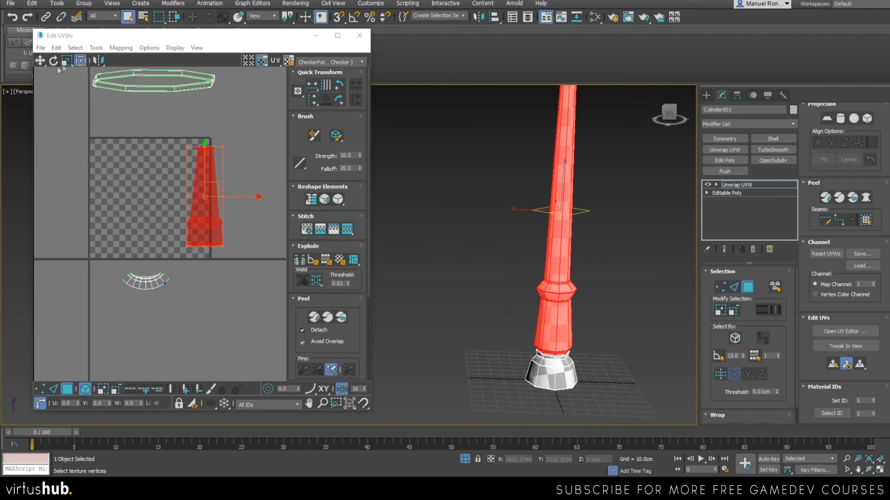
click(97, 48)
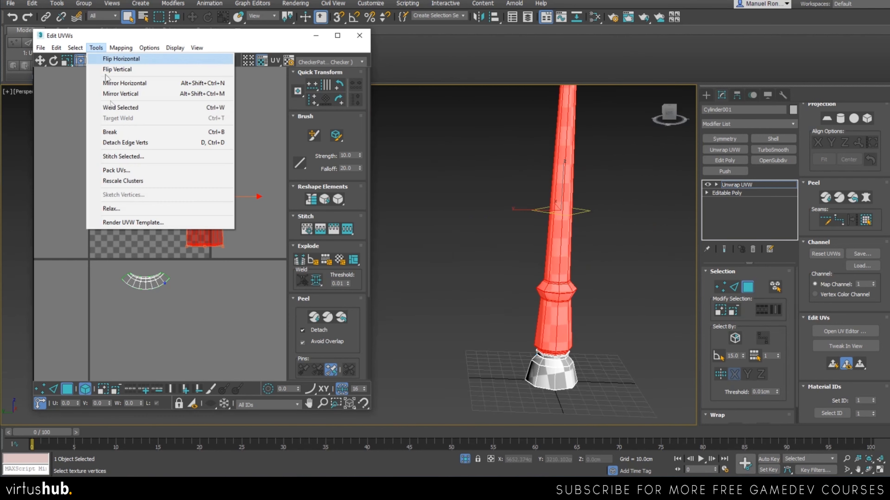
click(125, 210)
drag(767, 26, 735, 45)
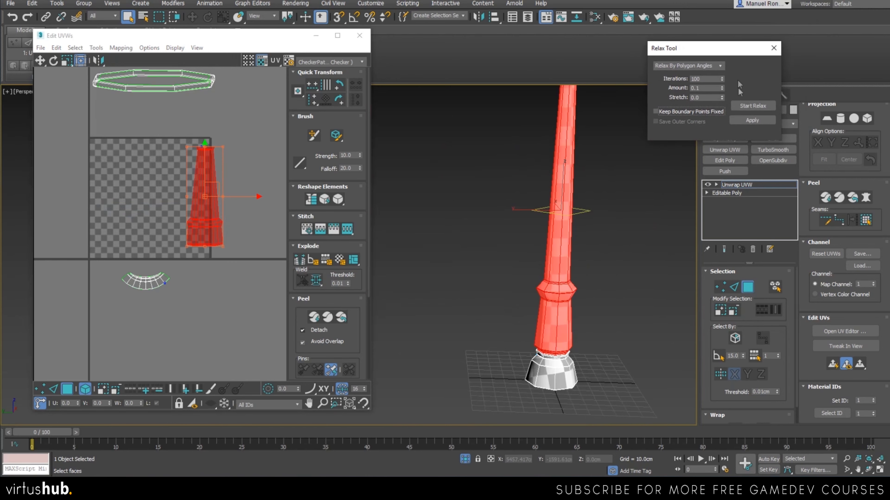
click(749, 107)
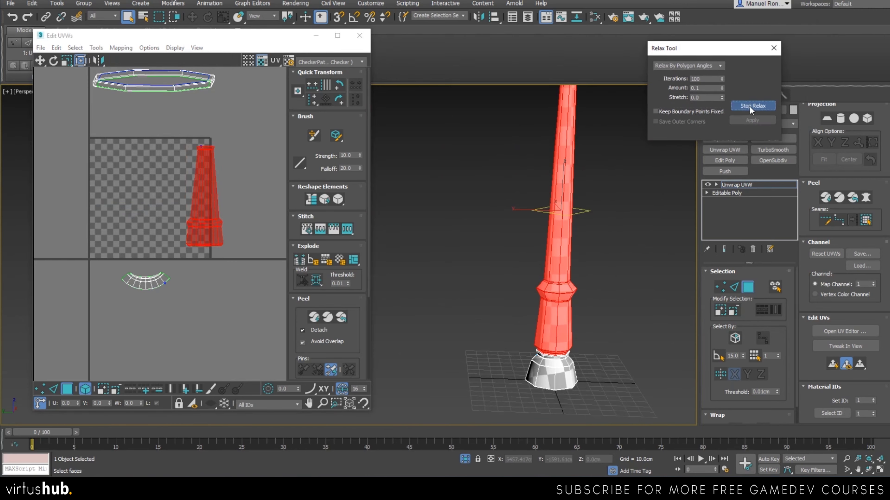
click(749, 106)
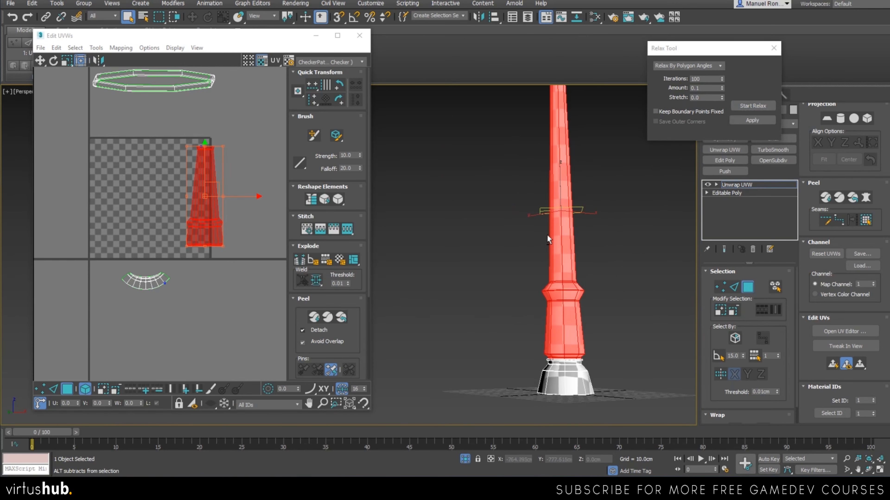
Examine the checker squares on the separated shaft and base, and the straightness of the shaft's UV shell
scroll(548, 239, up, 5)
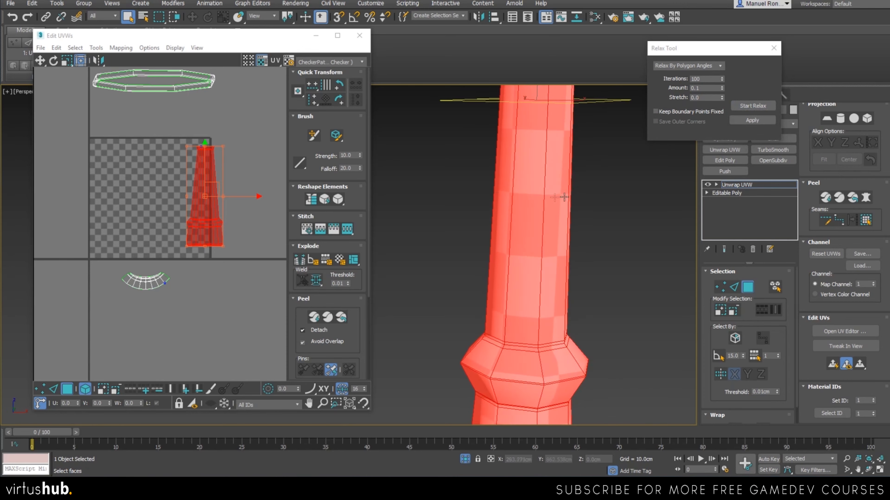
scroll(537, 242, up, 2)
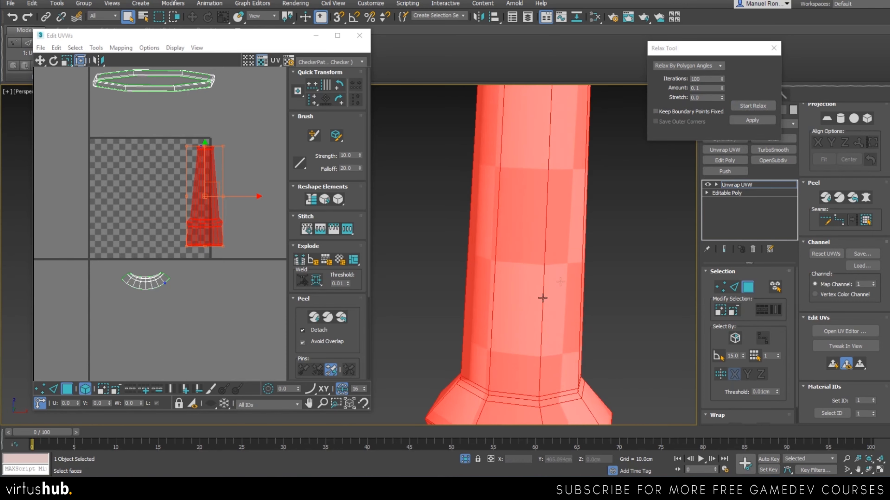
scroll(234, 239, up, 5)
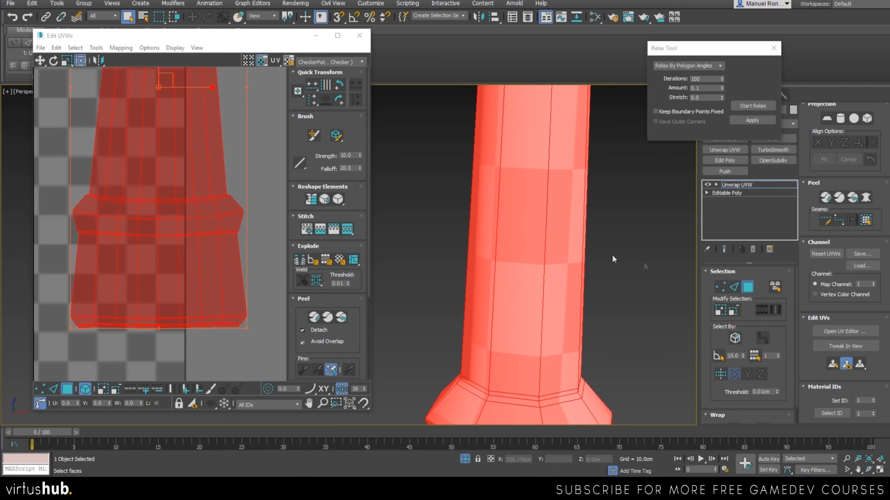
scroll(540, 254, down, 8)
middle_drag(545, 346, 544, 303)
middle_drag(160, 324, 256, 247)
scroll(539, 318, up, 6)
alt+middle_drag(539, 315, 470, 263)
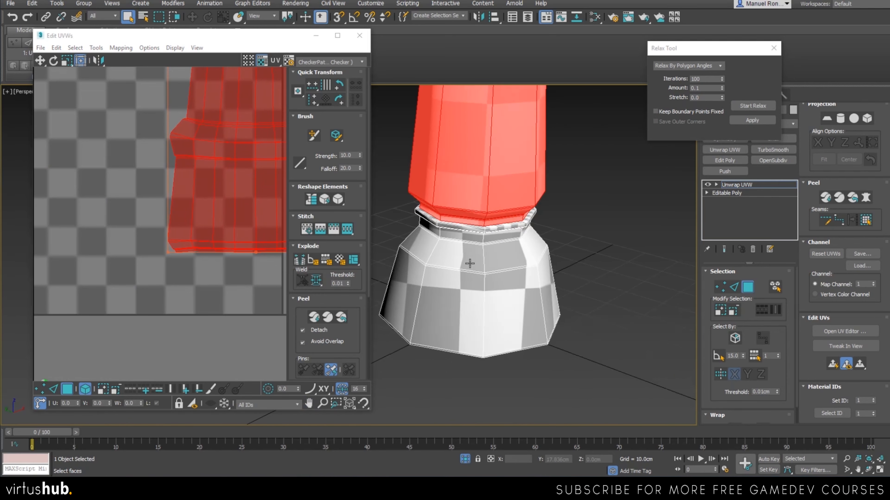
Select the curved base shell and relax it By Polygon Angles with 100 iterations and amount 0.1
scroll(173, 293, down, 6)
middle_drag(113, 320, 143, 322)
scroll(143, 322, up, 3)
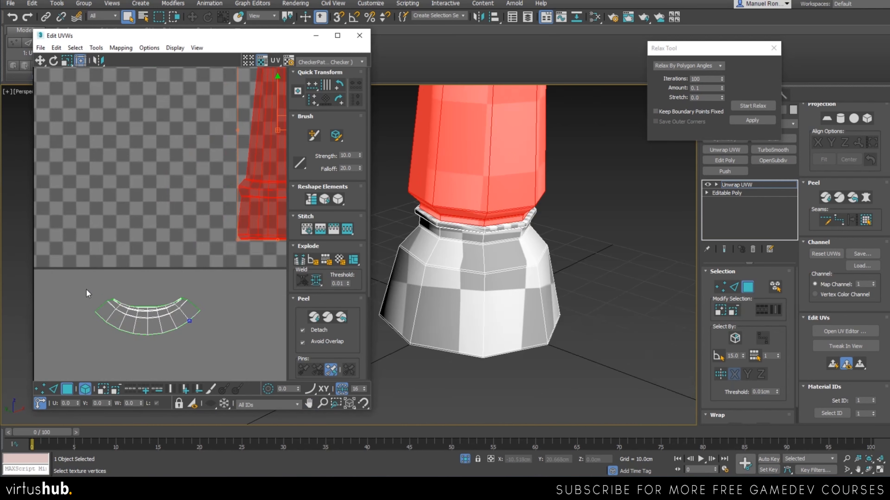
drag(80, 283, 218, 352)
click(745, 105)
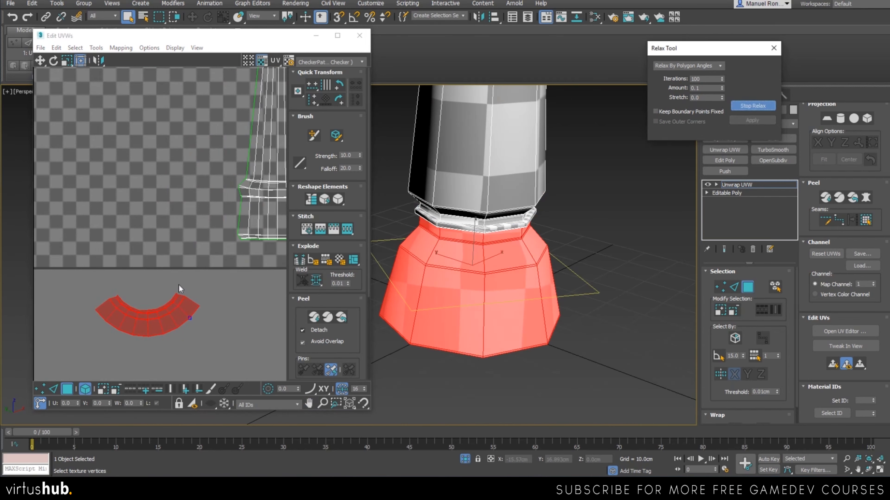
click(753, 105)
Examine the relaxed base shell's curvature and the slant of its checker squares around the column base
scroll(472, 265, up, 3)
scroll(472, 265, down, 3)
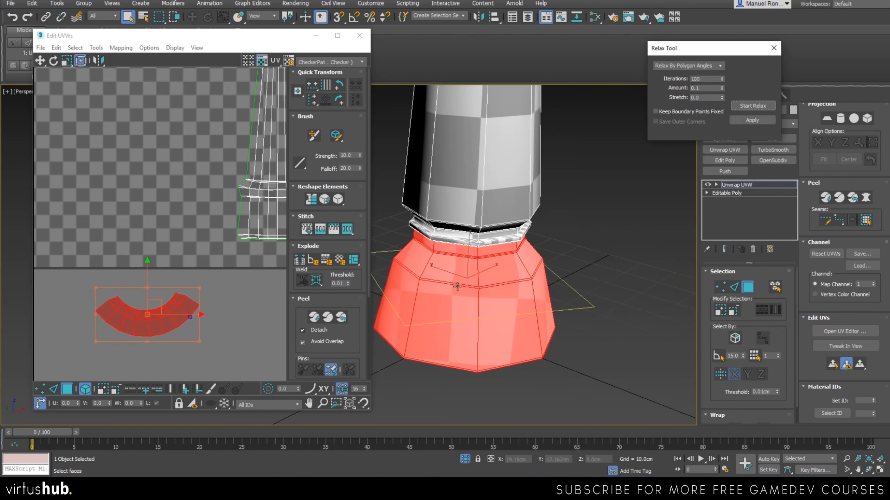
alt+middle_drag(457, 284, 478, 310)
scroll(478, 308, up, 3)
scroll(160, 326, up, 2)
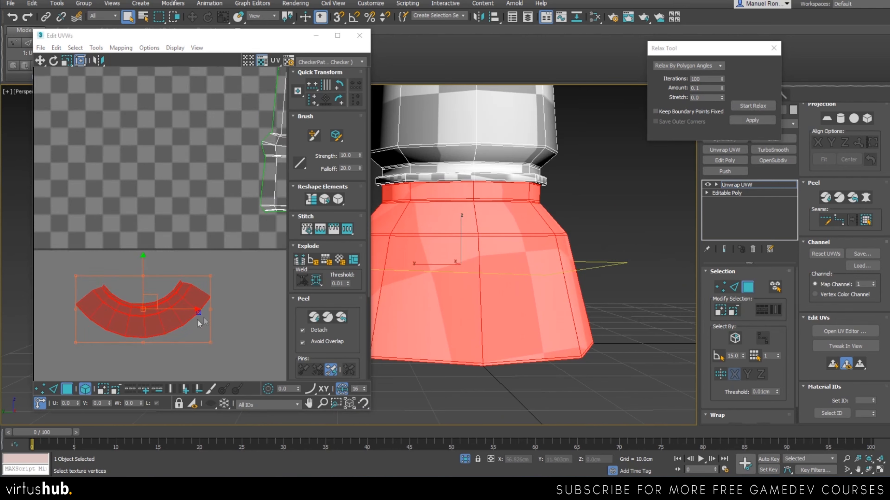
mouse_move(453, 282)
alt+middle_down()
mouse_move(460, 303)
mouse_move(510, 276)
mouse_move(462, 286)
mouse_move(436, 276)
alt+middle_up()
scroll(482, 311, down, 3)
scroll(207, 325, up, 3)
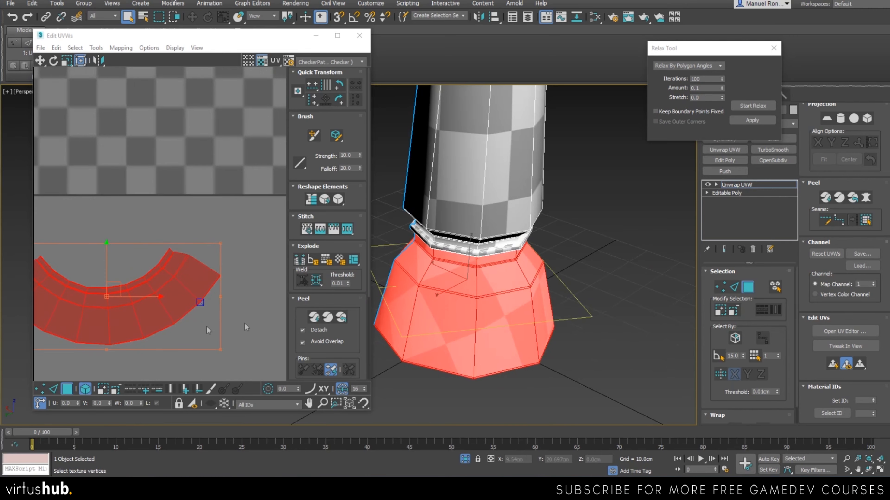
Compare the checker pattern's alignment on the column shaft with its slant around the selected base
scroll(473, 334, down, 5)
alt+middle_drag(473, 333, 531, 290)
scroll(508, 312, up, 4)
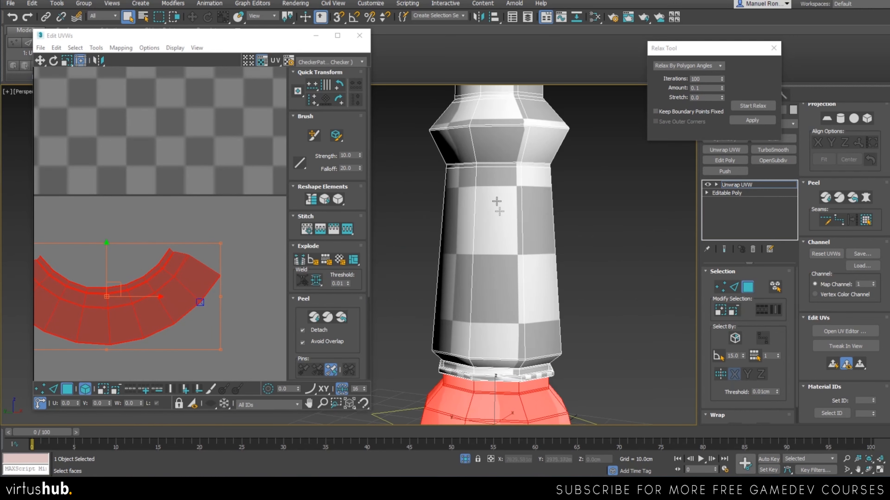
scroll(485, 242, down, 5)
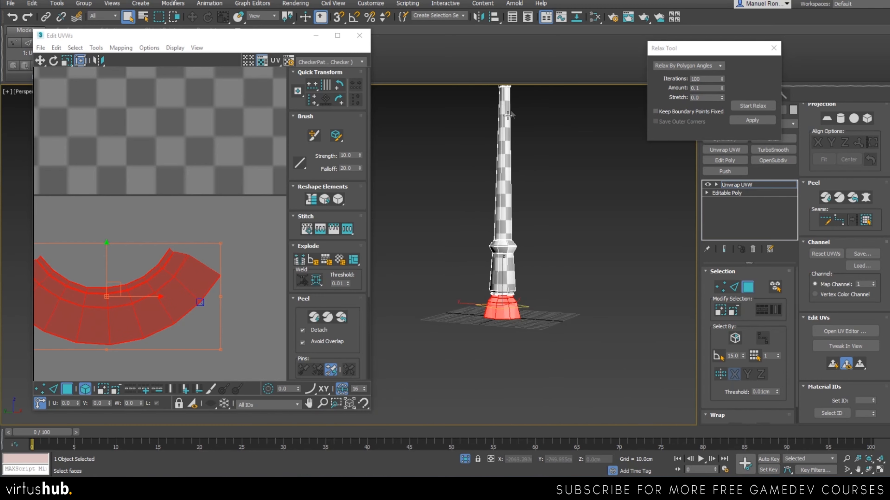
scroll(507, 301, up, 10)
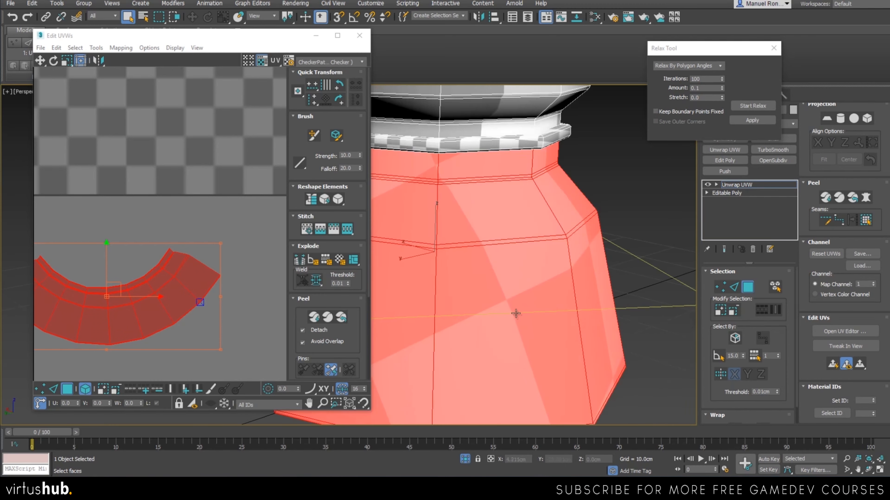
middle_drag(560, 298, 613, 301)
scroll(486, 311, down, 8)
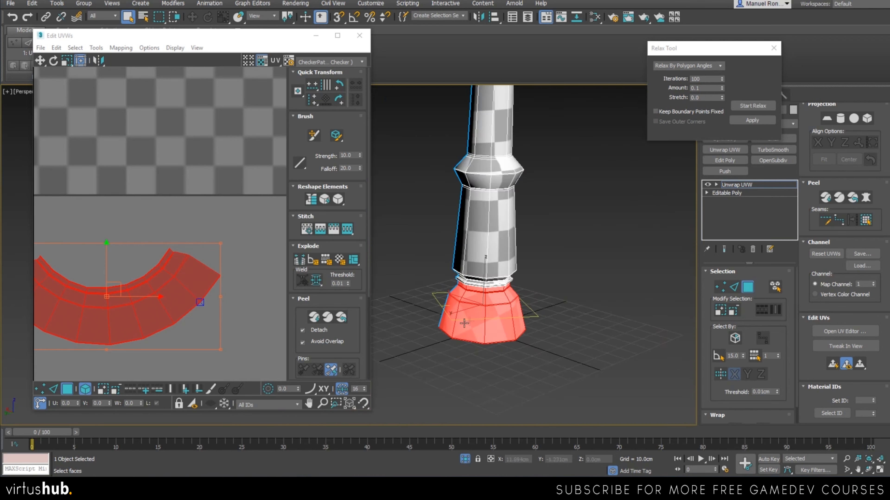
scroll(524, 322, up, 3)
scroll(490, 326, down, 5)
scroll(498, 337, up, 5)
alt+middle_drag(487, 318, 511, 335)
Try Straighten Selection on the curved base shell and inspect the checker squares around the column base
click(326, 318)
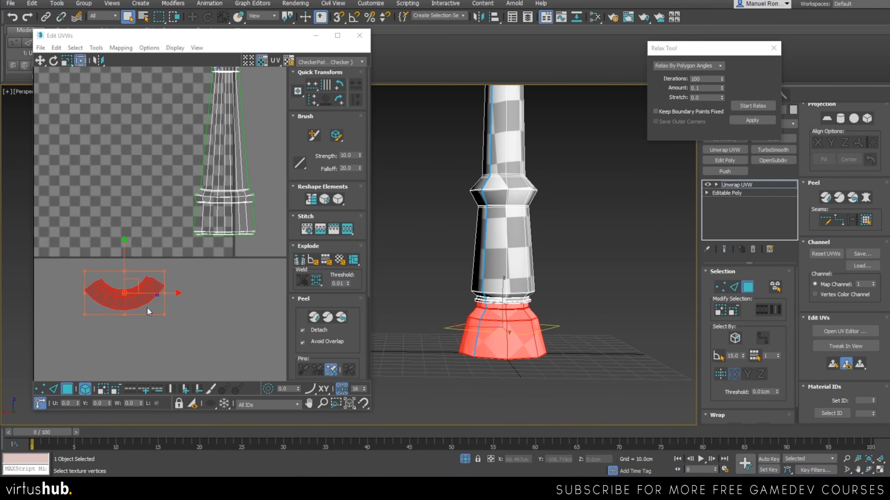
scroll(172, 311, up, 3)
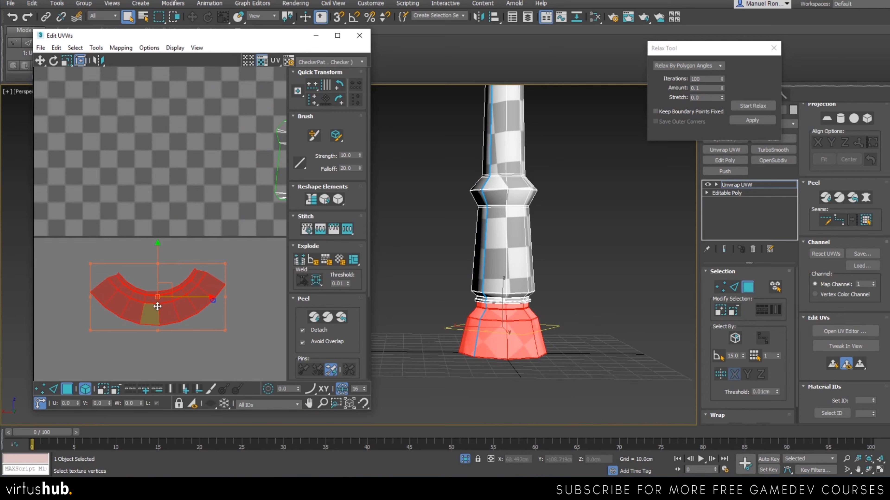
click(315, 203)
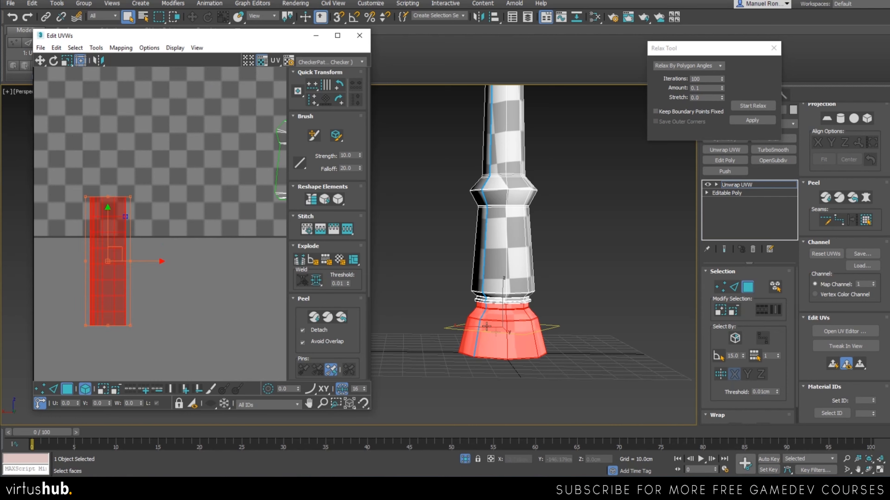
scroll(481, 358, up, 6)
alt+middle_drag(481, 358, 508, 347)
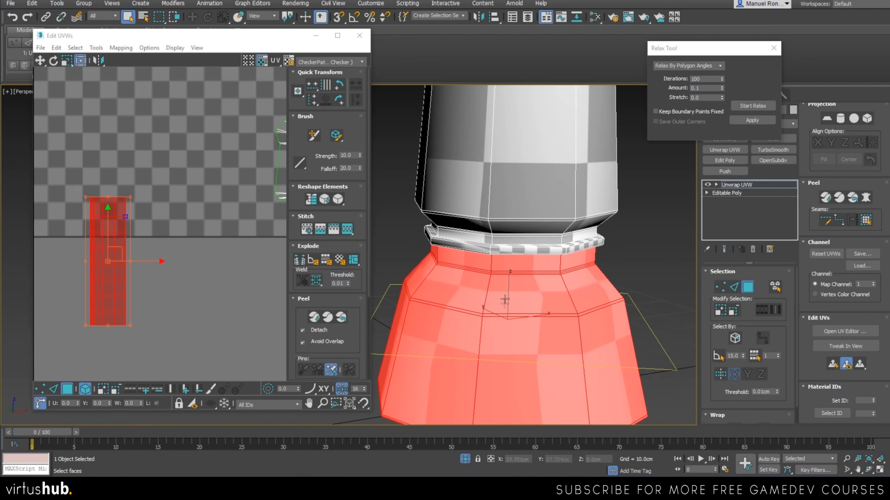
alt+middle_drag(567, 311, 526, 360)
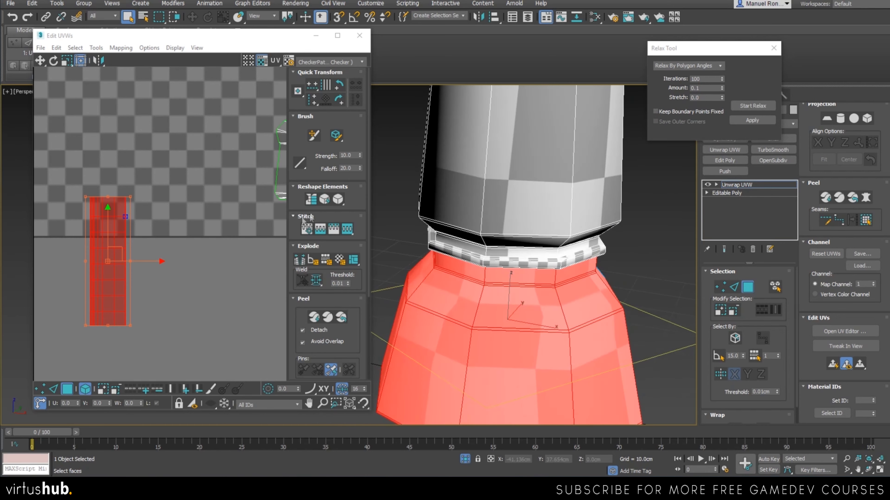
Compare the base's checker squares with and without straightening, and leave the straightening undone
click(311, 201)
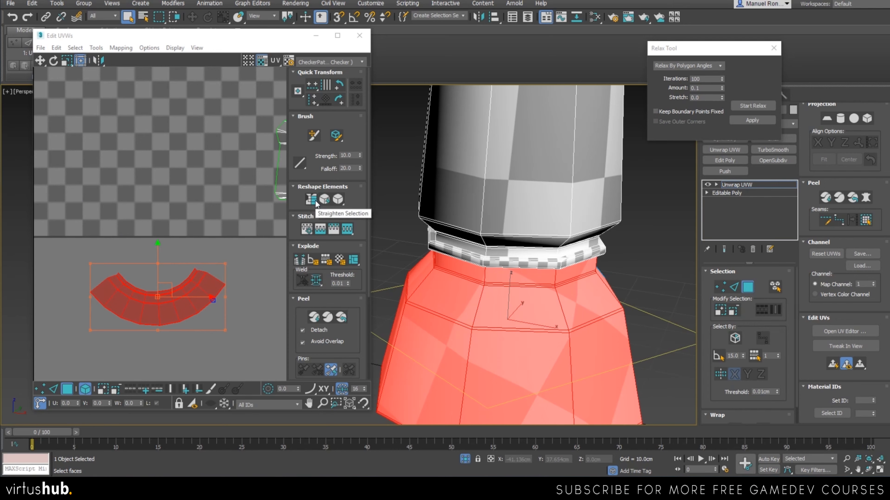
click(311, 201)
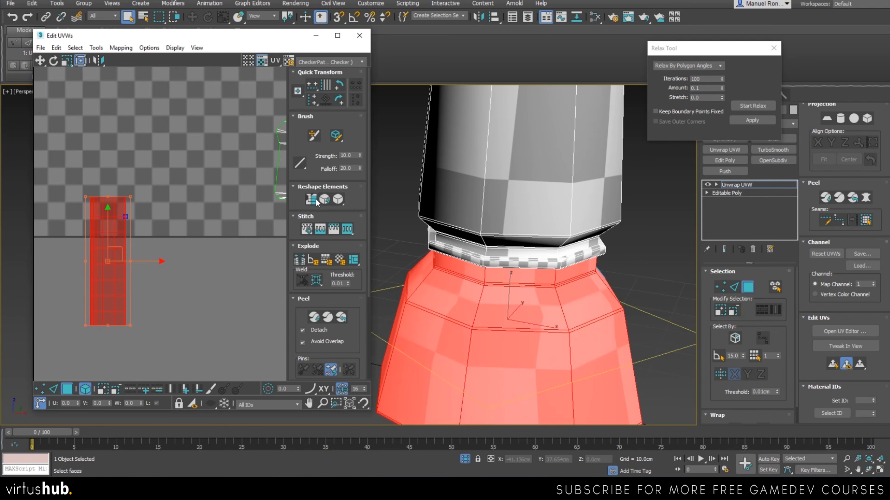
middle_drag(541, 400, 546, 314)
scroll(545, 312, down, 1)
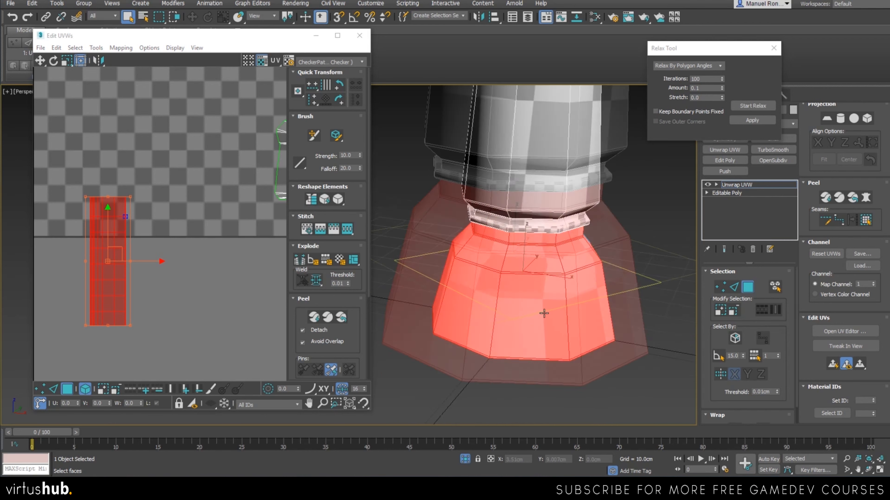
scroll(548, 309, up, 2)
scroll(591, 324, down, 4)
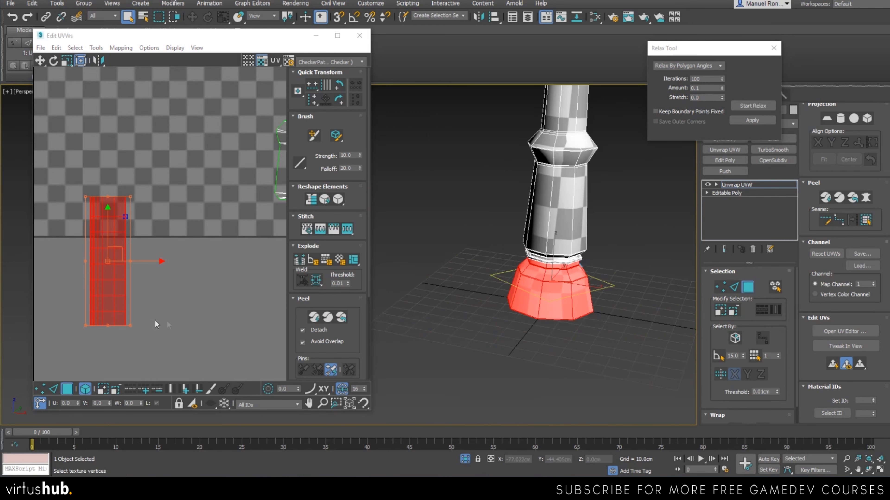
key(ctrl+z)
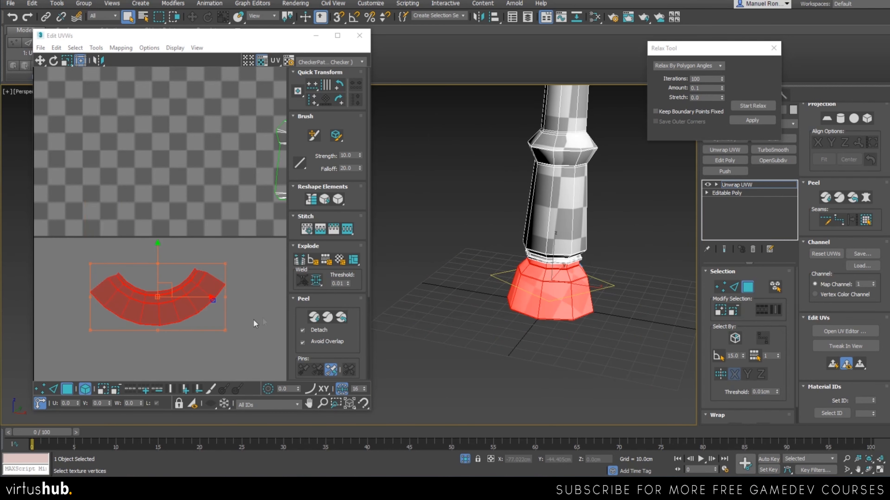
Relax the curved base shell again By Polygon Angles and move it inside the lower-left corner of the UV tile
scroll(257, 294, up, 2)
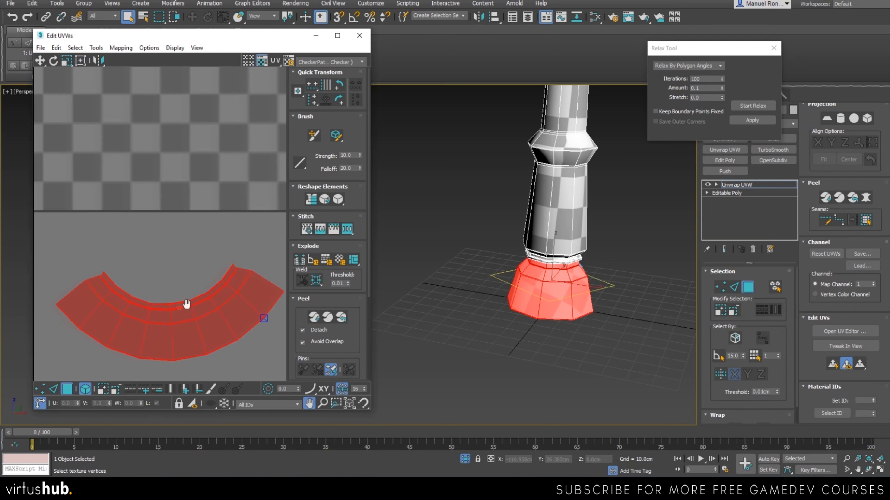
click(752, 105)
click(752, 105)
scroll(177, 287, down, 5)
click(179, 283)
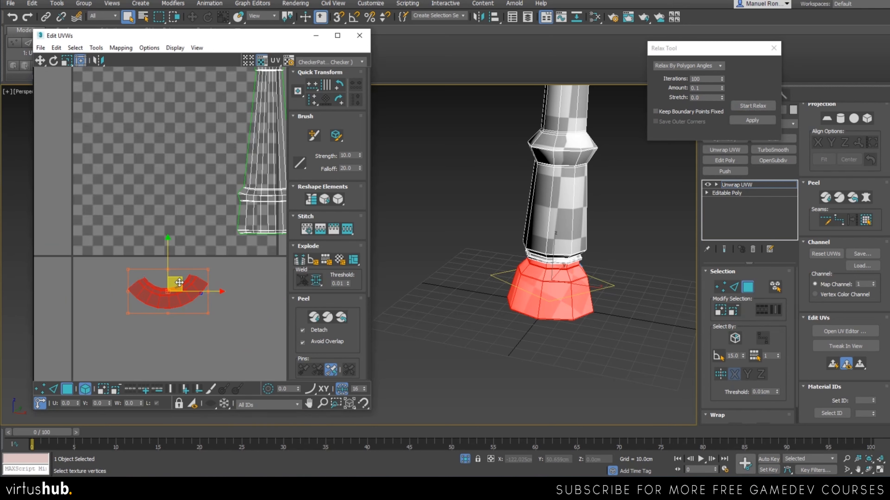
drag(179, 283, 146, 228)
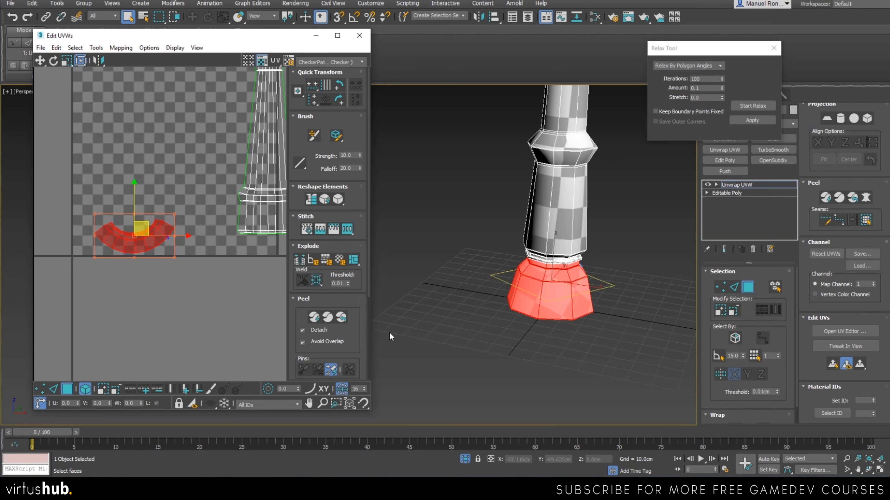
Select the shaft shell, relax it By Polygon Angles with 100 iterations and amount 0.1, and check the squares around its flared collar
middle_drag(234, 248, 222, 286)
scroll(566, 222, up, 5)
middle_drag(566, 221, 560, 258)
scroll(563, 152, down, 5)
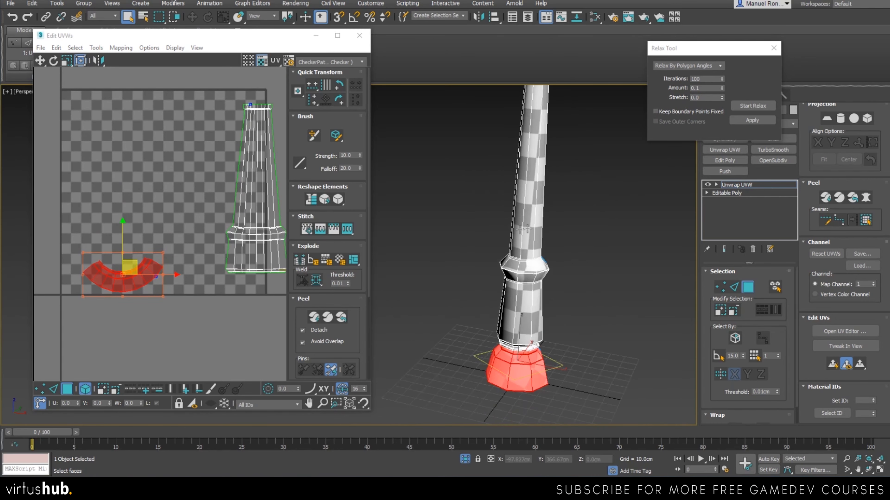
click(253, 227)
scroll(403, 183, up, 8)
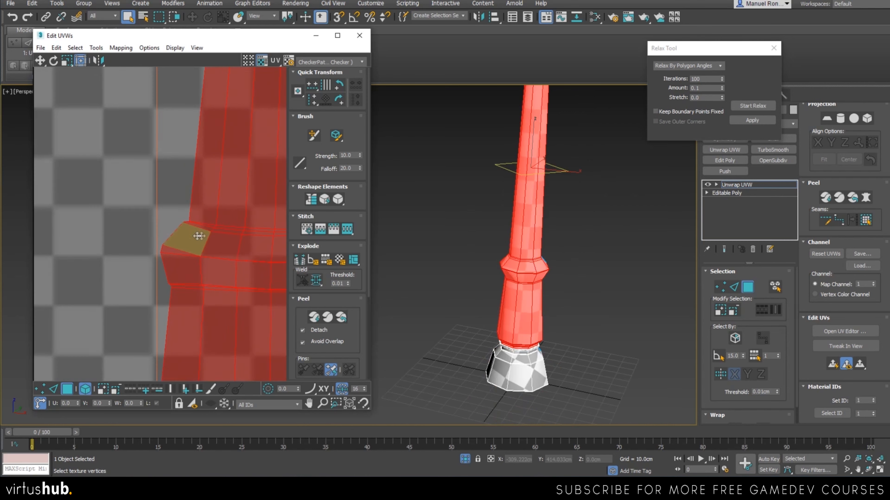
click(748, 106)
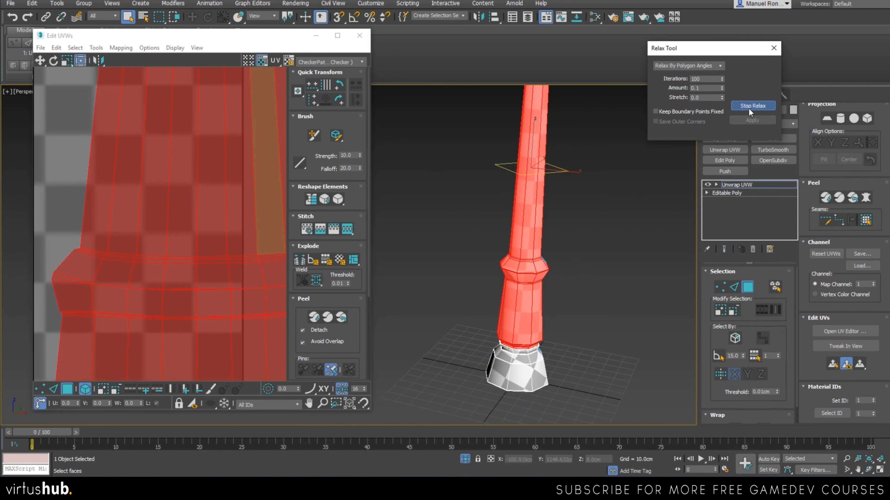
click(748, 106)
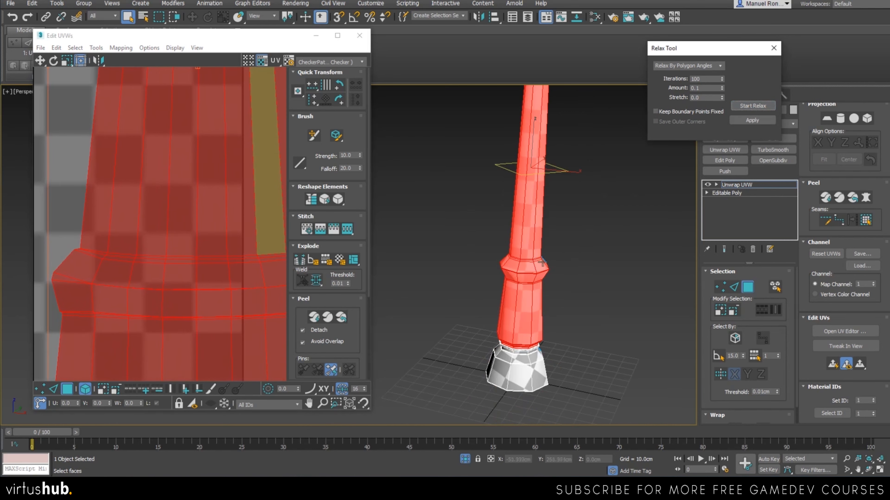
scroll(532, 278, up, 5)
alt+middle_drag(532, 277, 476, 267)
scroll(106, 302, up, 6)
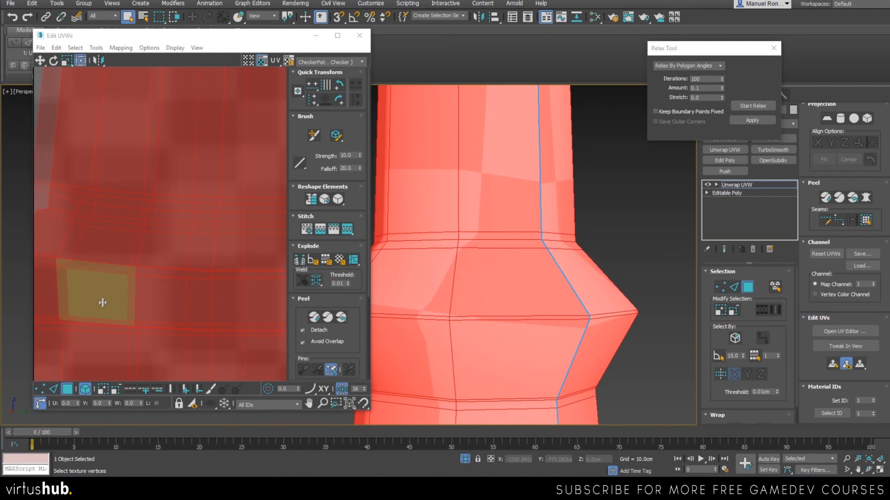
alt+middle_drag(484, 356, 625, 356)
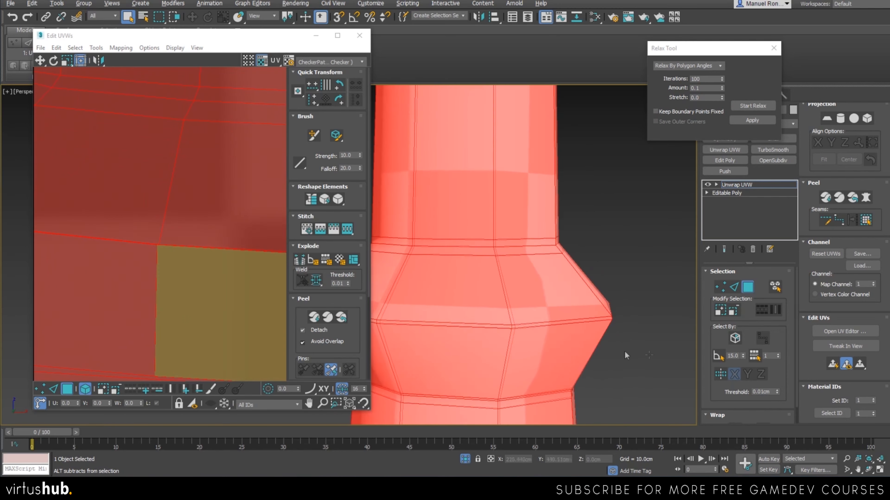
Select the curved base shell and examine its checker squares on the column base against those on the shaft
scroll(164, 290, down, 10)
middle_drag(52, 363, 192, 340)
scroll(192, 340, up, 2)
drag(154, 258, 214, 349)
scroll(191, 310, up, 4)
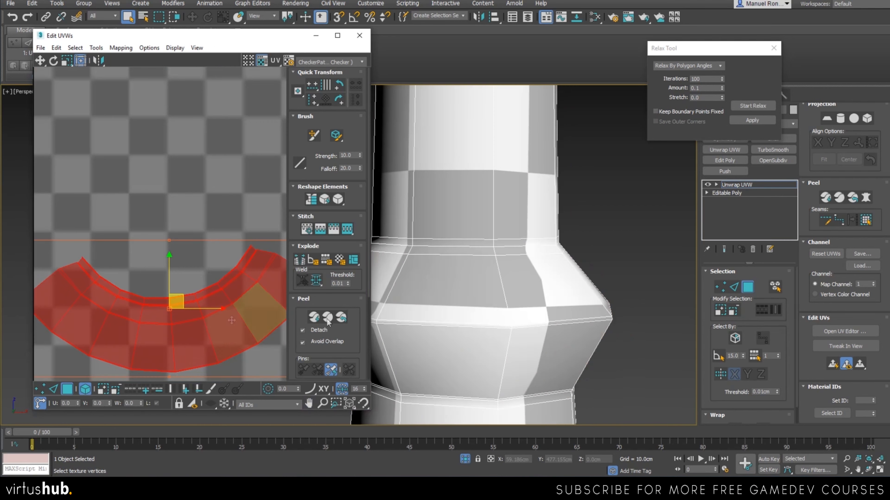
middle_drag(569, 339, 610, 243)
scroll(605, 240, down, 8)
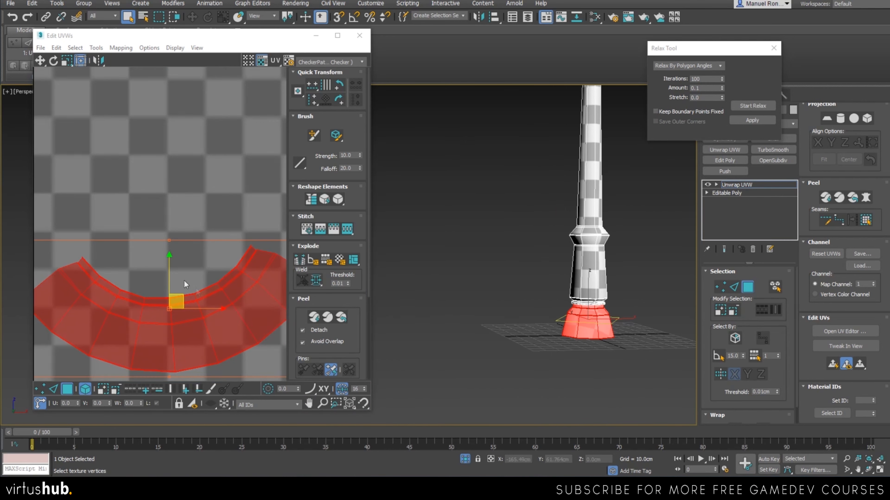
scroll(184, 280, down, 3)
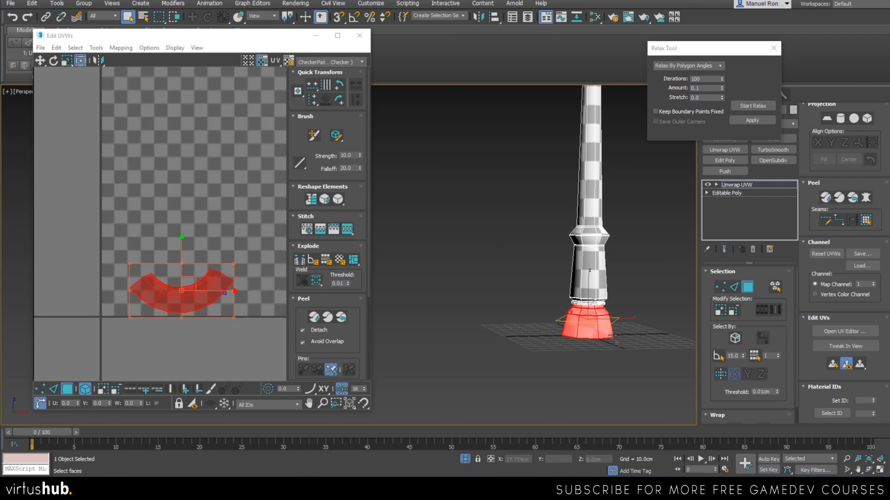
scroll(527, 348, up, 6)
alt+middle_drag(527, 348, 569, 337)
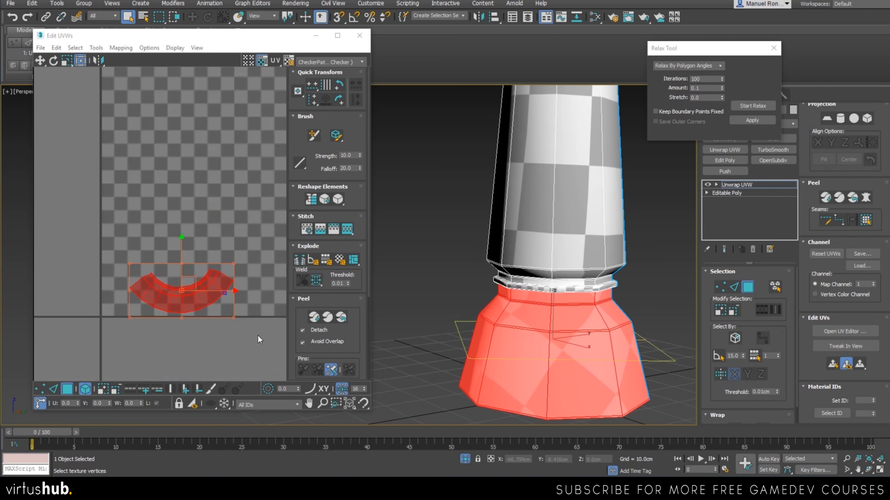
middle_drag(518, 266, 519, 329)
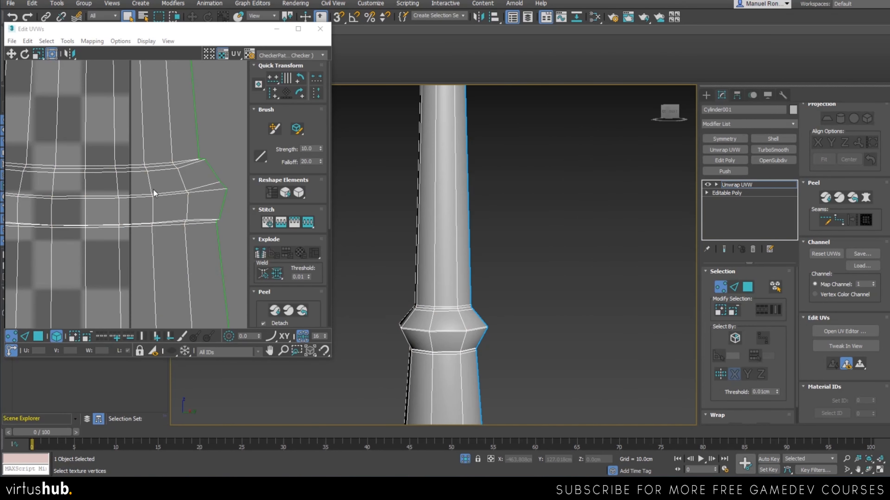
Move the UV editor window clear of the scene list and examine the shaft's flared collar in the UV layout and on the model
drag(216, 32, 266, 33)
scroll(194, 235, down, 8)
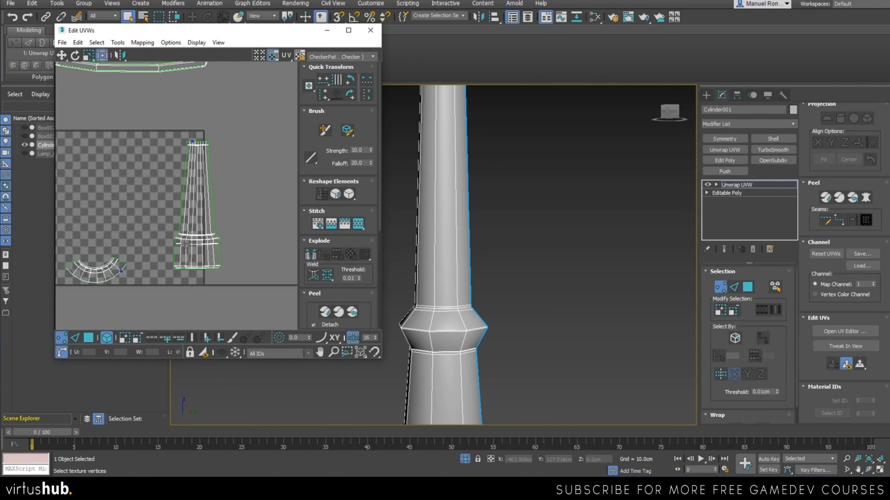
scroll(182, 242, up, 5)
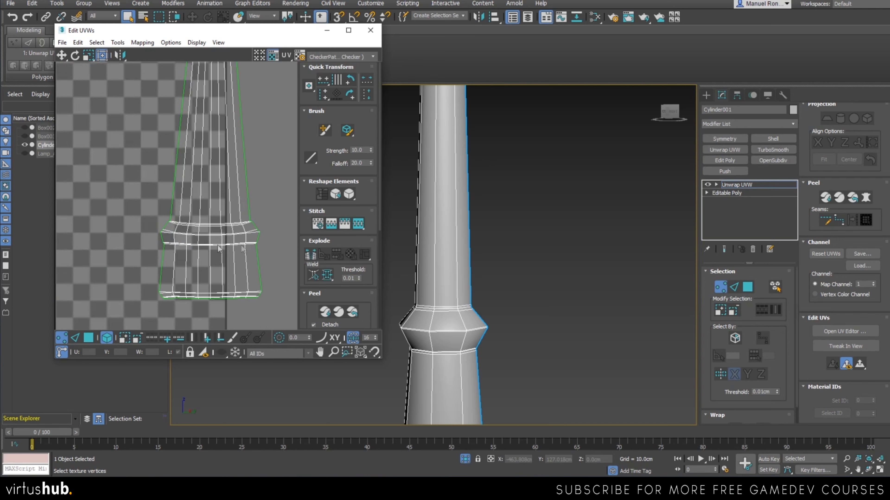
scroll(226, 244, down, 5)
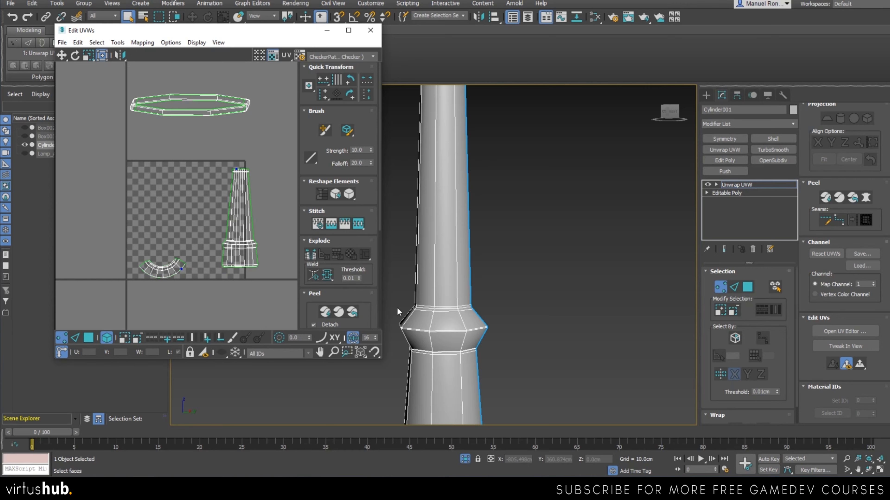
scroll(249, 265, up, 6)
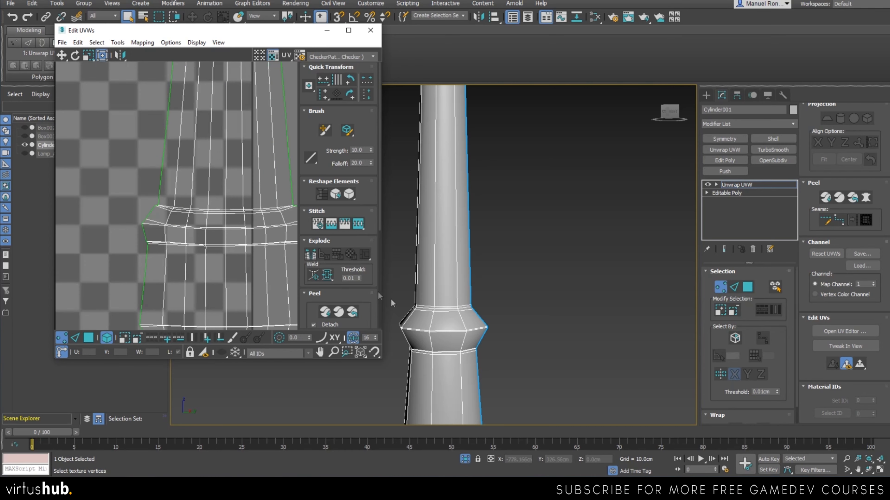
middle_drag(391, 301, 481, 307)
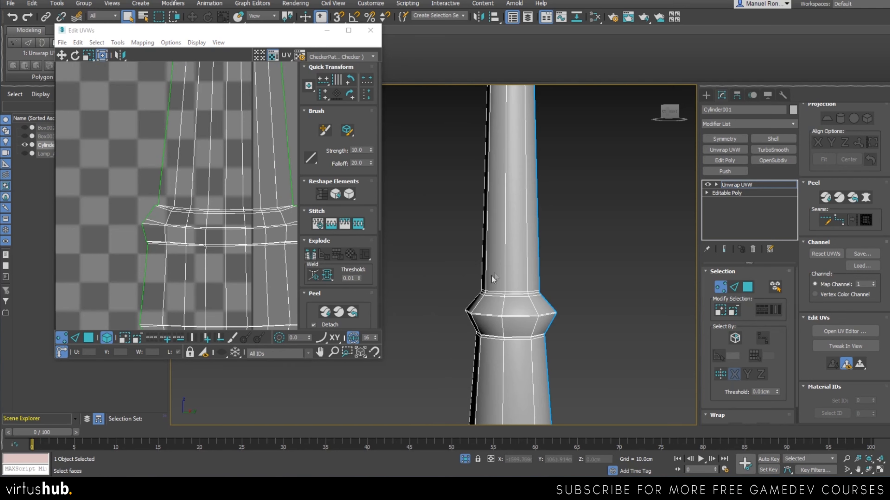
scroll(505, 287, up, 5)
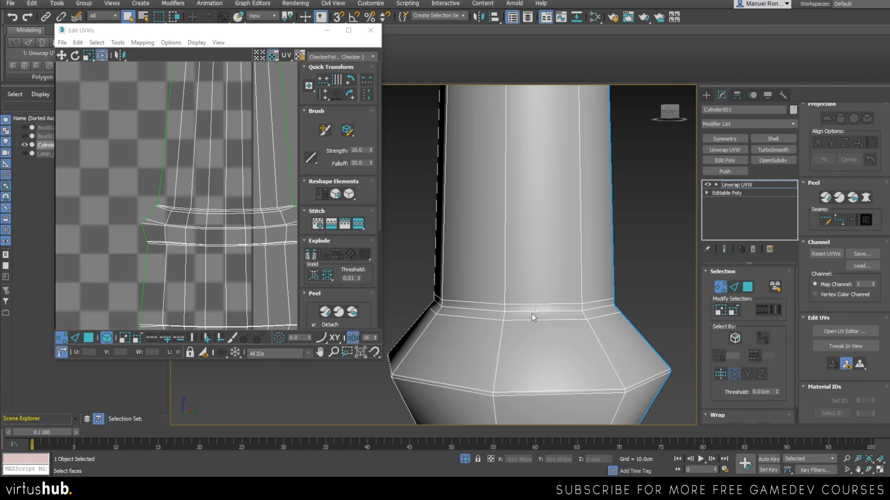
middle_drag(532, 318, 484, 242)
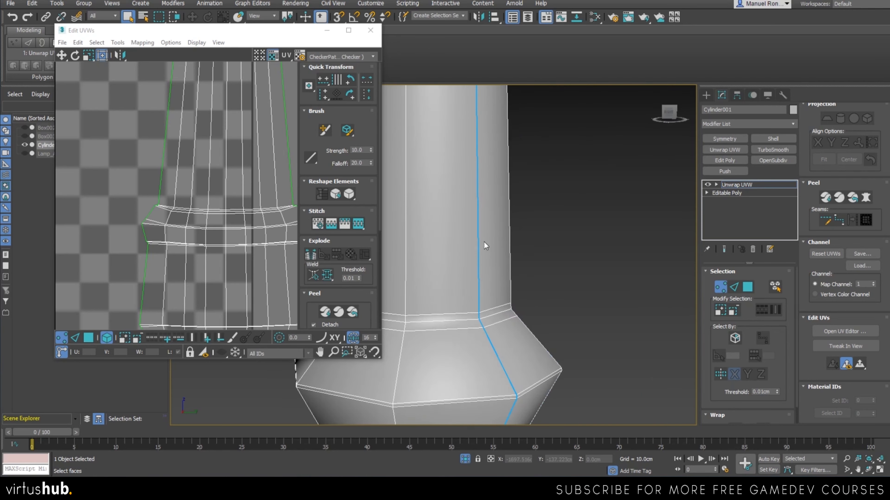
Examine the shaft's flared collar on the column from several angles against its rows of edges in the UV layout
middle_drag(480, 323, 507, 330)
scroll(490, 320, up, 2)
alt+middle_drag(569, 331, 457, 348)
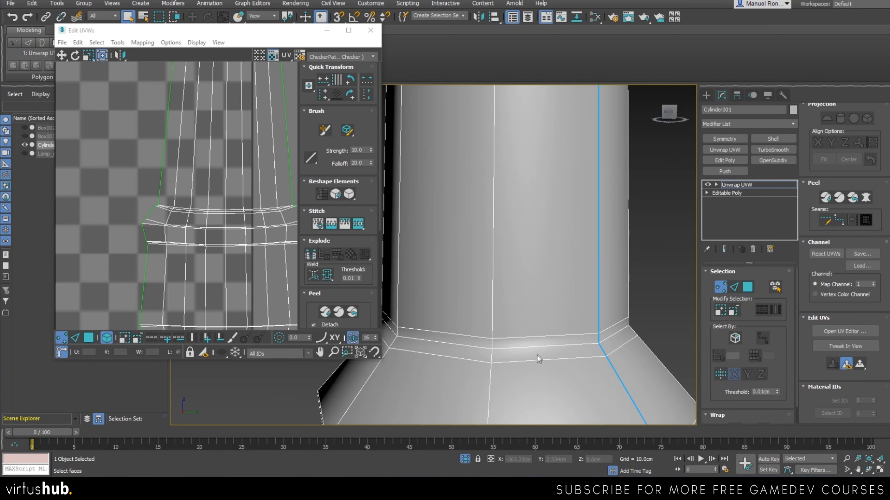
scroll(538, 354, down, 10)
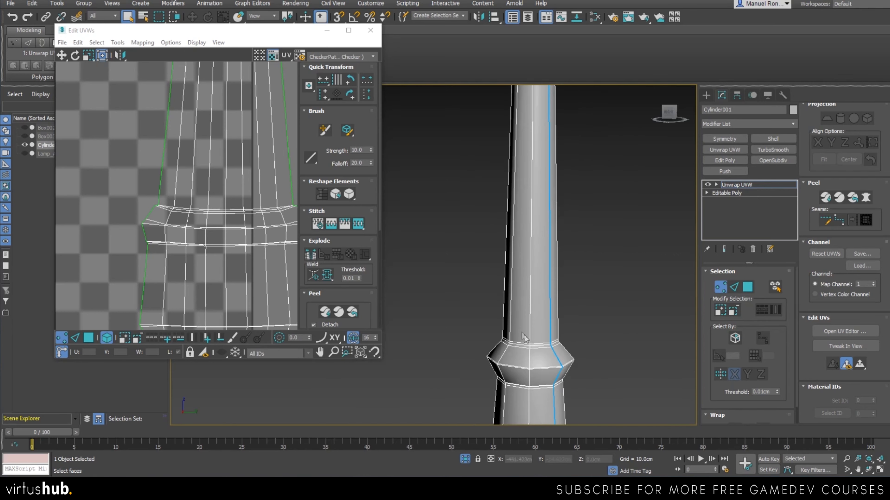
scroll(542, 322, up, 10)
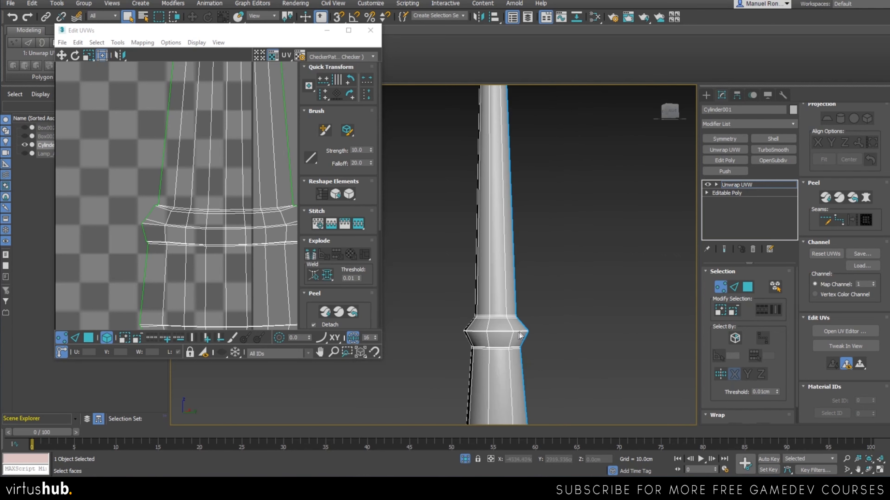
scroll(156, 235, down, 5)
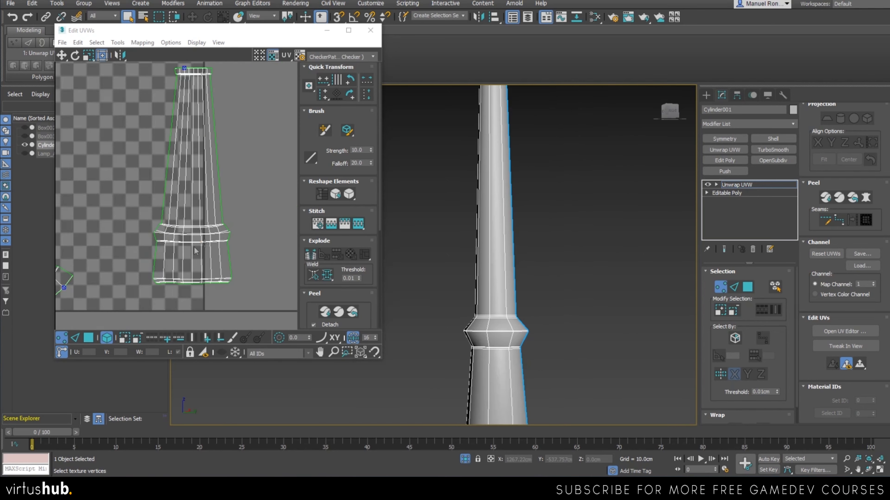
scroll(203, 226, up, 4)
Select the whole shaft shell as polygons and show the CheckerPattern on the model to check the squares around the collar
click(89, 338)
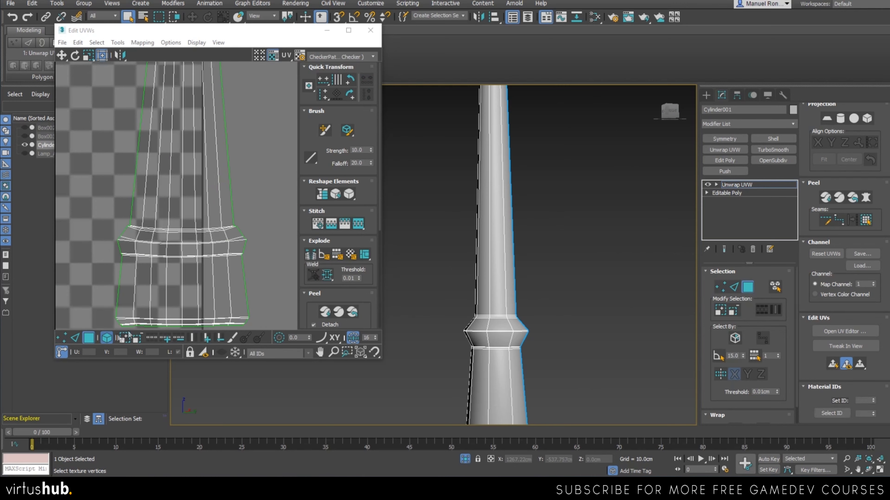
click(148, 301)
middle_drag(401, 361, 442, 331)
scroll(443, 333, down, 5)
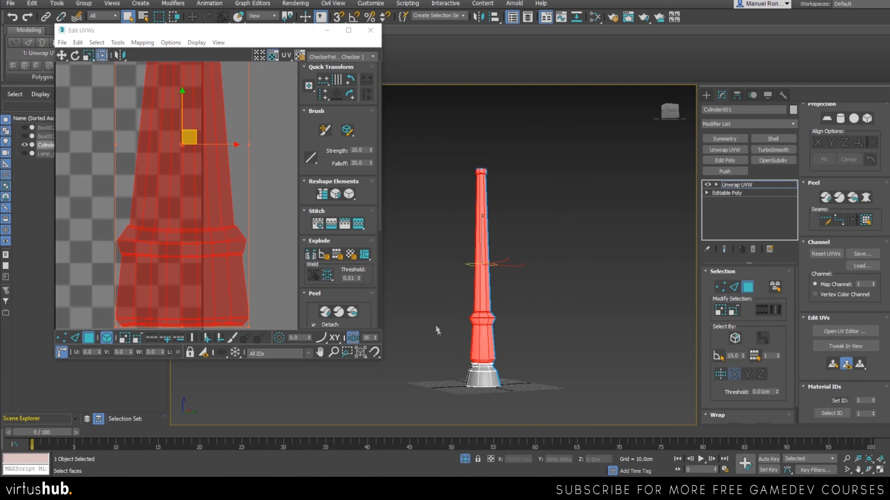
click(344, 59)
click(346, 66)
click(346, 59)
click(351, 73)
scroll(484, 303, up, 8)
scroll(532, 373, down, 2)
scroll(498, 327, up, 3)
scroll(199, 212, down, 3)
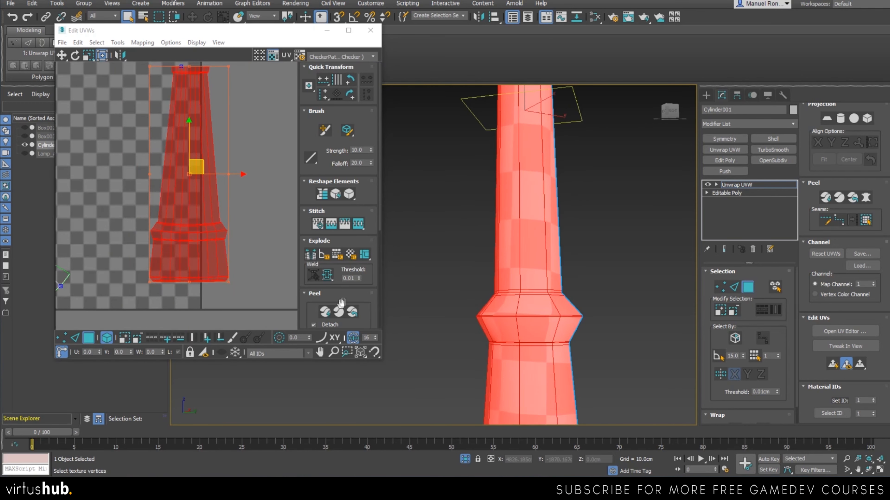
Relax the shaft shell By Polygon Angles with 100 iterations, amount 0.1 and stretch 0.0
click(118, 42)
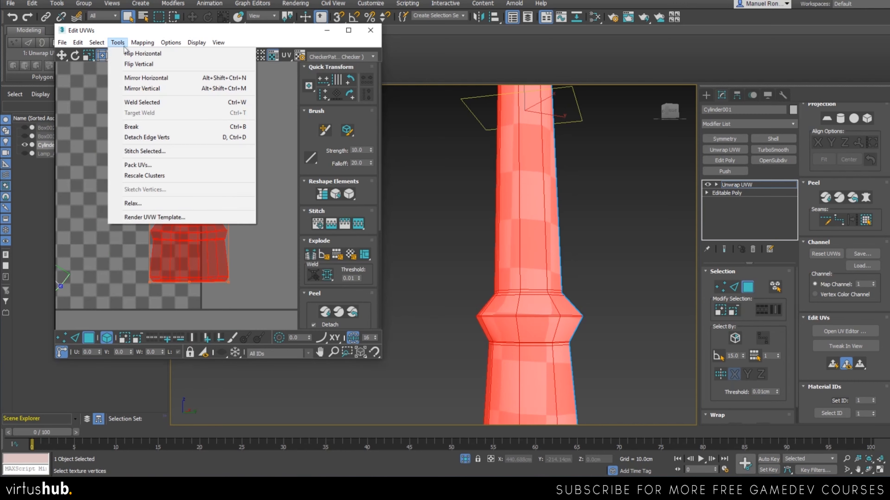
click(133, 202)
click(778, 87)
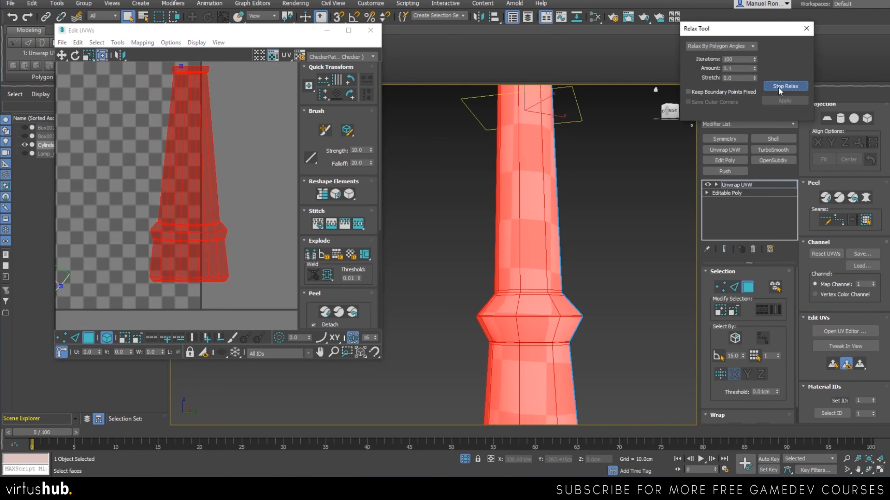
click(785, 86)
Switch to vertex selection at the collar's crowded edge corners and turn off selecting by UV element
scroll(201, 226, up, 10)
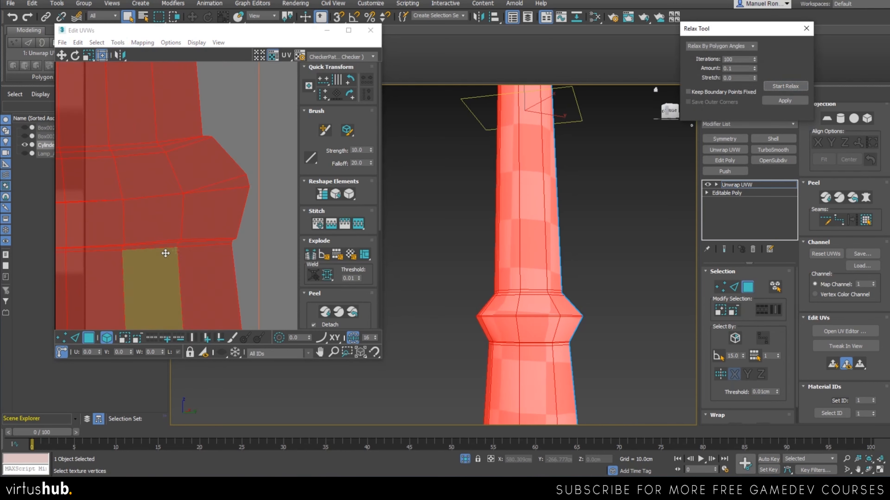
scroll(200, 226, up, 5)
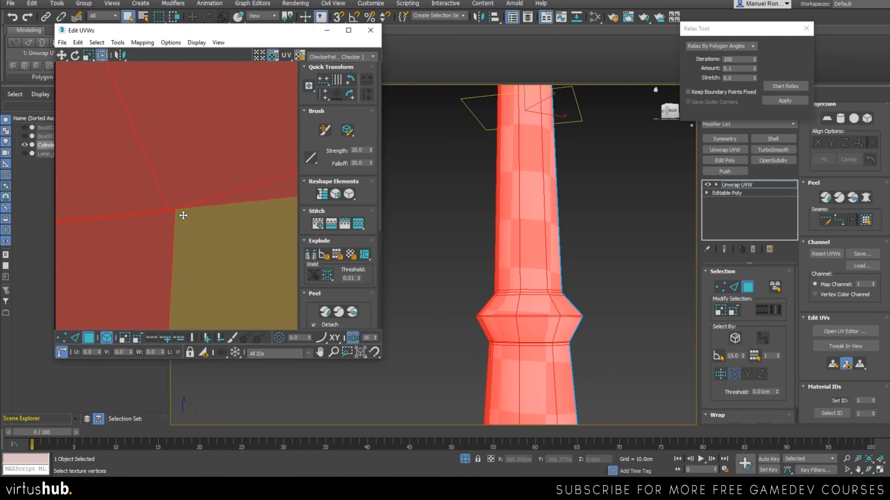
click(62, 338)
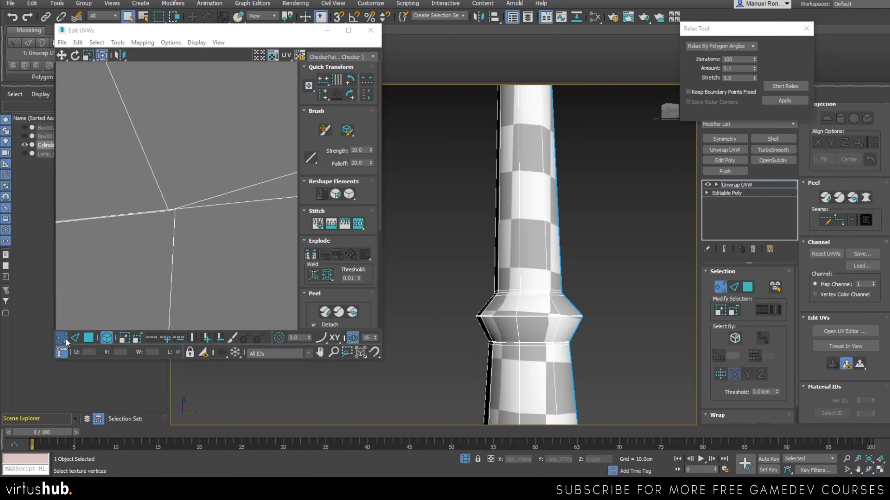
scroll(178, 219, up, 2)
drag(160, 202, 185, 220)
scroll(169, 221, up, 2)
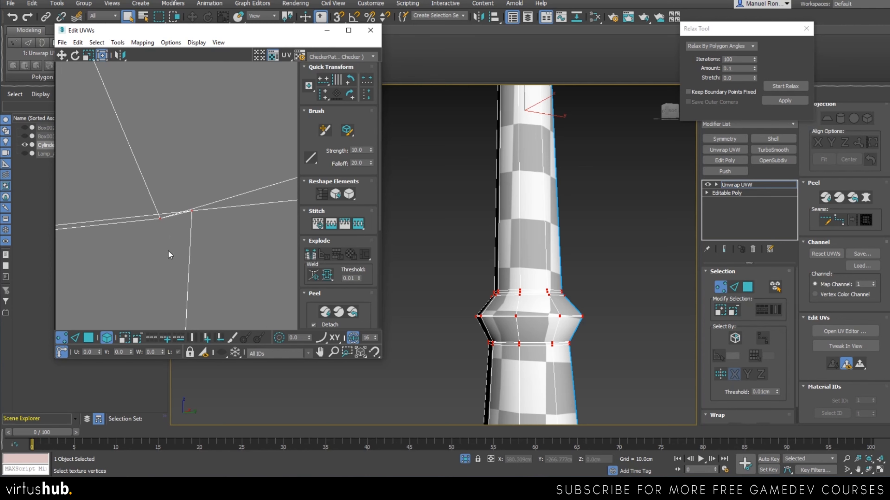
scroll(164, 249, down, 5)
drag(168, 237, 166, 239)
scroll(169, 261, down, 10)
click(225, 213)
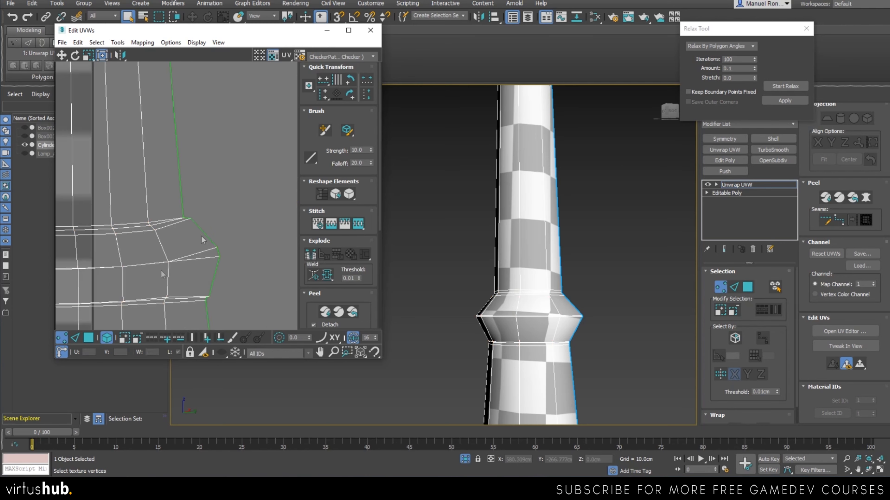
click(105, 338)
Select the closely spaced vertices along the collar's widest ridge in the UV layout
scroll(159, 267, up, 10)
click(172, 250)
scroll(130, 289, down, 5)
middle_drag(129, 289, 146, 262)
scroll(171, 258, up, 6)
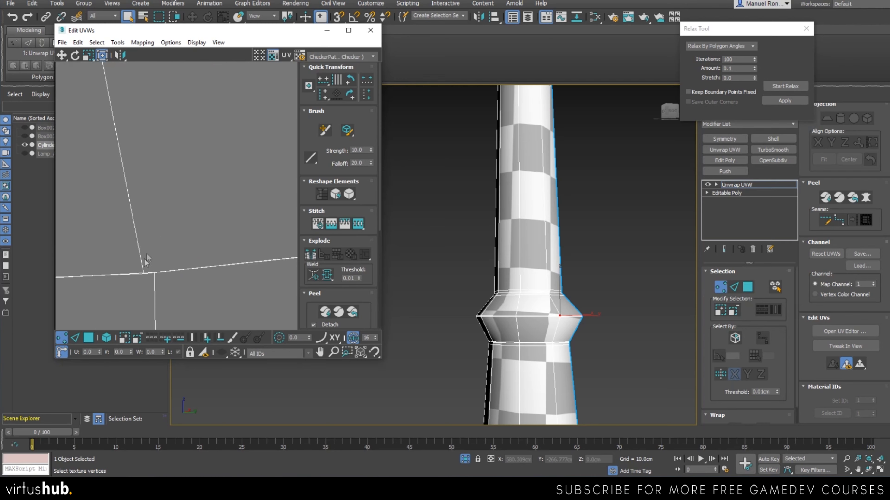
click(151, 281)
scroll(168, 274, down, 3)
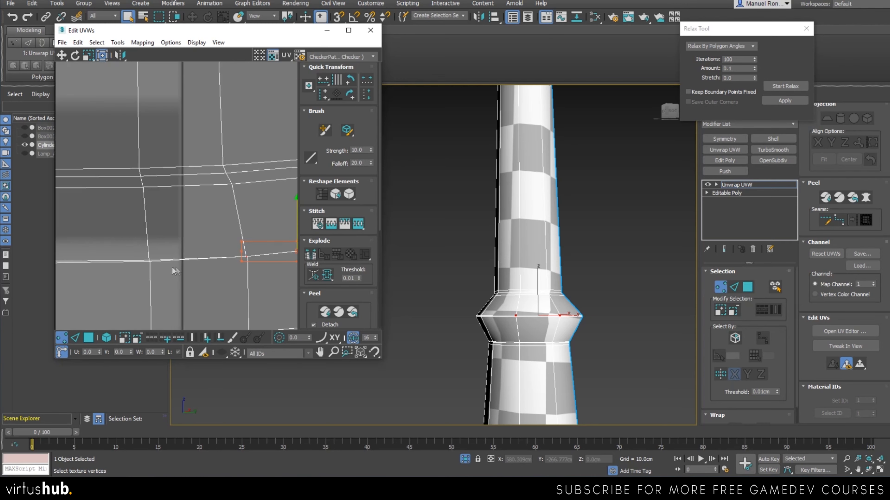
Examine the vertex pairs along the collar's ridge from one side of the shaft shell to the other for crossing edges
scroll(170, 268, up, 4)
middle_drag(139, 270, 245, 260)
scroll(185, 261, down, 5)
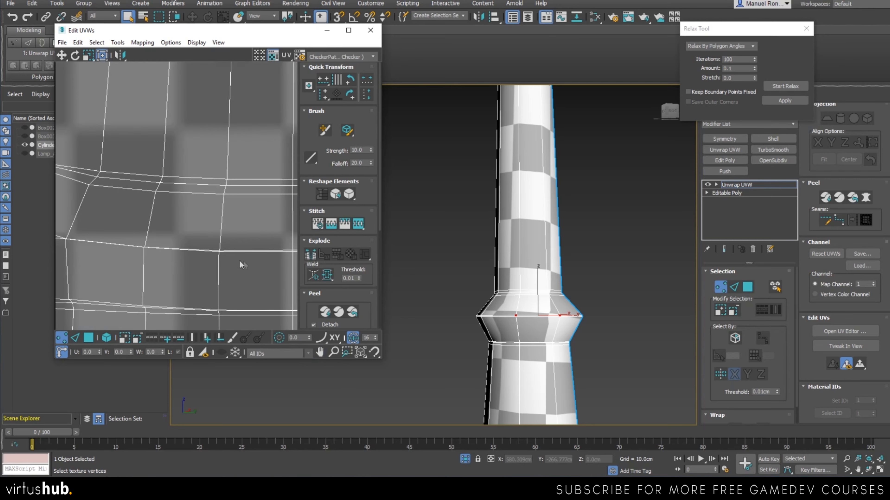
scroll(90, 237, up, 4)
middle_drag(90, 237, 171, 256)
scroll(150, 250, up, 6)
scroll(150, 251, up, 2)
middle_drag(218, 277, 157, 237)
scroll(155, 236, down, 4)
scroll(146, 240, up, 3)
middle_drag(258, 277, 211, 289)
scroll(214, 289, down, 2)
middle_drag(292, 273, 190, 263)
scroll(181, 233, up, 5)
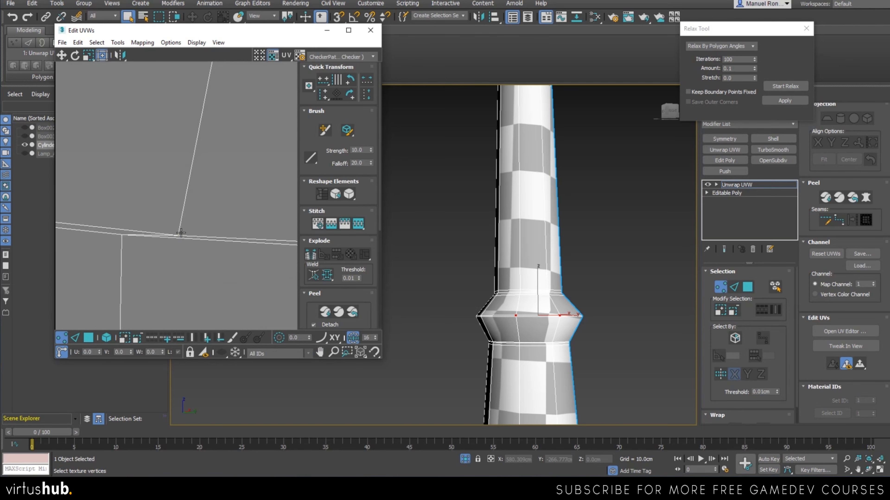
scroll(174, 225, down, 3)
middle_drag(215, 258, 115, 256)
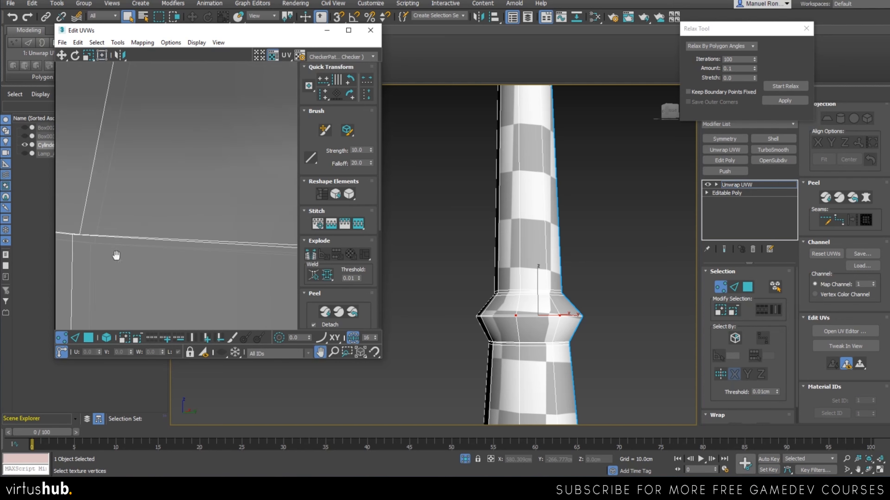
scroll(196, 269, down, 4)
middle_drag(197, 269, 20, 280)
middle_drag(241, 275, 105, 278)
scroll(247, 242, up, 4)
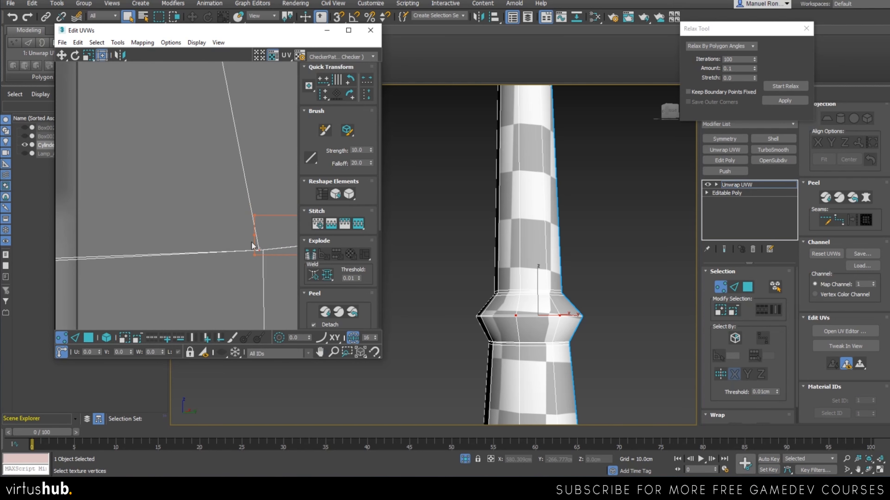
Select and reposition the collar's ridge vertex near the shell's outer side edge
scroll(271, 260, up, 3)
scroll(245, 244, up, 4)
middle_drag(214, 241, 110, 265)
middle_drag(217, 254, 40, 277)
scroll(145, 250, up, 4)
click(146, 250)
click(163, 229)
drag(177, 217, 214, 213)
Adjust the ridge vertex farther in from the side edge so its upper and lower vertical edges line up
scroll(172, 290, down, 4)
middle_drag(91, 296, 218, 284)
scroll(133, 297, down, 4)
middle_drag(133, 297, 294, 262)
scroll(253, 255, up, 4)
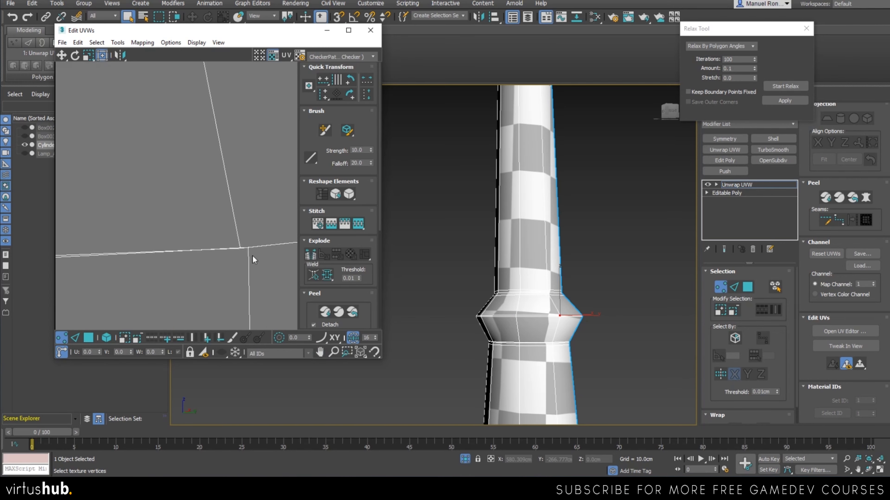
scroll(230, 248, up, 2)
drag(217, 237, 264, 249)
Select and nudge the ridge vertex toward its pair on the other half of the collar
scroll(247, 256, down, 5)
middle_drag(118, 262, 158, 259)
scroll(190, 263, up, 3)
scroll(189, 255, up, 6)
click(152, 248)
mouse_move(163, 240)
mouse_down()
mouse_move(151, 237)
mouse_move(165, 247)
mouse_up()
Shift the upper vertex of the next ridge pair horizontally until it sits directly above the lower one
mouse_move(232, 265)
middle_down()
mouse_move(87, 234)
mouse_move(99, 258)
mouse_move(58, 258)
middle_up()
middle_drag(256, 277, 189, 276)
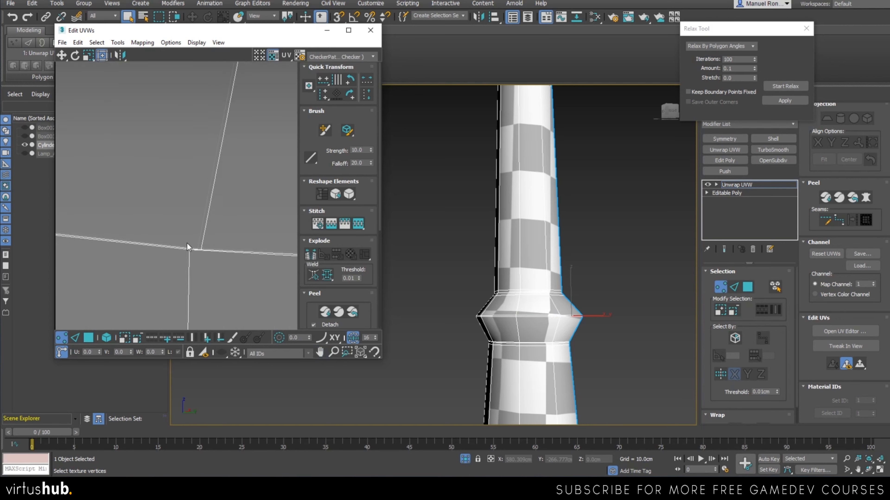
scroll(201, 243, up, 3)
drag(204, 249, 179, 245)
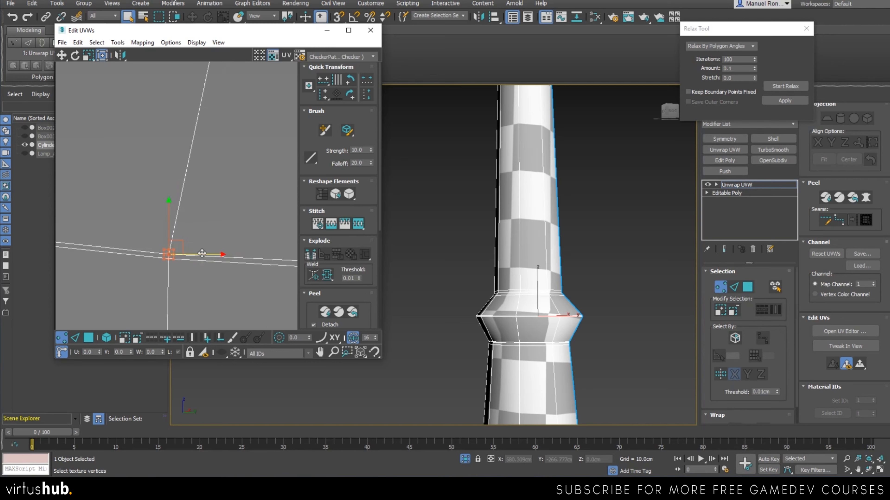
Align the following ridge pair toward the collar's middle the same way, keeping its vertical edges continuous
scroll(212, 259, down, 3)
middle_drag(251, 283, 183, 273)
scroll(244, 275, up, 3)
scroll(242, 268, up, 3)
drag(266, 246, 253, 250)
scroll(253, 251, down, 3)
scroll(268, 269, down, 8)
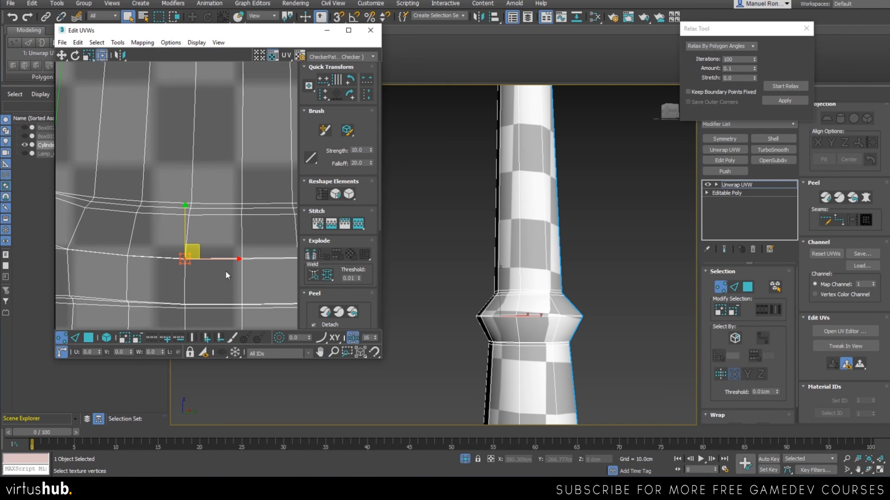
Enlarge the UV editor window and examine the rows of edges on the lower part of the shaft shell
scroll(221, 303, up, 10)
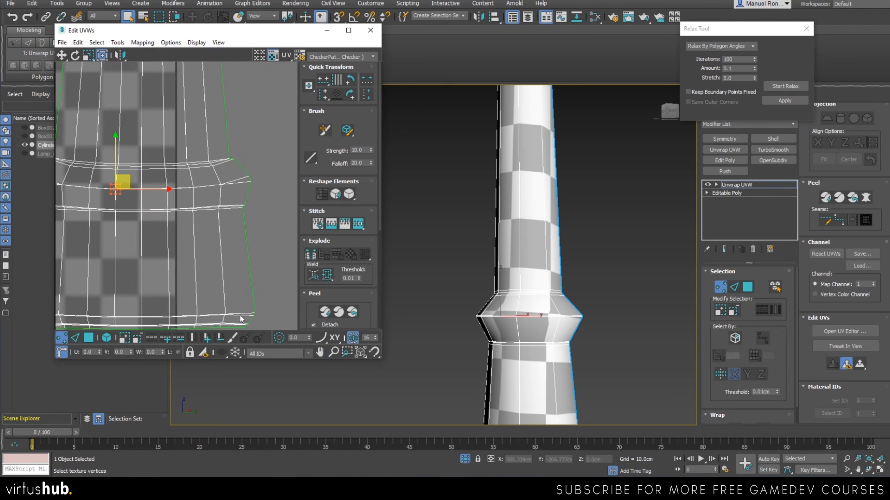
middle_drag(133, 288, 226, 298)
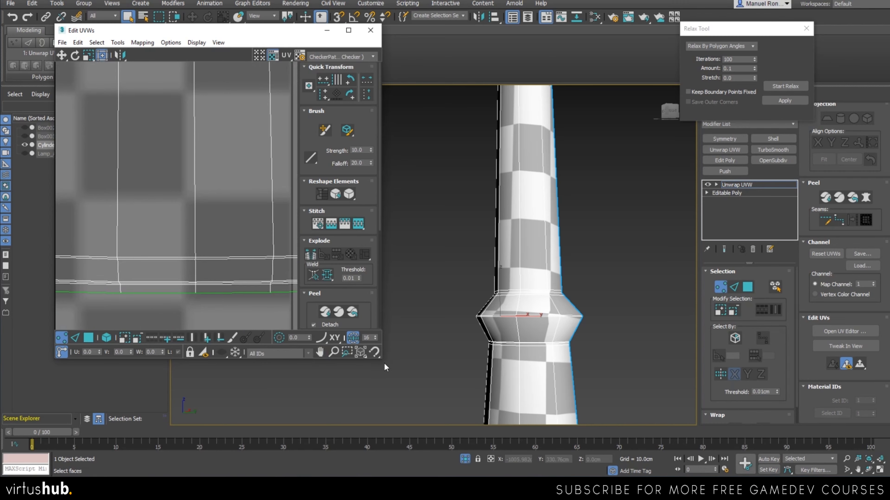
drag(383, 361, 627, 389)
middle_drag(312, 313, 111, 275)
scroll(283, 283, up, 5)
scroll(399, 280, down, 3)
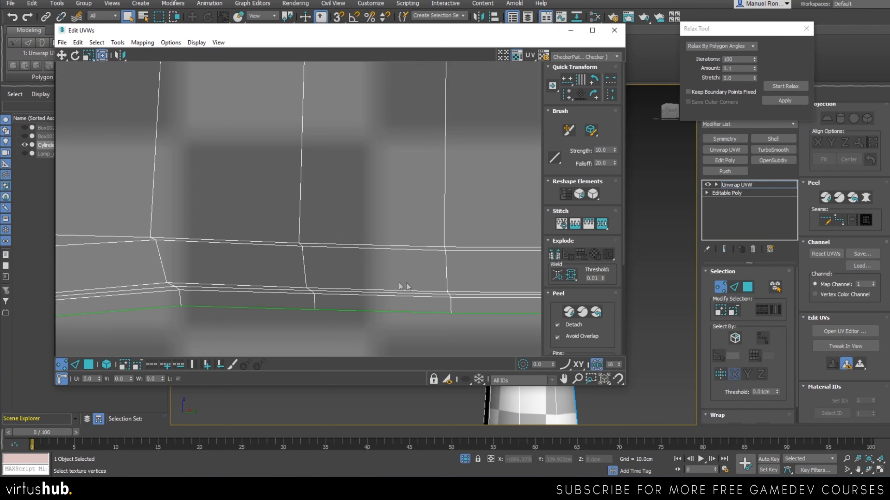
scroll(429, 227, down, 1)
Move the crossed boundary vertices beneath the shaft's top rim, on its left side, so their edges no longer overlap
scroll(427, 227, down, 7)
middle_drag(417, 224, 325, 372)
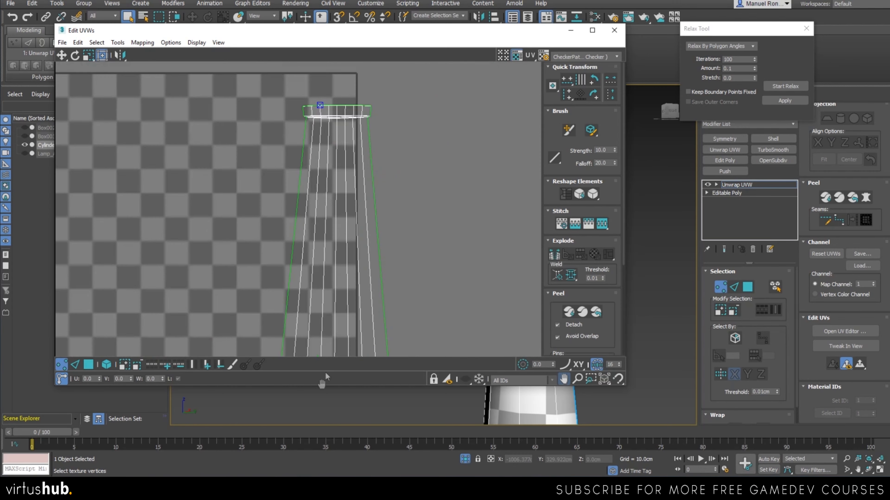
middle_drag(339, 202, 342, 253)
scroll(333, 173, up, 2)
scroll(292, 159, up, 3)
scroll(272, 175, up, 2)
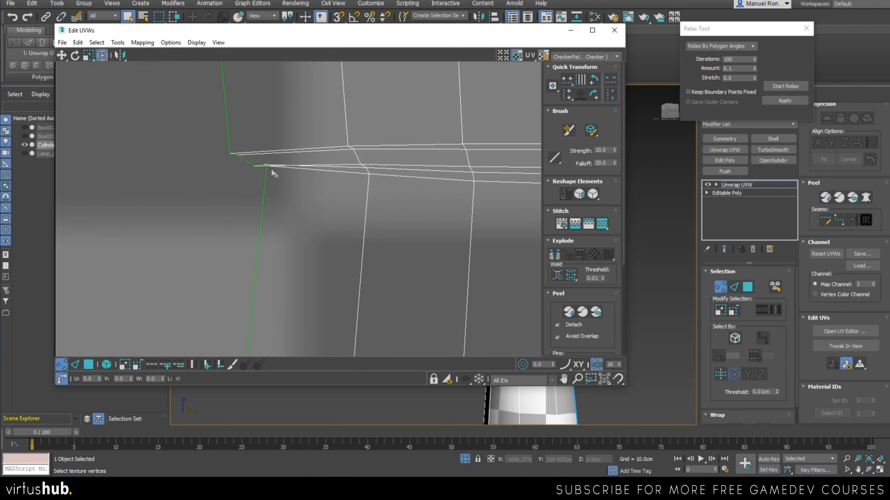
scroll(258, 161, up, 2)
click(80, 364)
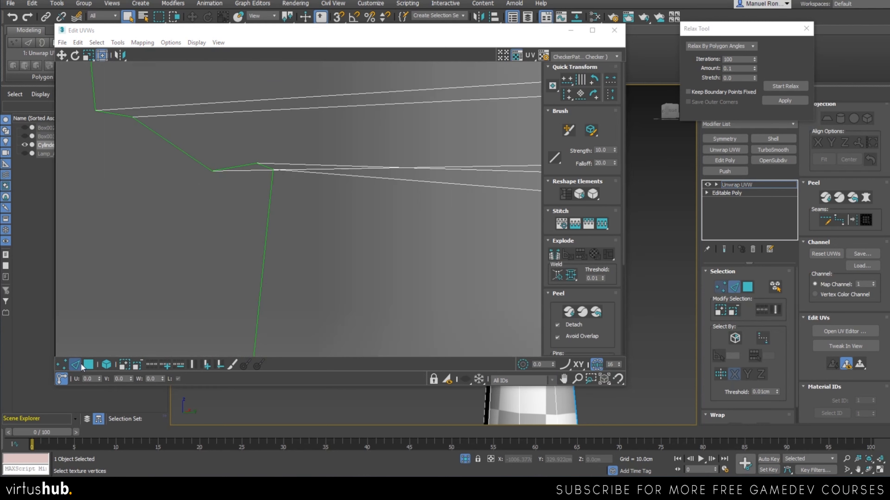
click(62, 365)
click(279, 167)
scroll(289, 169, up, 2)
drag(284, 163, 279, 177)
click(235, 161)
click(226, 159)
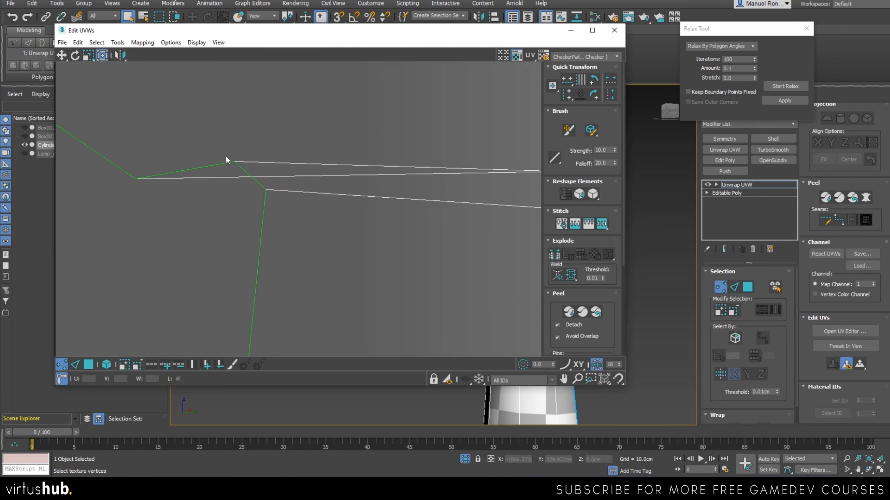
drag(243, 152, 277, 173)
Move the crossed boundary vertices beneath the shaft's top rim, on its right side, so their edges no longer overlap
scroll(287, 181, down, 4)
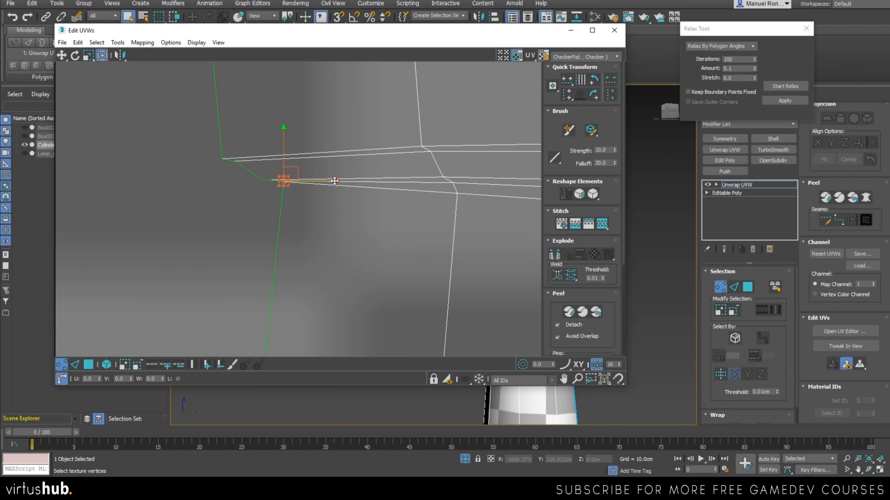
scroll(336, 181, down, 1)
middle_drag(346, 185, 315, 280)
middle_drag(434, 269, 117, 264)
middle_drag(405, 271, 277, 264)
scroll(407, 209, up, 4)
scroll(403, 226, up, 5)
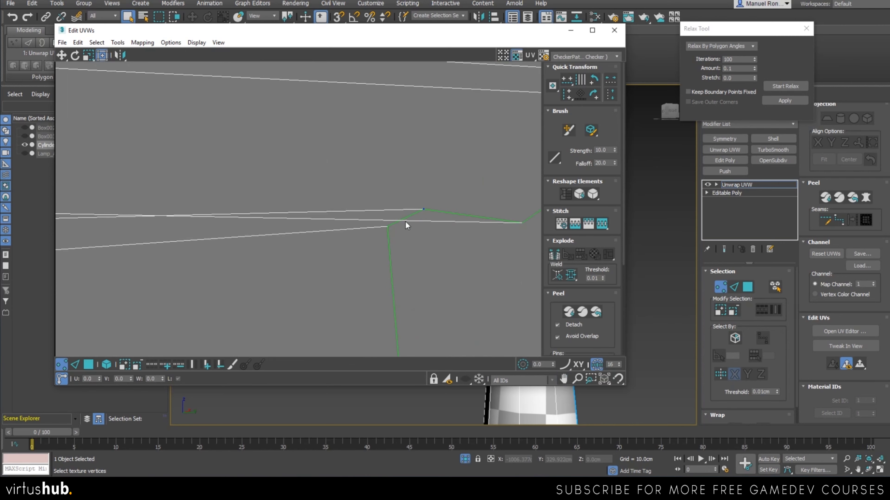
mouse_move(401, 216)
mouse_down()
mouse_move(398, 226)
mouse_move(417, 206)
mouse_move(432, 208)
mouse_move(415, 216)
mouse_up()
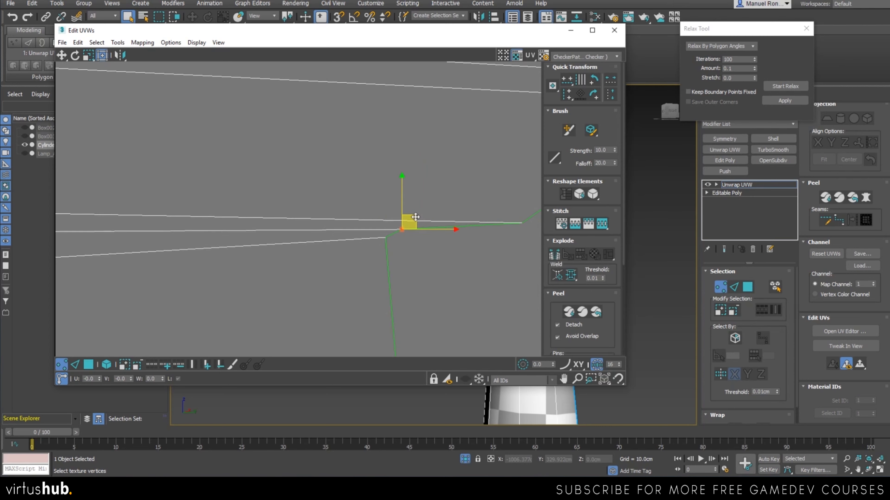
scroll(461, 220, up, 5)
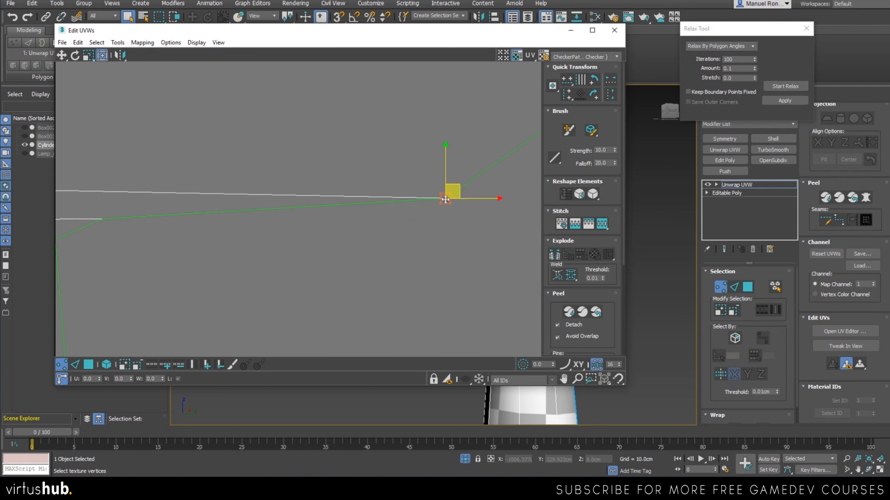
scroll(455, 189, down, 5)
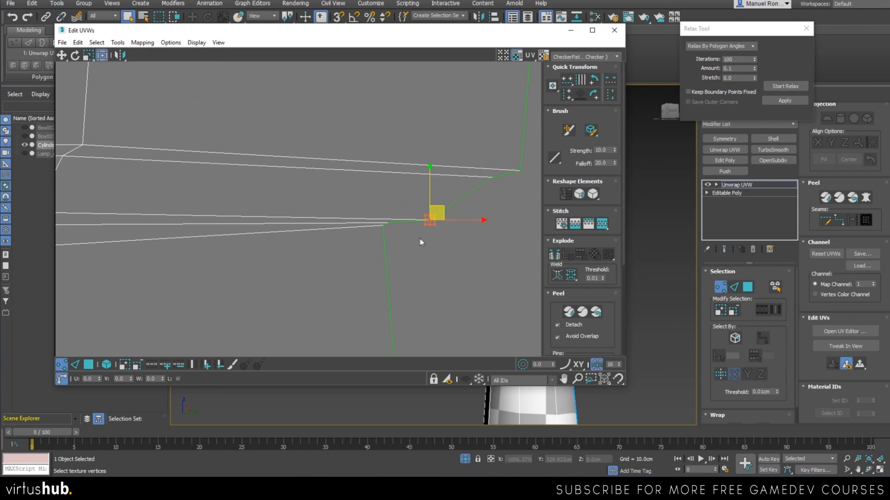
Select faces of the ring-shaped shell above the checker tile and locate them on the column model
scroll(402, 259, down, 8)
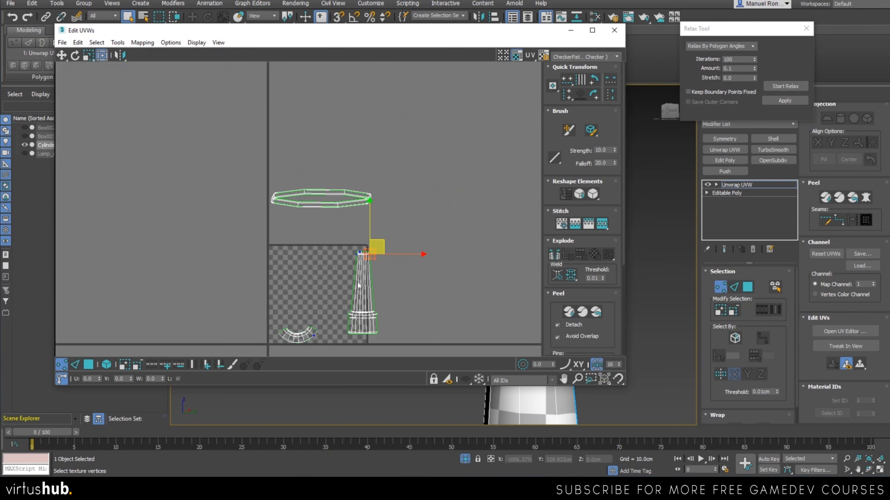
scroll(316, 199, up, 5)
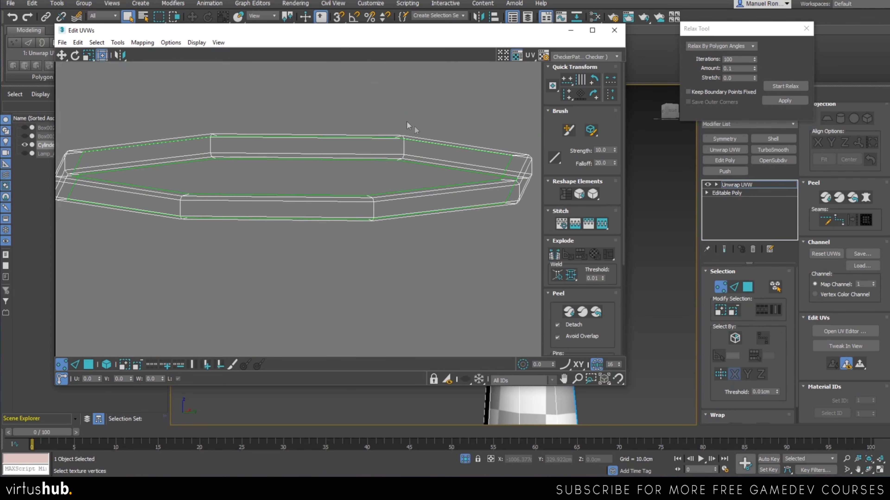
scroll(298, 266, down, 3)
click(88, 365)
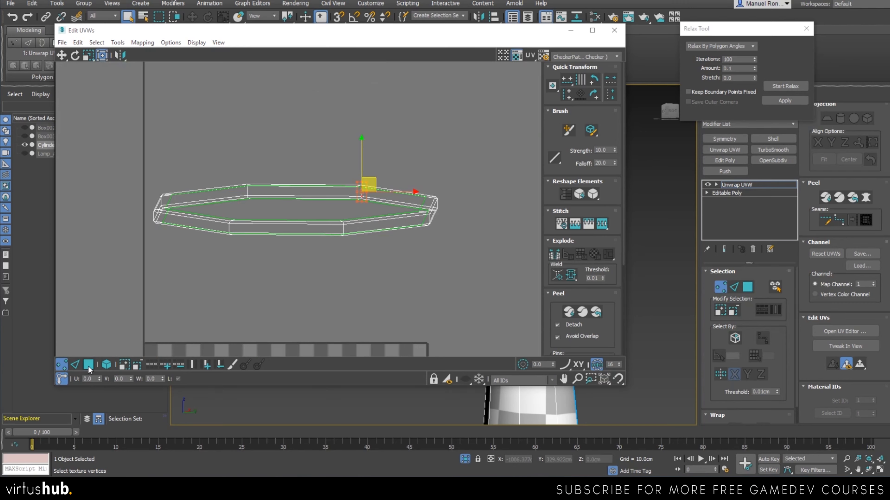
click(312, 210)
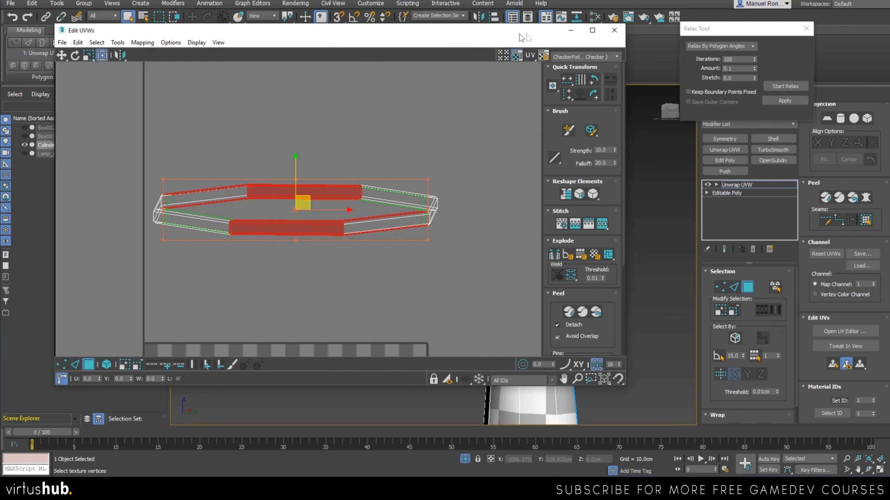
drag(519, 34, 387, 29)
alt+middle_drag(522, 294, 552, 286)
middle_drag(564, 354, 579, 343)
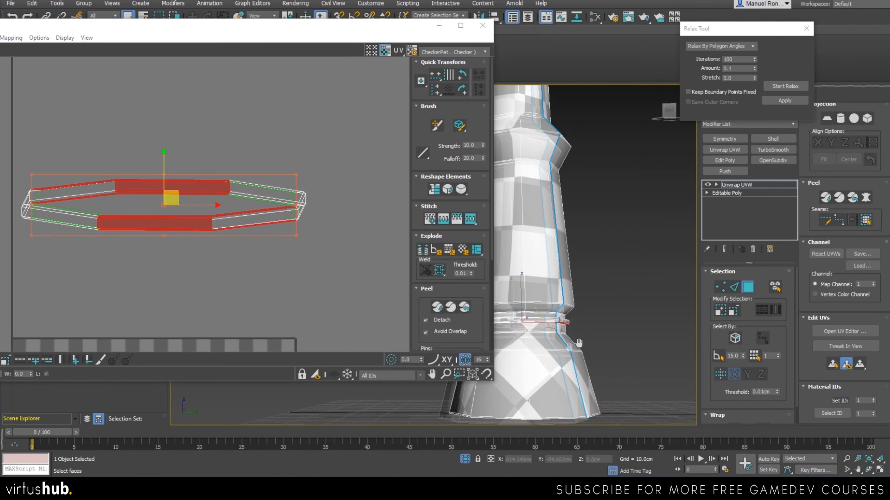
scroll(577, 351, up, 10)
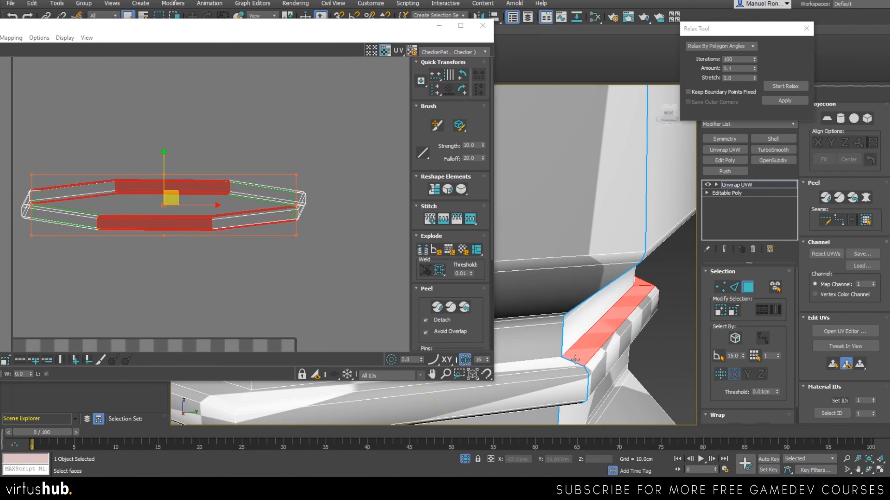
scroll(267, 253, down, 4)
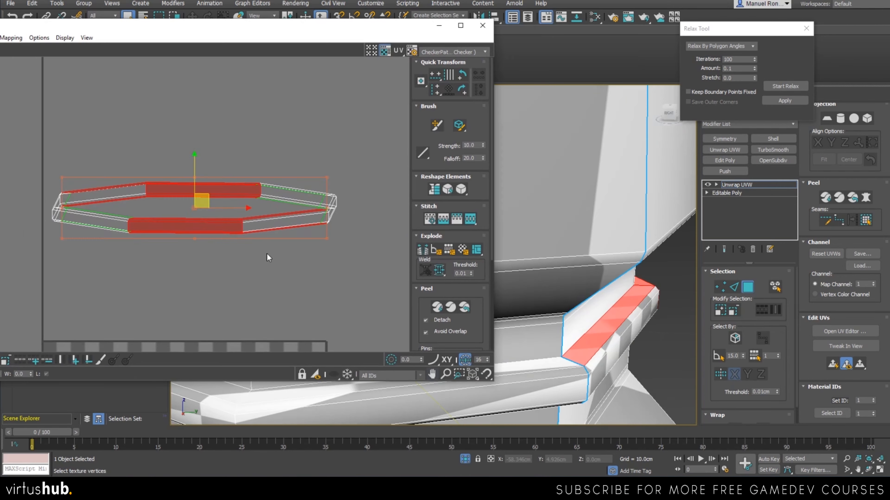
Shrink the UV editor window so more of the model is uncovered, keeping the ring-shaped shell in view
drag(279, 22, 401, 25)
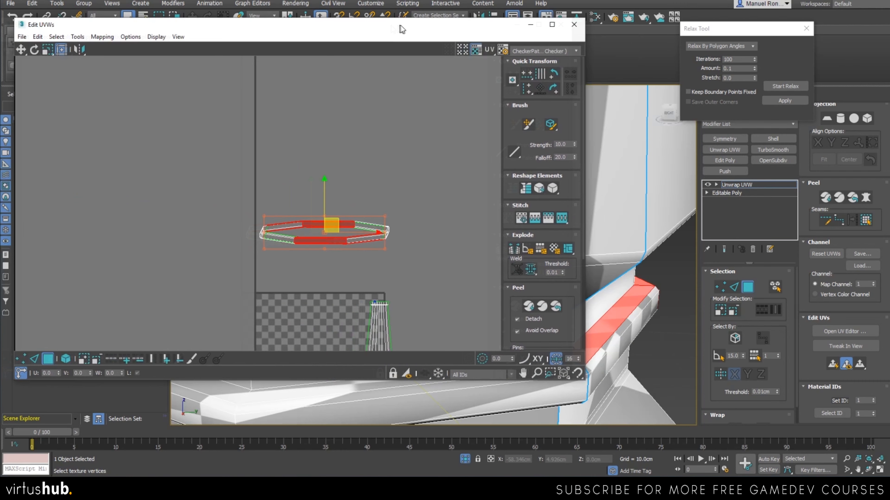
scroll(402, 133, down, 4)
drag(619, 385, 397, 314)
middle_drag(284, 213, 228, 226)
scroll(189, 194, up, 6)
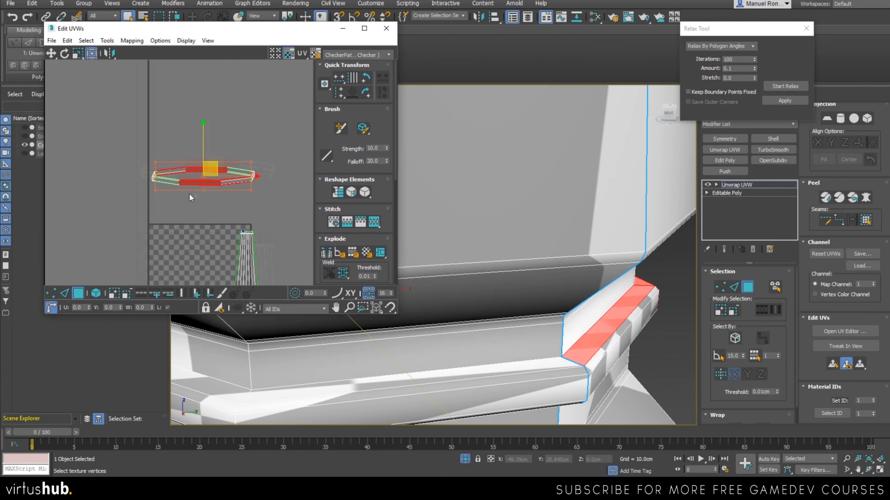
scroll(223, 180, down, 3)
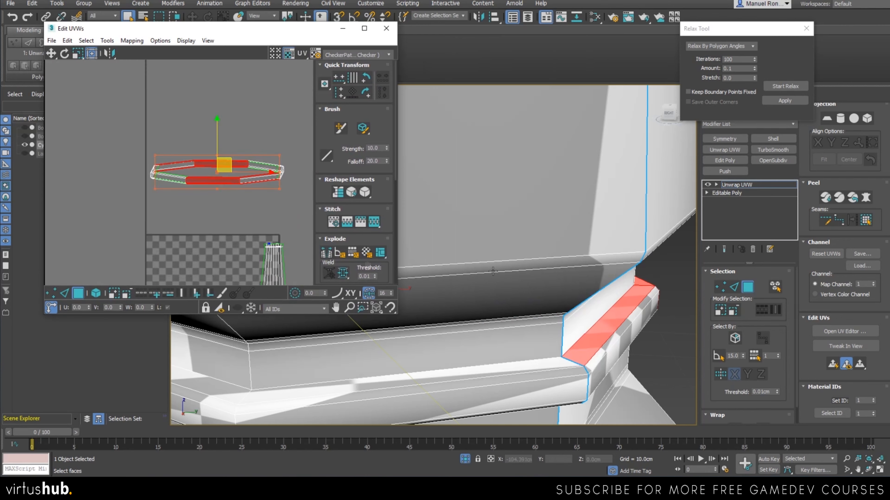
Quick Peel the whole ring-shaped shell into a straight strip and rotate it about 22 degrees so it lies horizontally
drag(225, 205, 295, 219)
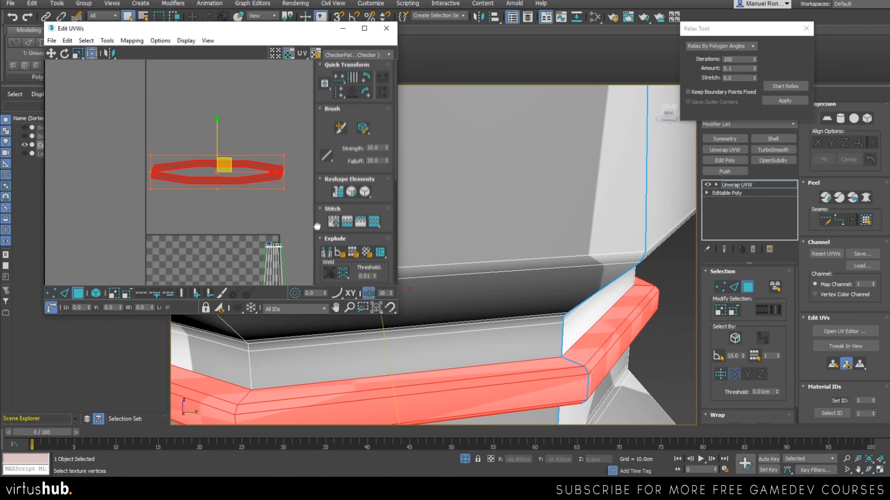
drag(316, 227, 347, 101)
click(339, 186)
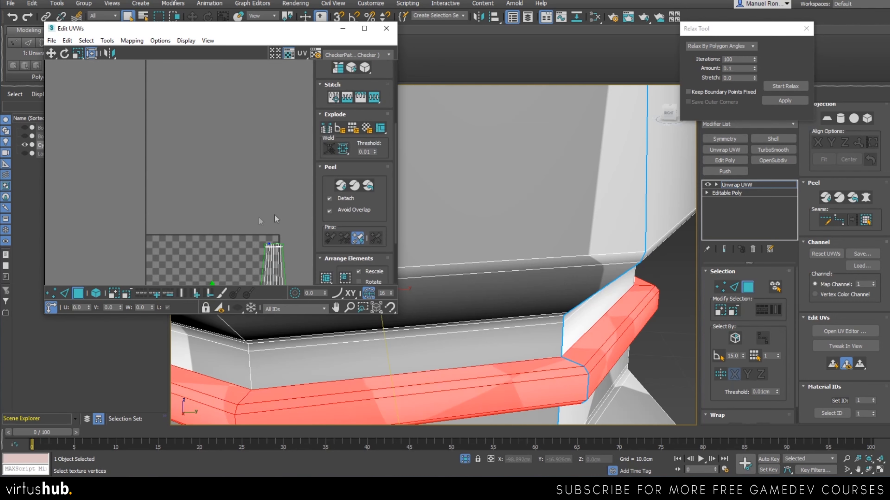
scroll(234, 210, up, 8)
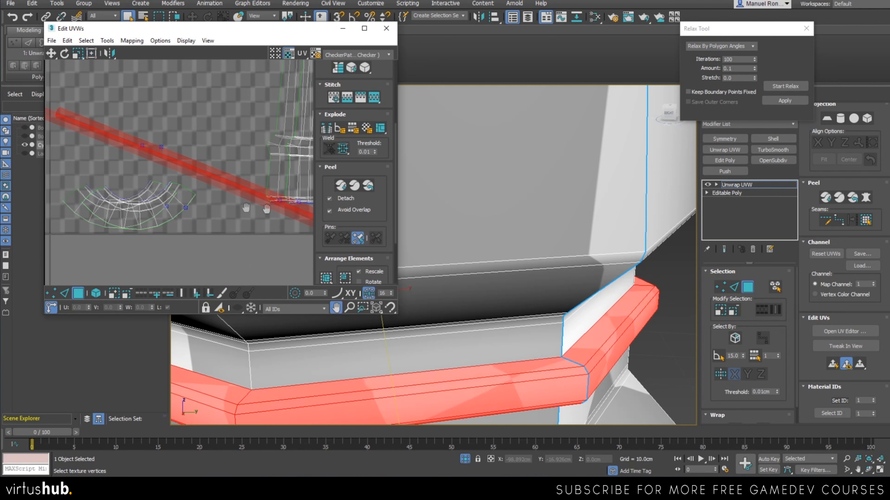
scroll(245, 207, down, 4)
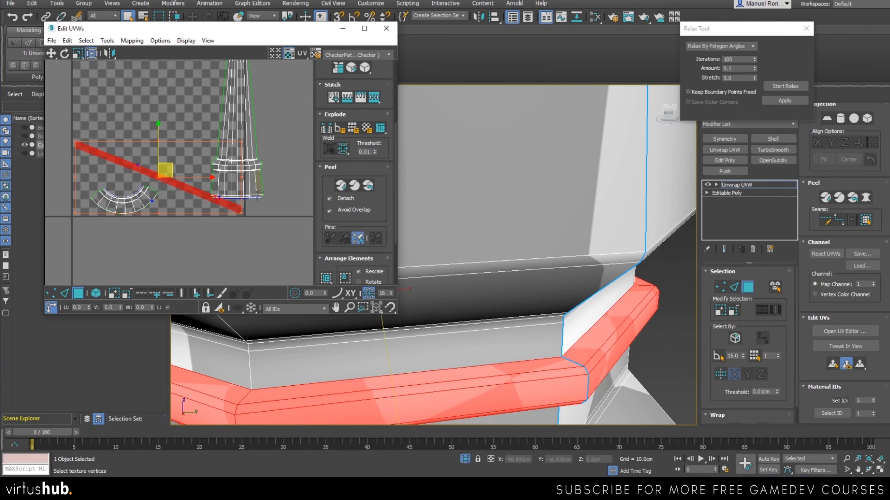
drag(242, 176, 253, 138)
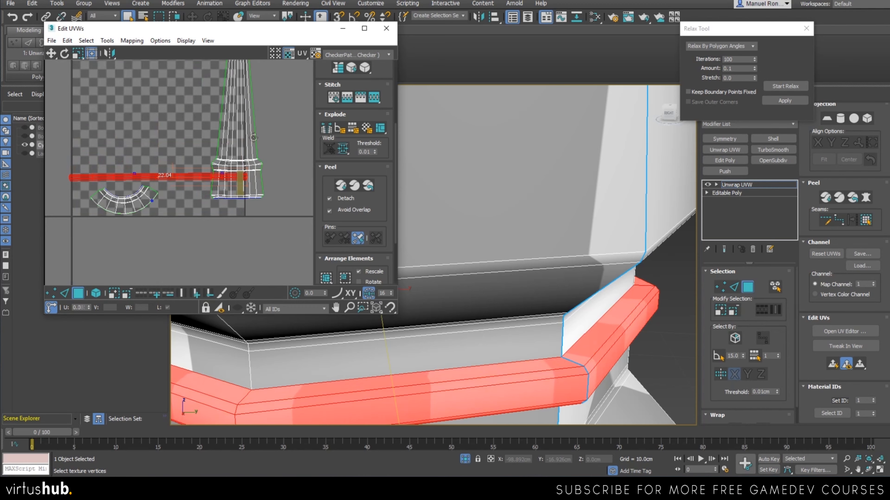
Examine the checker pattern along the column from the lower collar to the cap, together with the shell layout
scroll(431, 277, down, 5)
alt+middle_drag(429, 279, 434, 255)
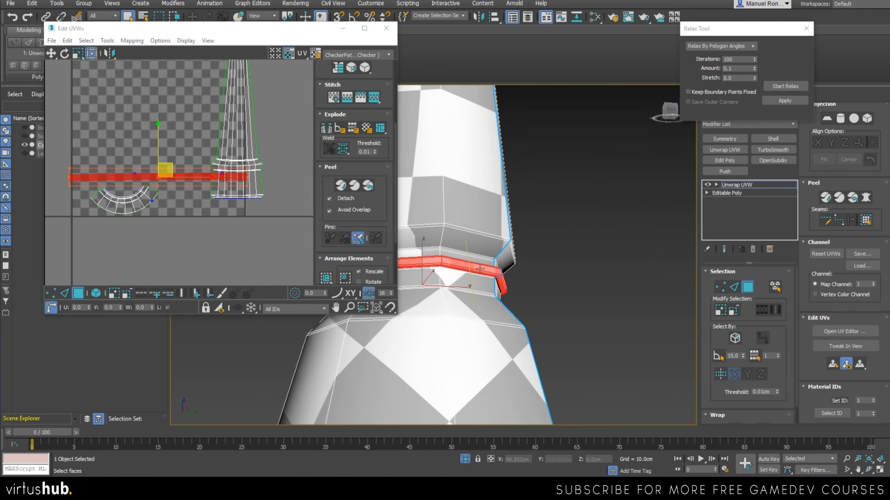
scroll(149, 174, down, 4)
scroll(182, 190, up, 3)
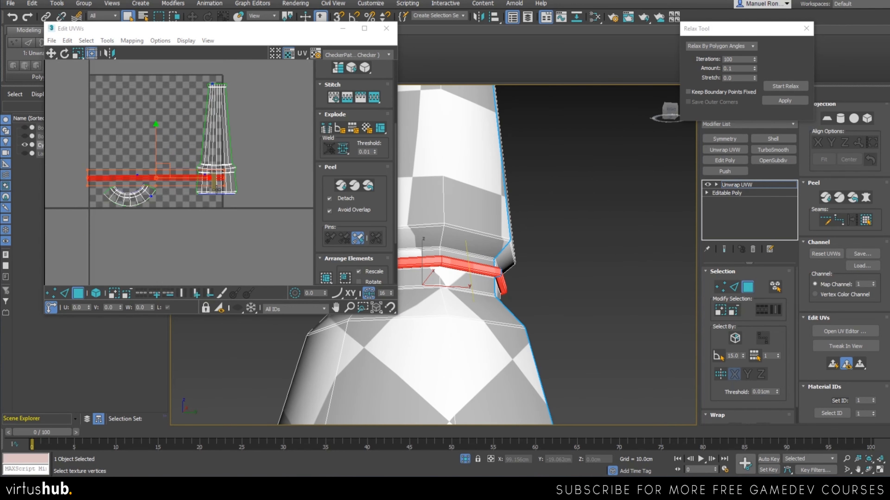
scroll(182, 185, down, 2)
scroll(185, 179, up, 3)
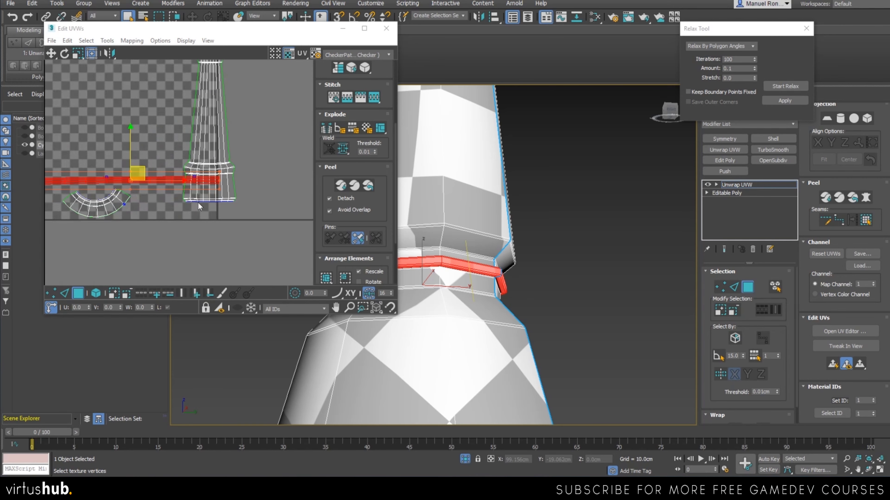
scroll(202, 198, up, 5)
scroll(183, 224, down, 5)
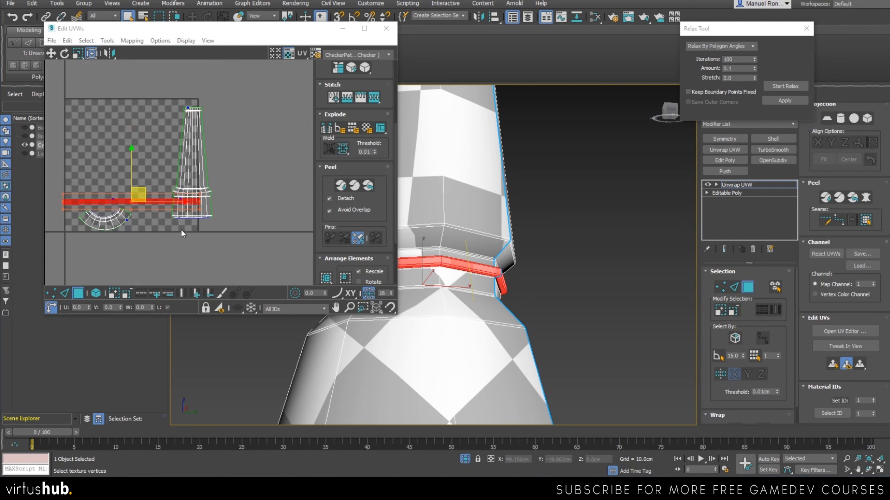
scroll(176, 214, down, 5)
middle_drag(106, 255, 117, 261)
scroll(174, 221, up, 3)
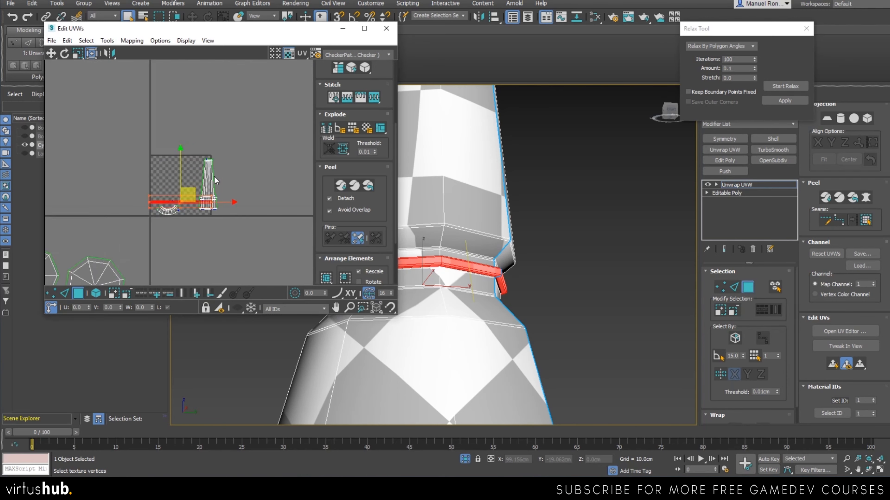
scroll(529, 247, down, 5)
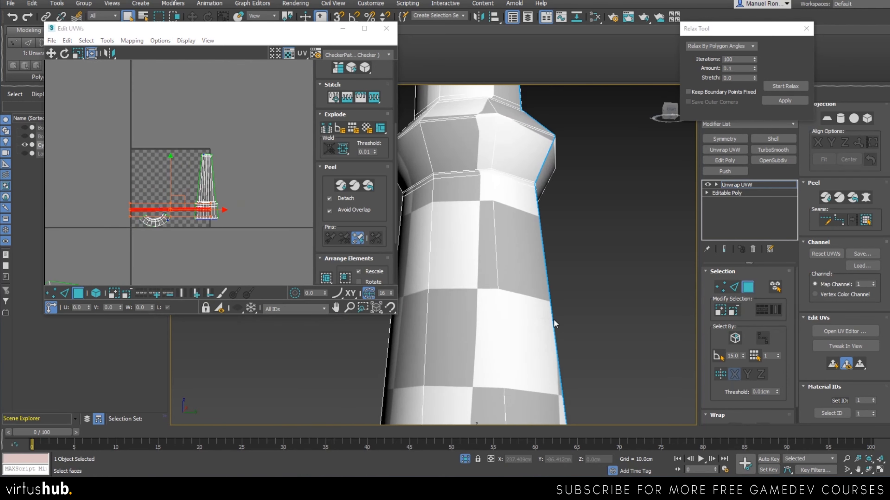
alt+middle_drag(529, 247, 539, 262)
middle_drag(546, 219, 507, 356)
middle_drag(511, 181, 494, 287)
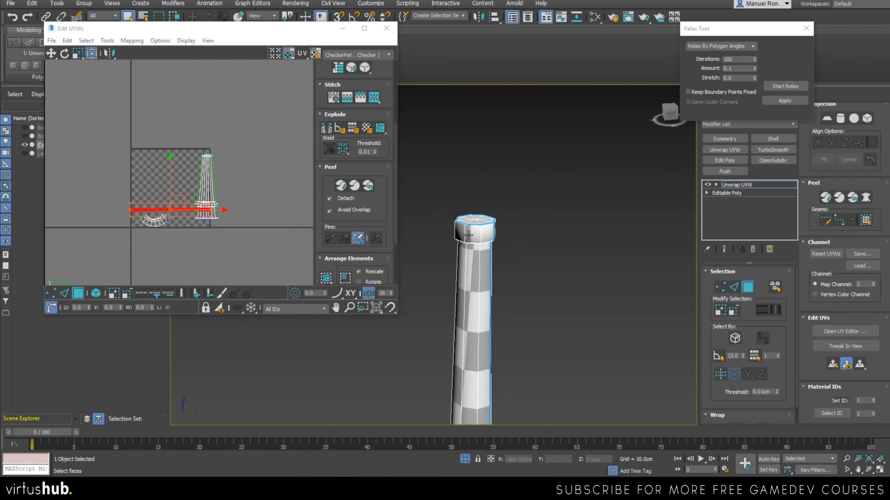
Select a narrow underside face of the ledge beneath the column's cap
scroll(494, 239, up, 6)
click(495, 240)
alt+middle_drag(476, 249, 586, 302)
scroll(464, 269, up, 5)
scroll(493, 251, down, 6)
scroll(513, 244, up, 5)
alt+middle_drag(514, 245, 516, 202)
click(532, 185)
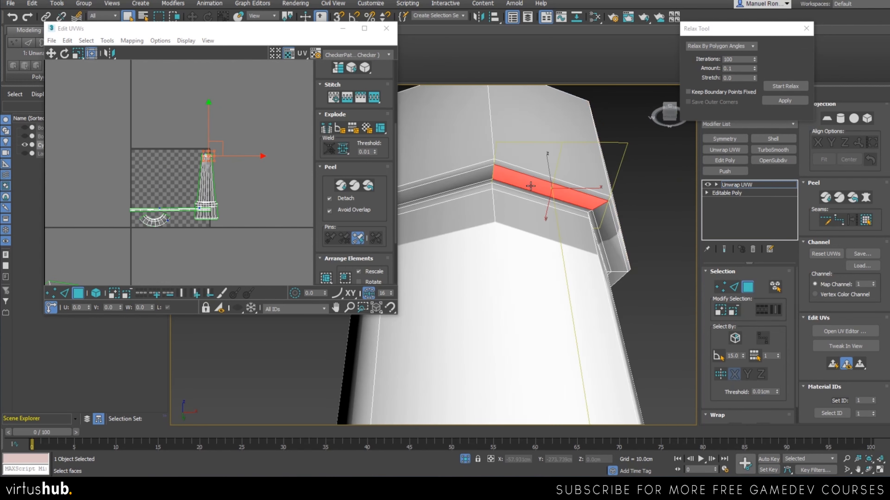
Examine where the ledge face lies in the shaft shell and inspect the matching ledge on the model
scroll(211, 149, up, 5)
scroll(223, 175, up, 8)
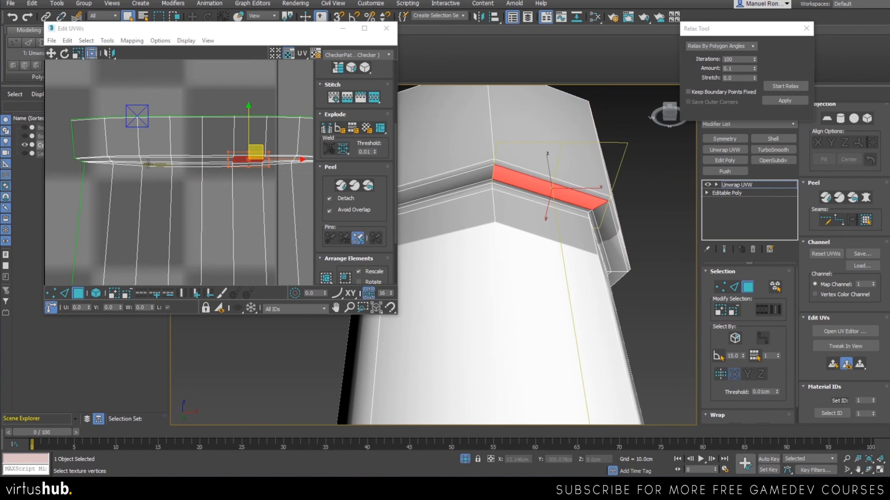
scroll(149, 169, up, 5)
scroll(496, 211, down, 4)
scroll(496, 211, down, 10)
alt+middle_drag(496, 211, 474, 284)
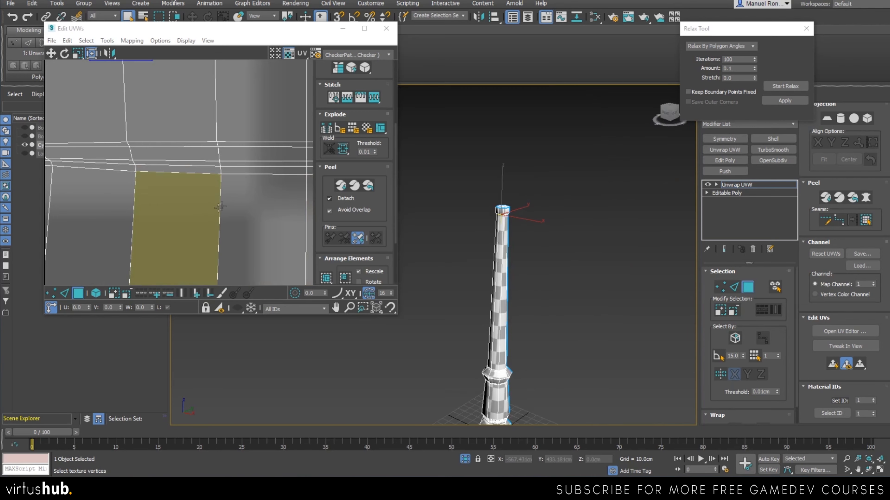
scroll(232, 207, down, 10)
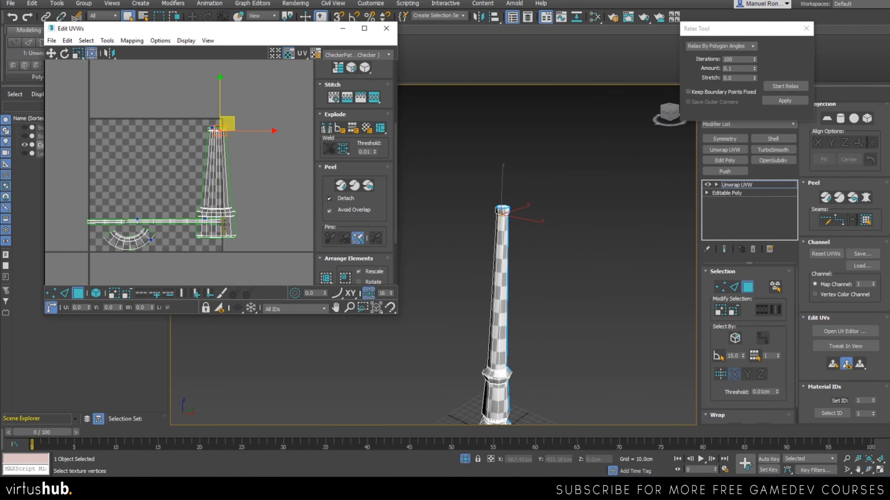
scroll(499, 234, up, 12)
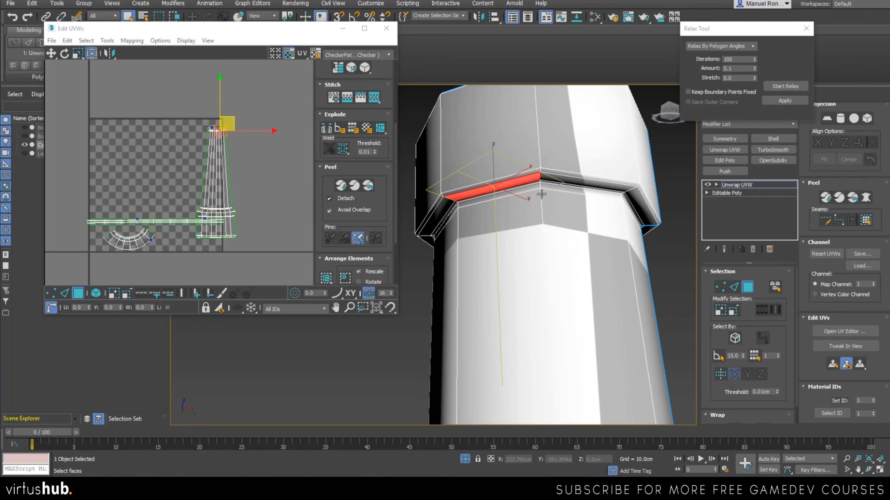
scroll(546, 183, down, 8)
alt+middle_drag(547, 186, 567, 197)
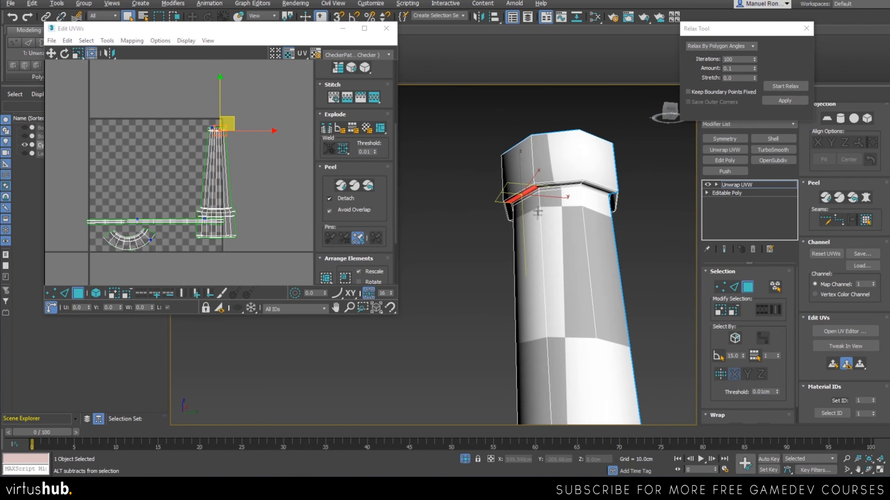
scroll(568, 197, up, 7)
Select the edge loop along the ledge beneath the column's cap and mark it as a peel seam
click(734, 287)
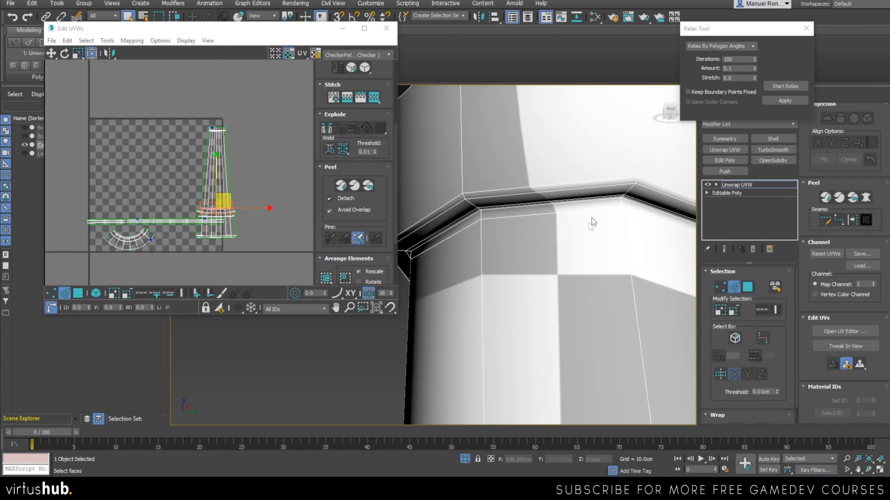
double_click(589, 199)
alt+middle_drag(590, 199, 478, 233)
scroll(490, 242, down, 10)
alt+middle_drag(550, 256, 520, 245)
scroll(518, 245, up, 5)
click(842, 220)
scroll(506, 231, down, 7)
alt+middle_drag(518, 224, 550, 253)
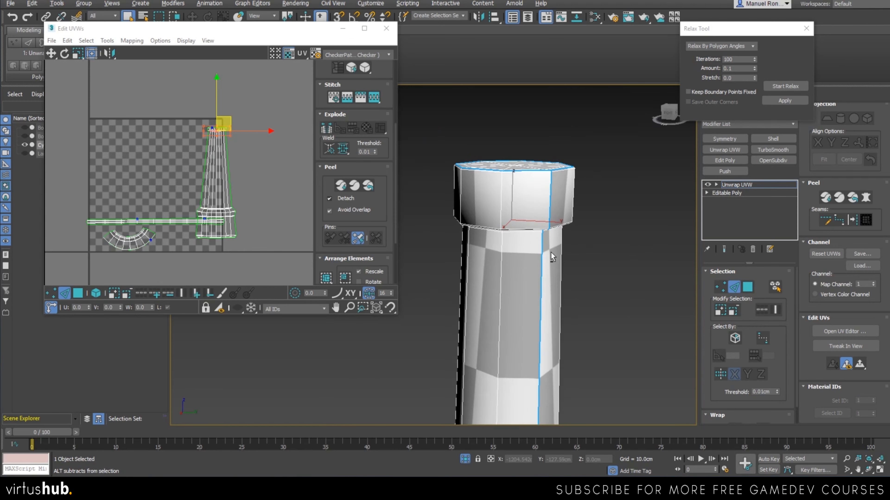
Select a side face of the column's cap and expand the selection to the surrounding seams
scroll(531, 214, up, 4)
alt+middle_drag(530, 197, 574, 211)
alt+middle_drag(562, 253, 596, 208)
scroll(612, 249, up, 4)
scroll(615, 216, down, 6)
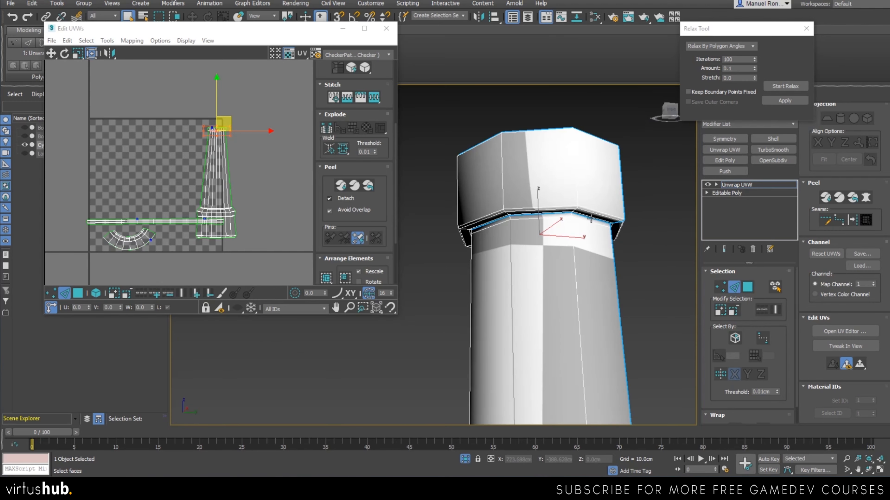
scroll(235, 138, up, 5)
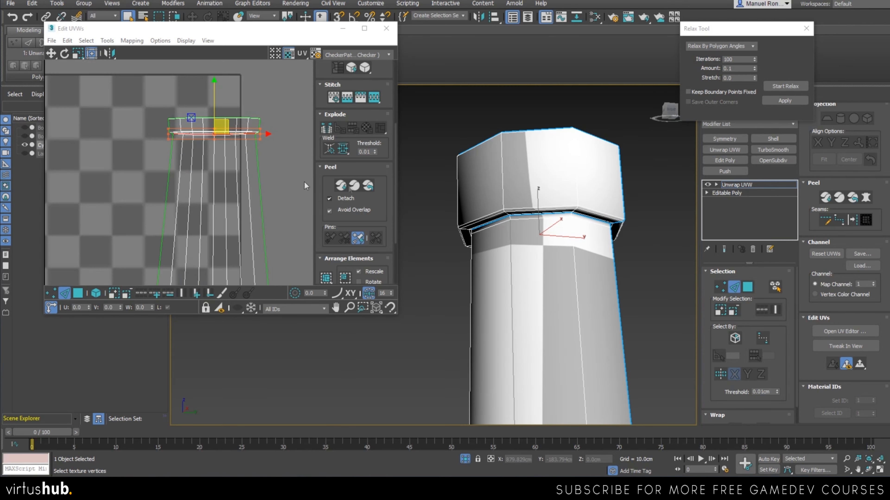
click(747, 287)
click(489, 173)
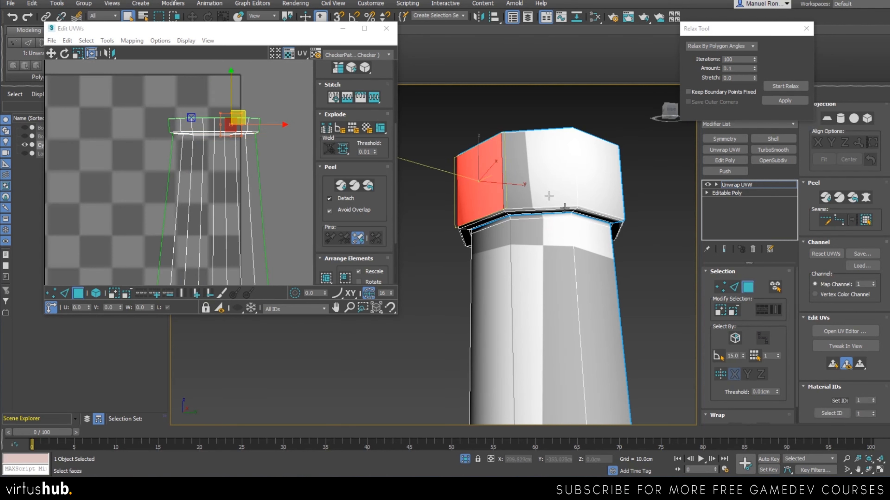
click(864, 221)
alt+middle_drag(576, 251, 514, 250)
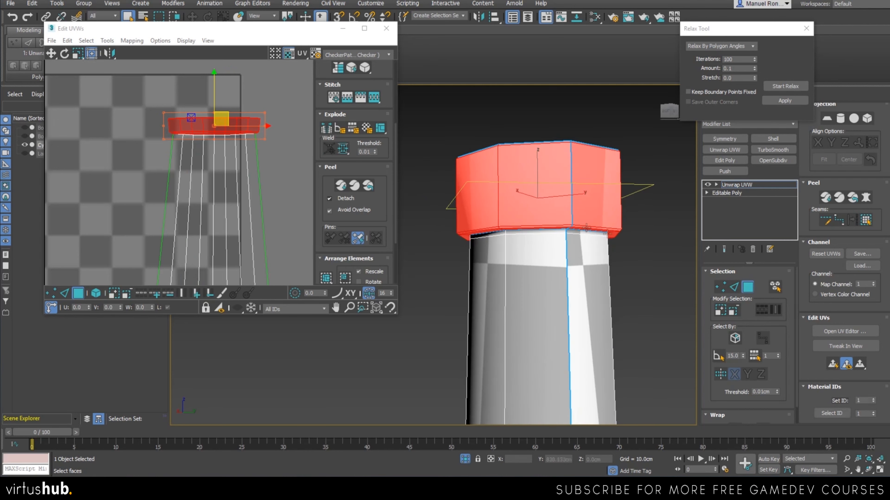
Peel the selected cap faces into their own shell and relax it by polygon angles with 100 iterations
middle_drag(266, 223, 246, 131)
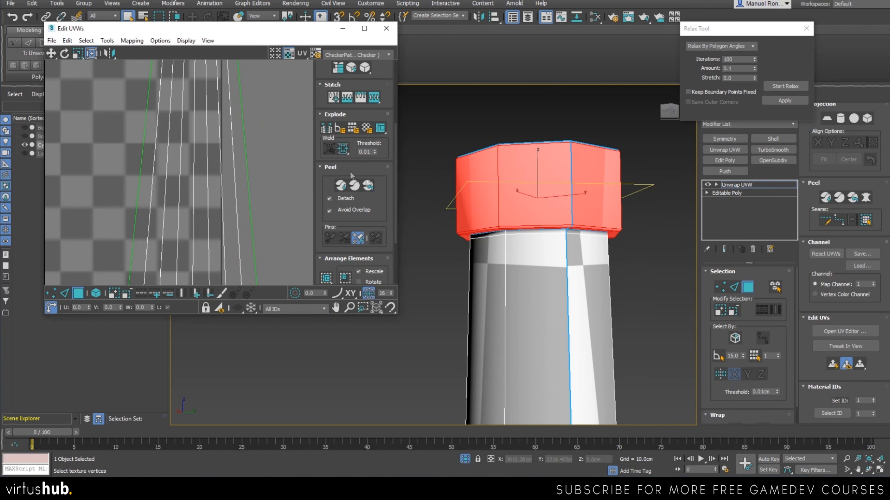
click(342, 187)
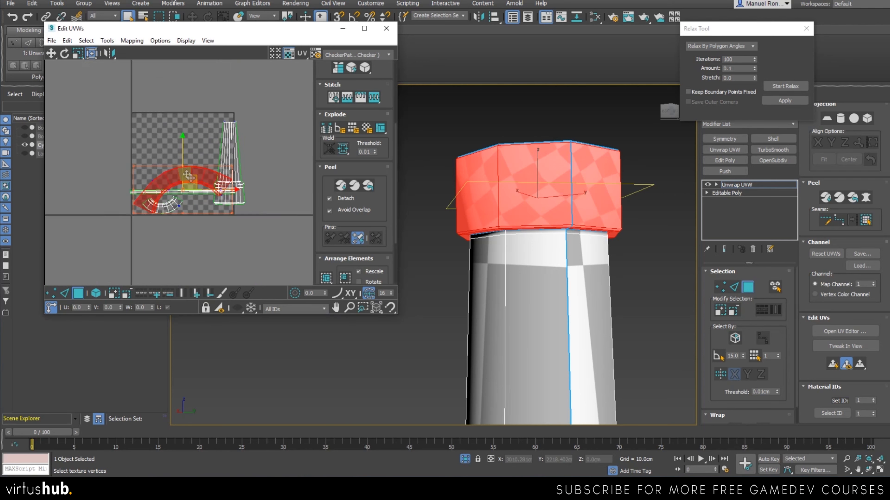
scroll(233, 178, up, 2)
click(776, 87)
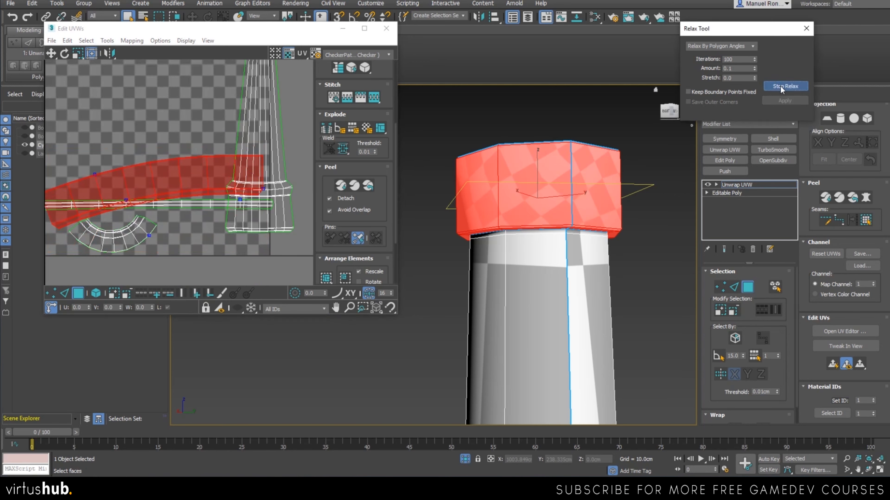
click(781, 87)
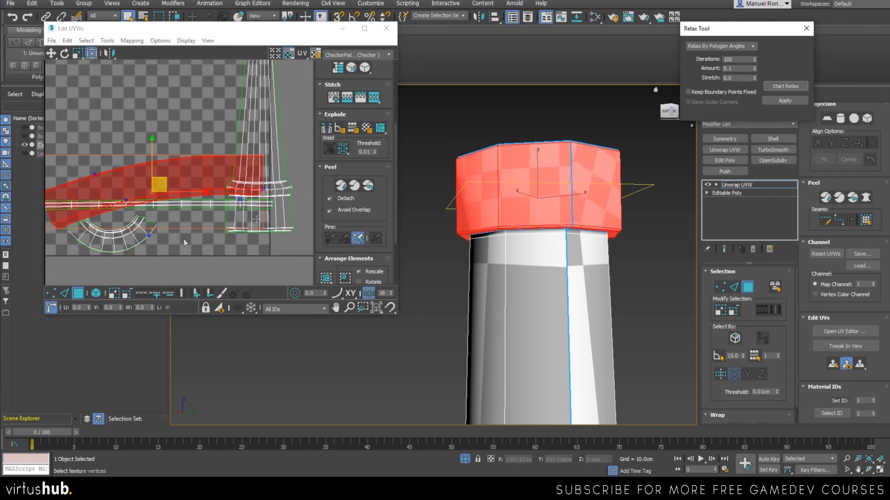
Try straightening the cap's curved shell into a rectangular strip, and undo the straightening
scroll(224, 193, up, 2)
scroll(278, 189, down, 3)
drag(286, 188, 286, 197)
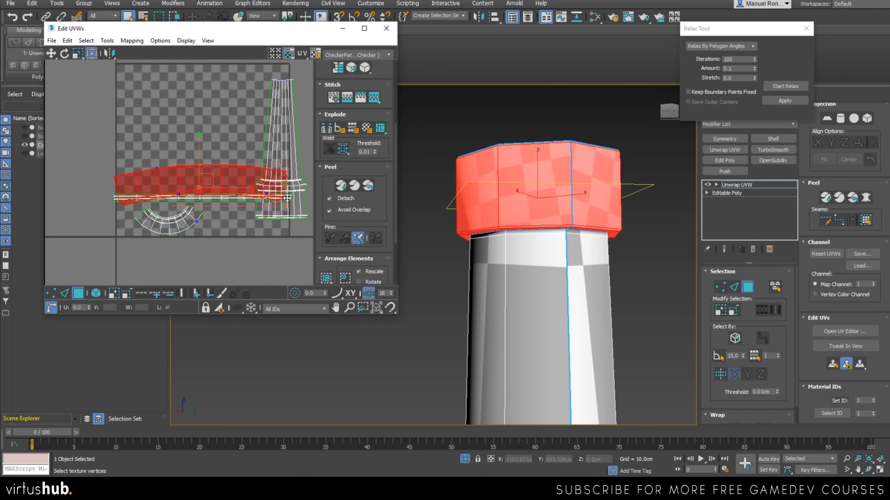
scroll(279, 191, down, 2)
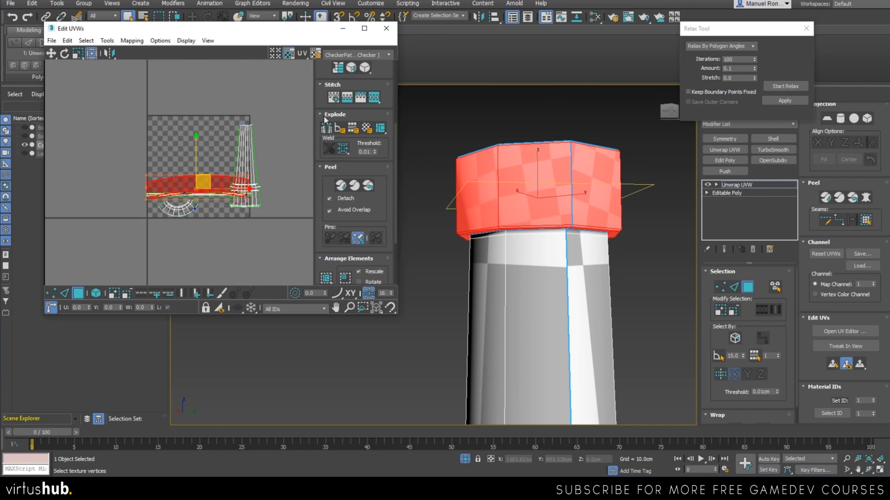
click(340, 68)
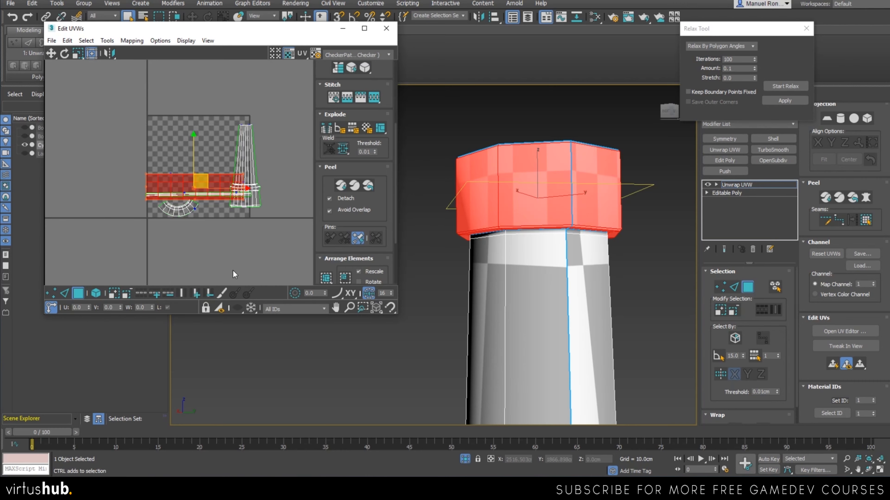
key(ctrl+z)
Move the cap's curved shell up within the UV tile, clear of the thin horizontal strip
scroll(205, 214, up, 2)
drag(240, 160, 186, 109)
scroll(188, 111, down, 5)
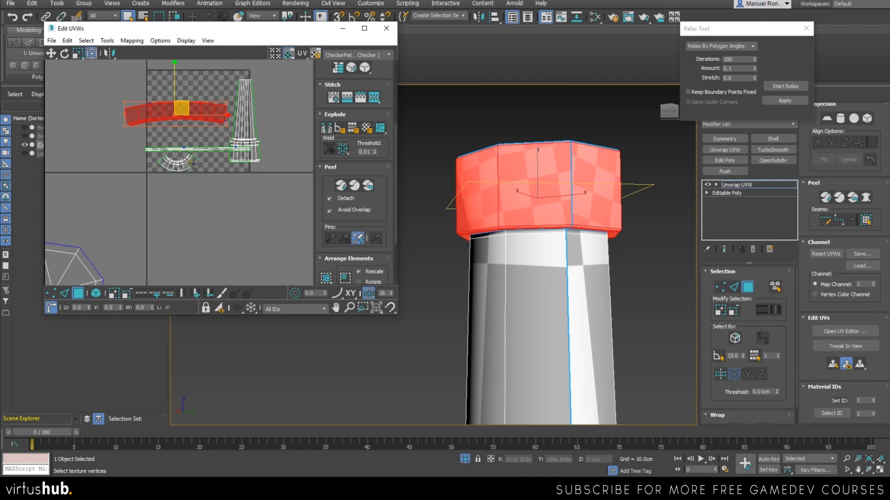
Compare the checker pattern on the cap with the rest of the column and review the shell layout
alt+middle_drag(510, 210, 612, 239)
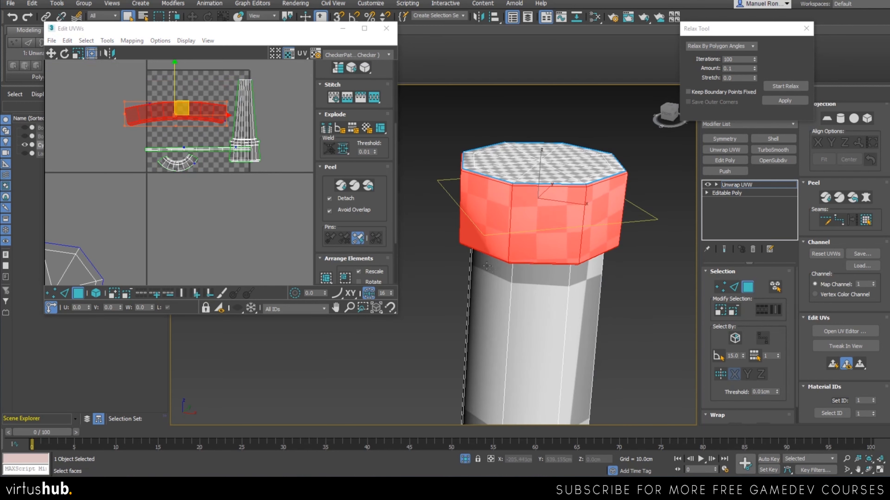
scroll(502, 287, down, 8)
scroll(499, 308, down, 6)
scroll(236, 244, down, 3)
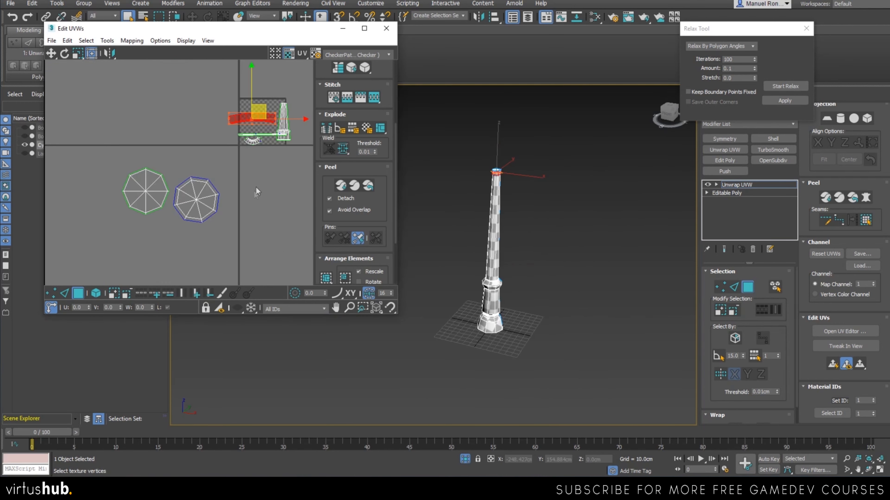
middle_drag(241, 188, 244, 207)
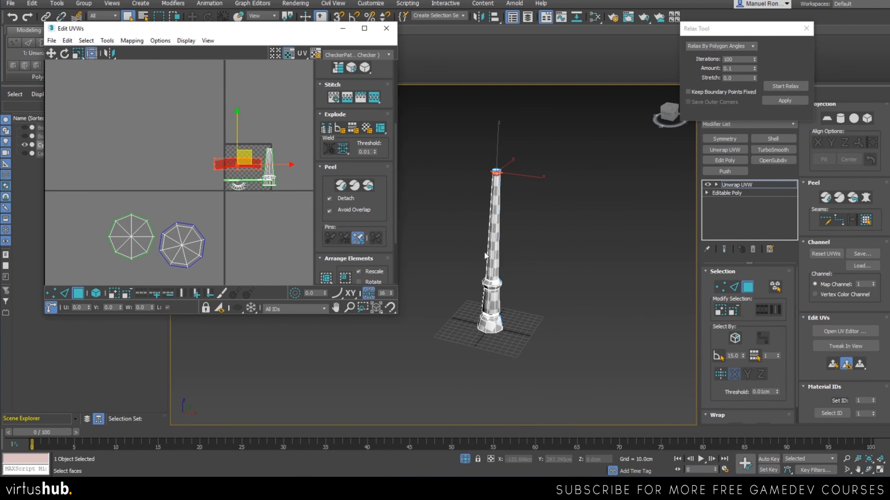
alt+middle_drag(511, 345, 514, 186)
scroll(513, 187, up, 5)
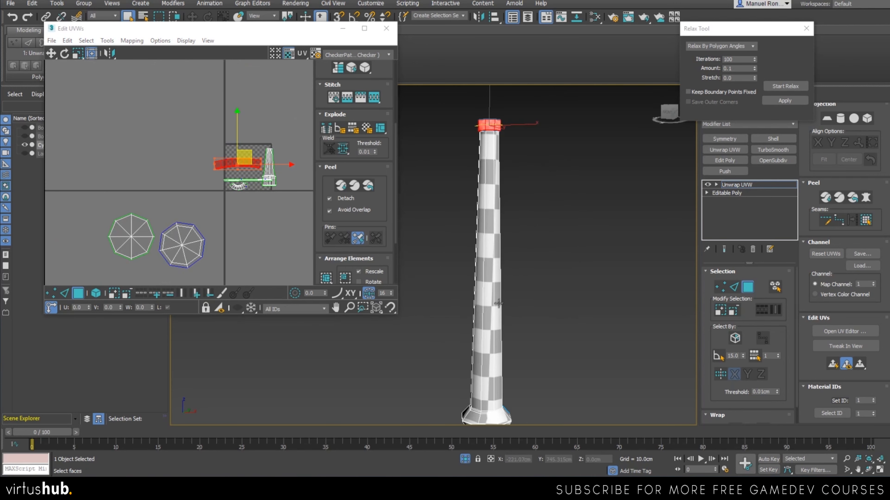
scroll(255, 177, up, 3)
scroll(245, 193, down, 4)
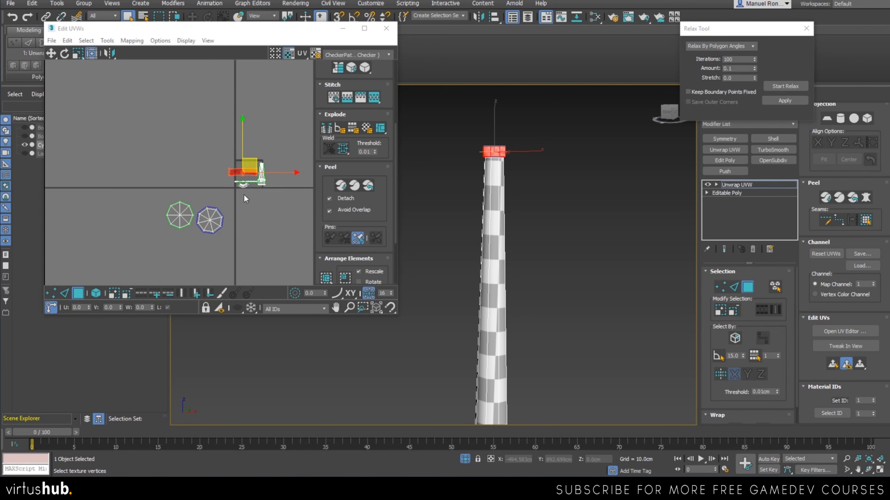
scroll(244, 197, up, 2)
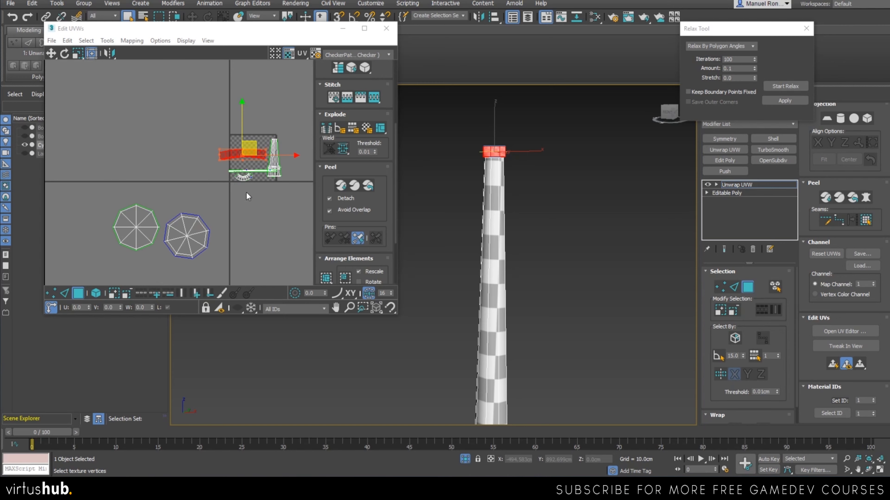
Move the two large octagonal end shells together to just above the UV tile
middle_drag(245, 192, 194, 233)
scroll(199, 226, up, 2)
scroll(199, 219, down, 4)
drag(155, 273, 214, 190)
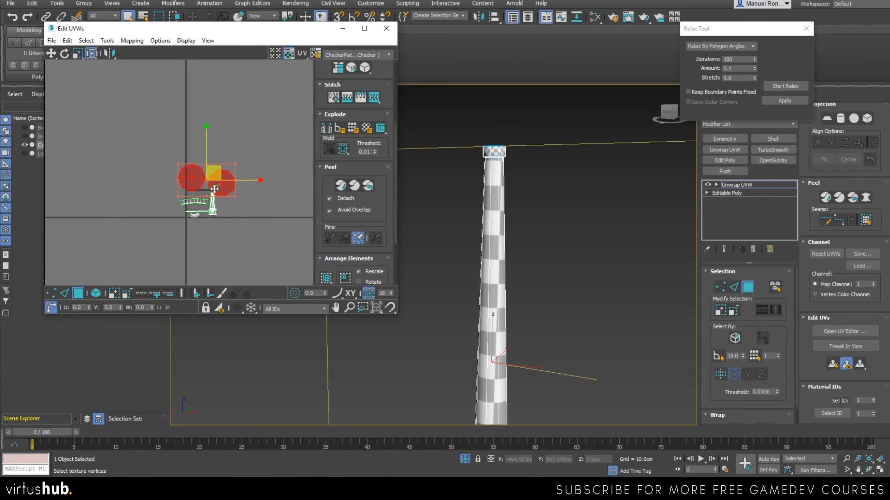
scroll(214, 189, up, 3)
Turn on selection by UV element and reposition both octagonal shells individually above the UV tile
drag(114, 111, 156, 196)
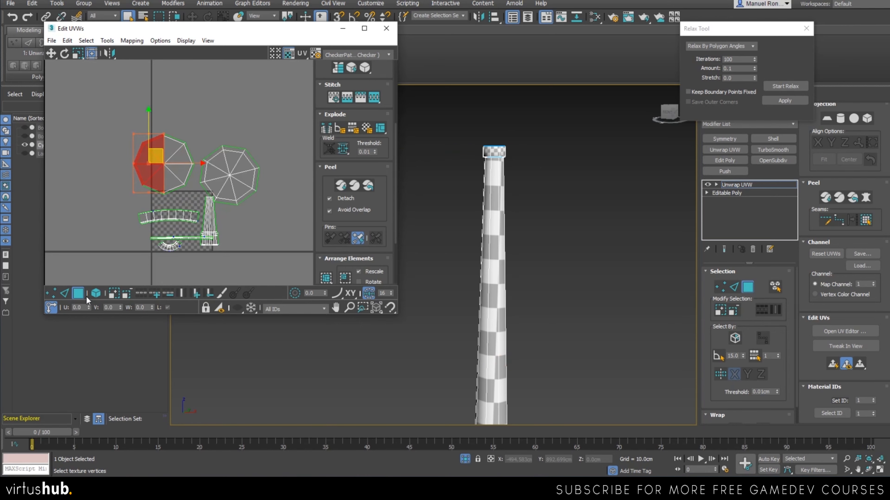
click(96, 294)
click(169, 166)
drag(169, 166, 151, 172)
mouse_move(230, 132)
mouse_down()
mouse_move(249, 163)
mouse_move(235, 145)
mouse_up()
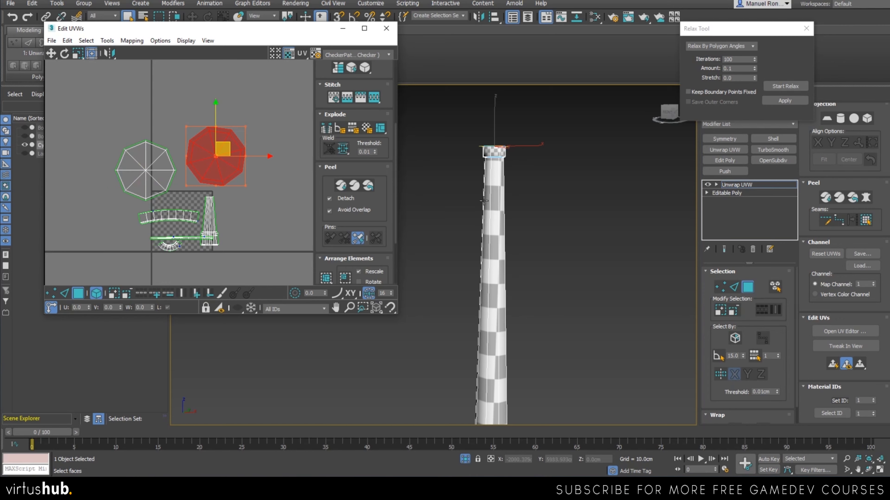
Compare the checker size on the column's cap, shaft, top face and bottom face
scroll(487, 210, up, 4)
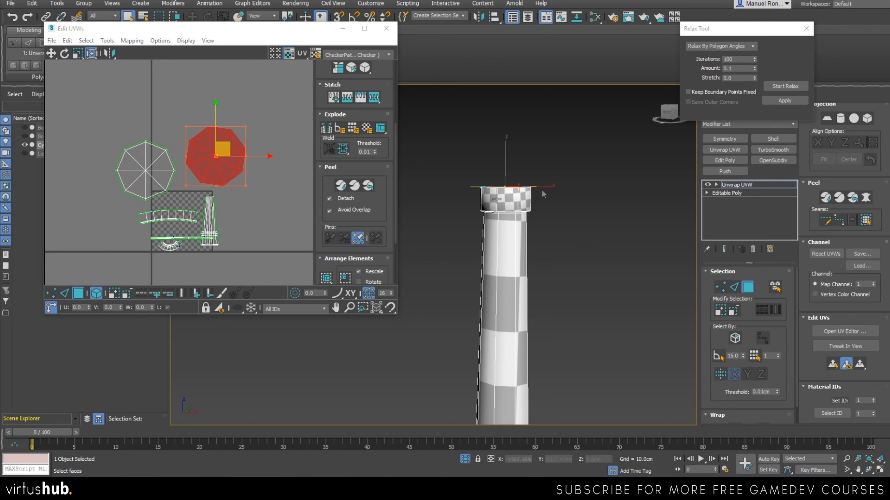
scroll(495, 275, up, 2)
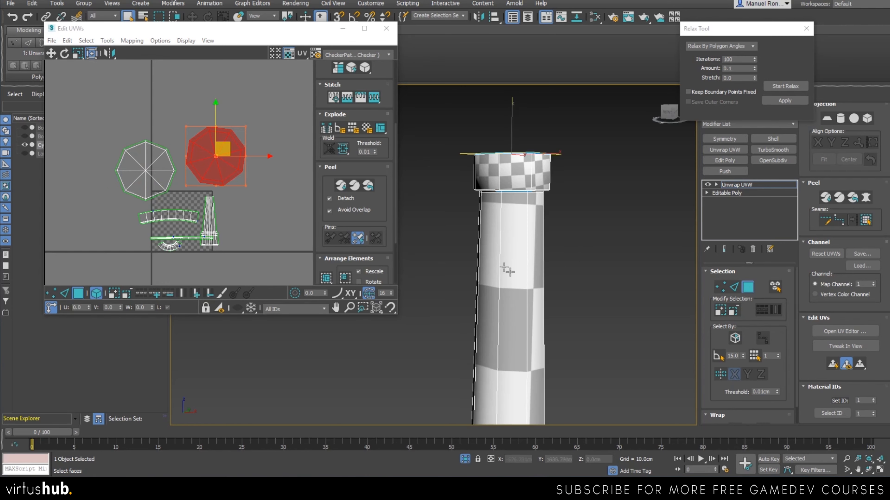
scroll(533, 184, down, 4)
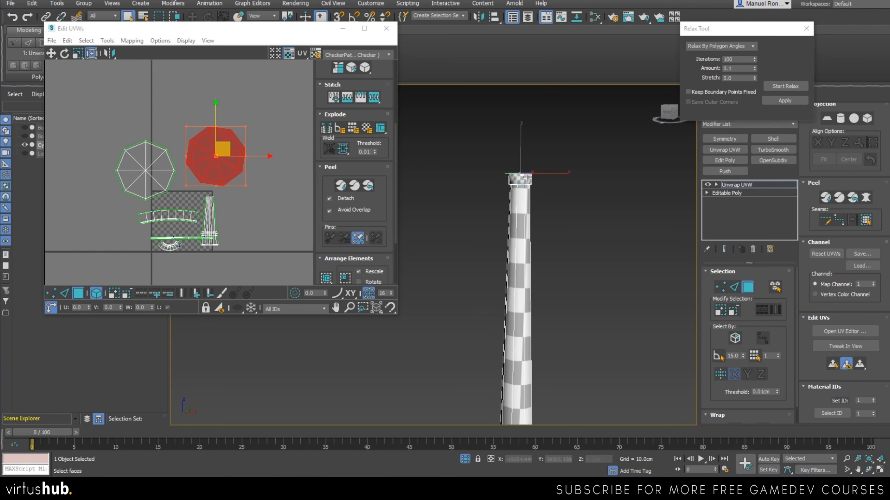
alt+middle_drag(519, 218, 507, 273)
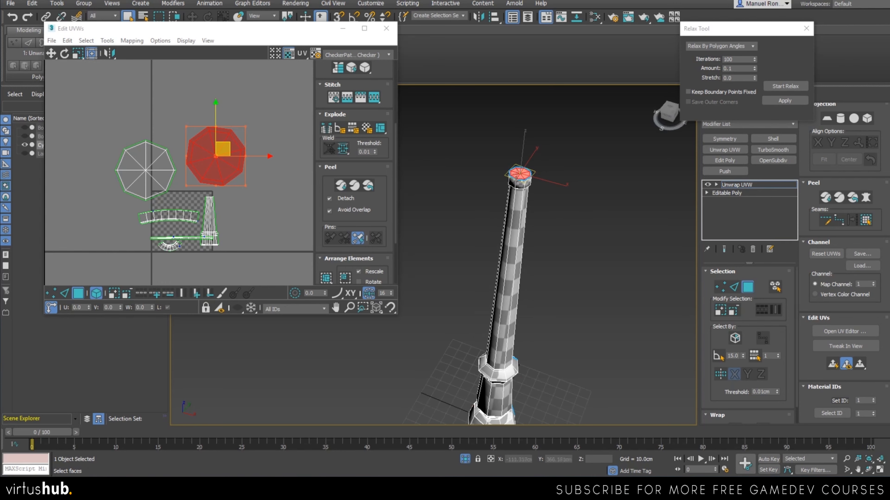
scroll(510, 265, down, 3)
alt+middle_drag(499, 333, 538, 287)
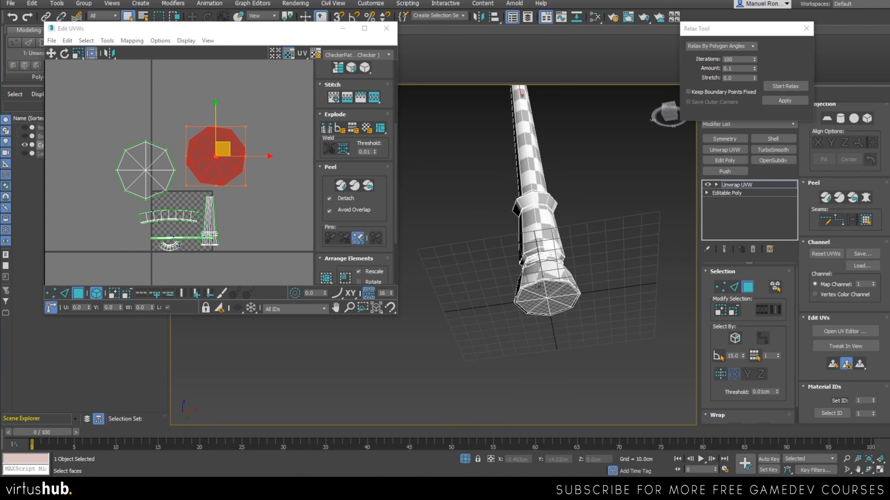
scroll(539, 287, up, 4)
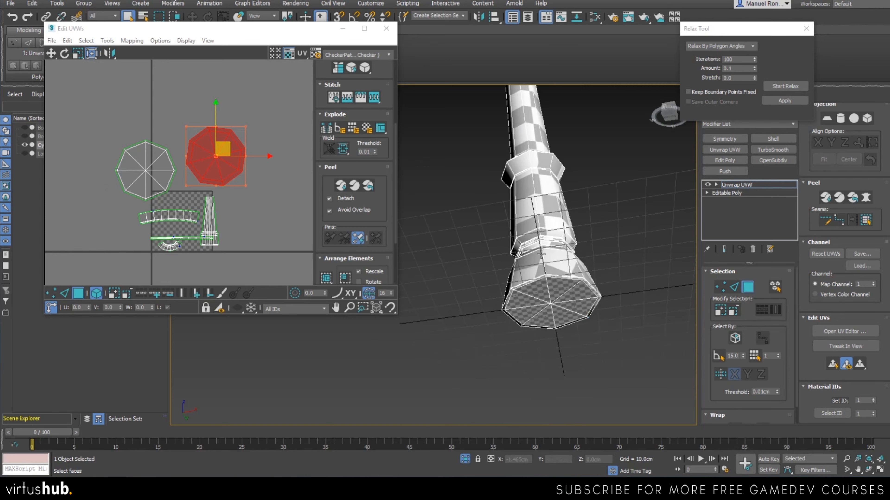
alt+middle_drag(541, 255, 538, 296)
scroll(538, 296, down, 4)
middle_drag(532, 189, 509, 254)
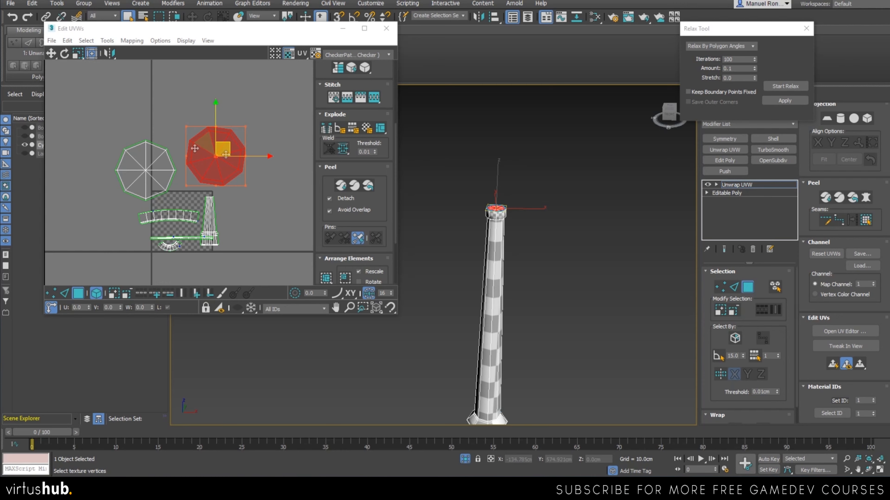
Try packing all the UV shells into the tile with Rescale on and 0.02 padding, and undo the packing
scroll(316, 220, down, 3)
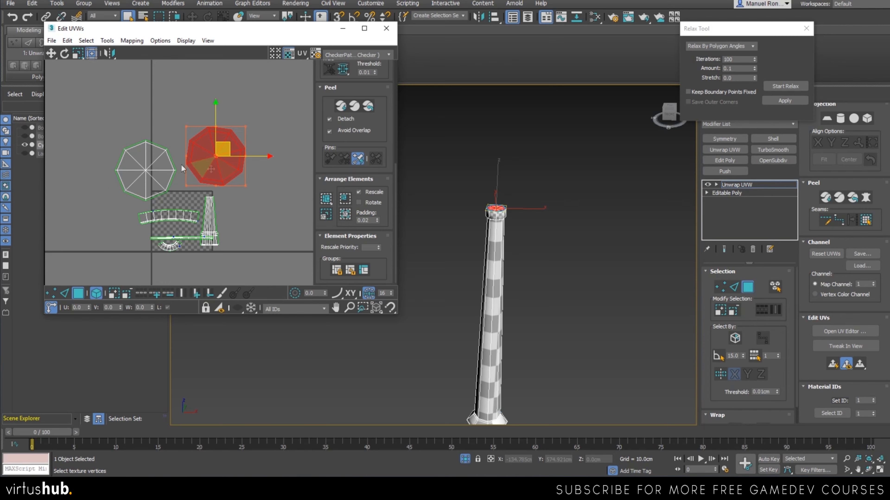
drag(92, 105, 260, 280)
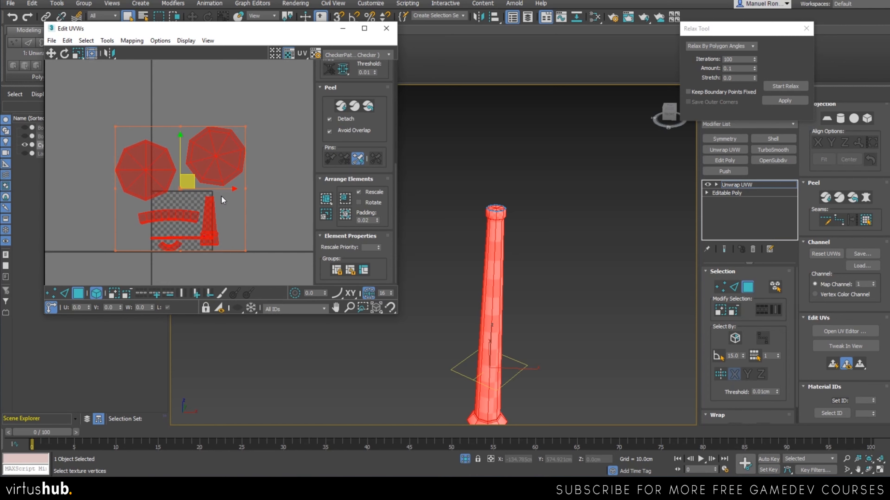
scroll(487, 240, up, 4)
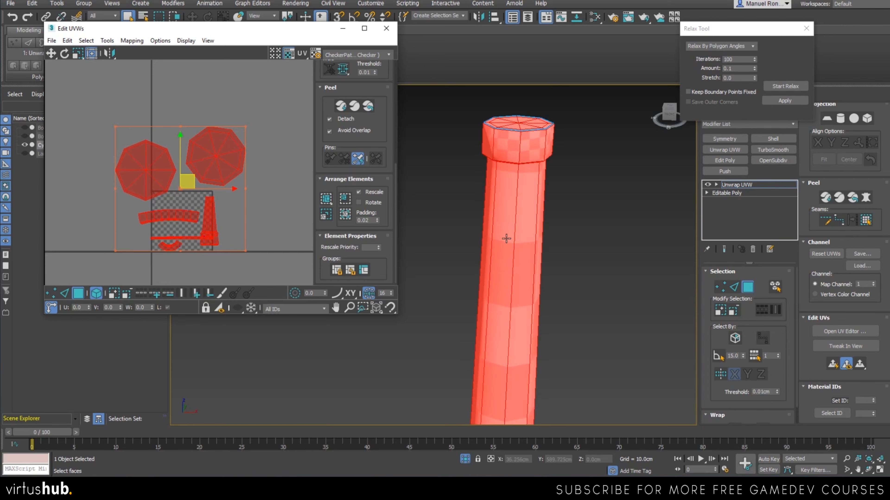
click(609, 204)
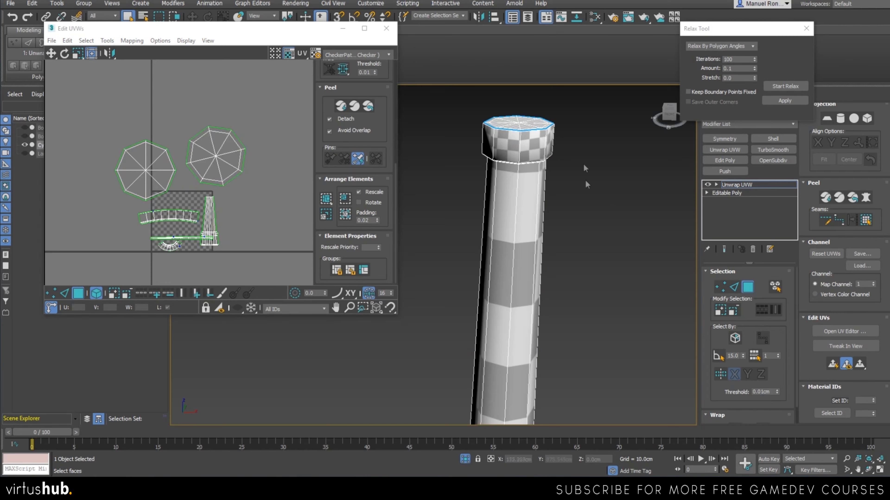
drag(92, 102, 278, 286)
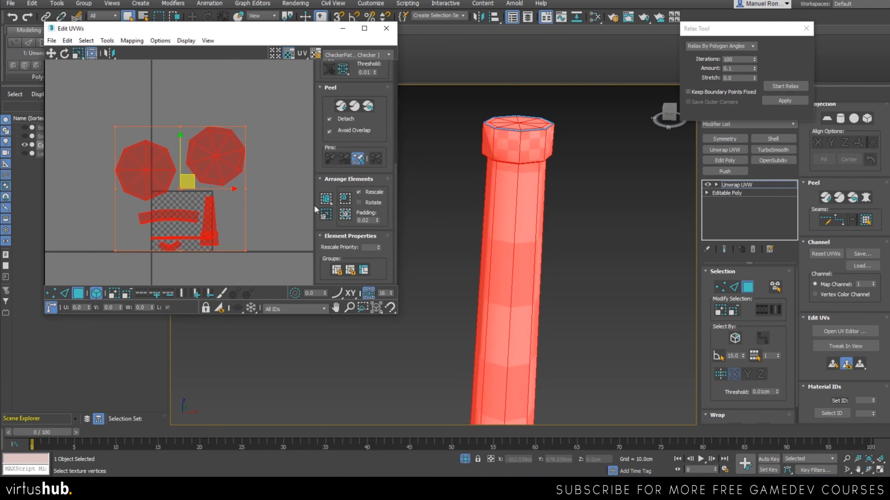
click(326, 200)
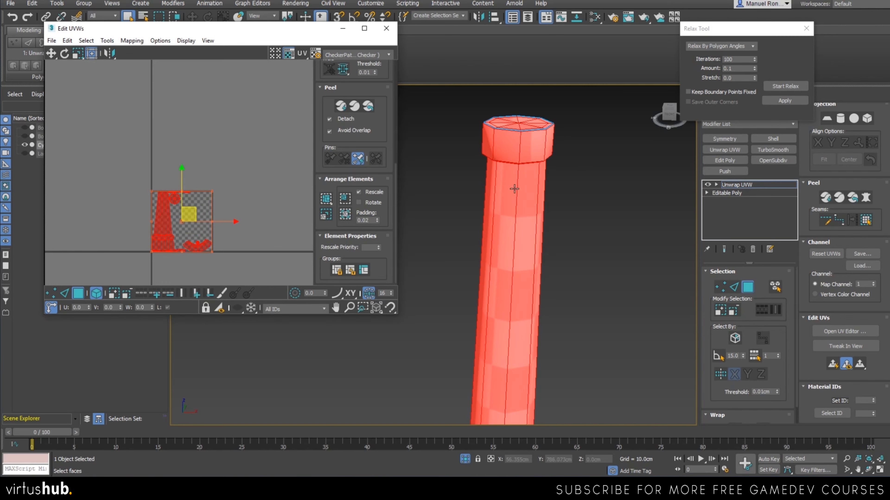
key(ctrl+z)
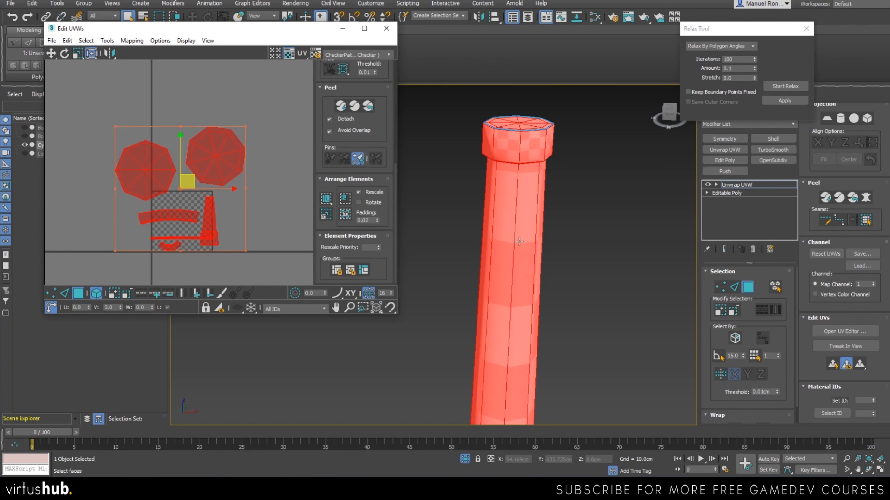
Pack all the column's UV shells into the tile with Rescale on and 0.02 padding, and inspect the checker pattern along the shaft and base
click(326, 200)
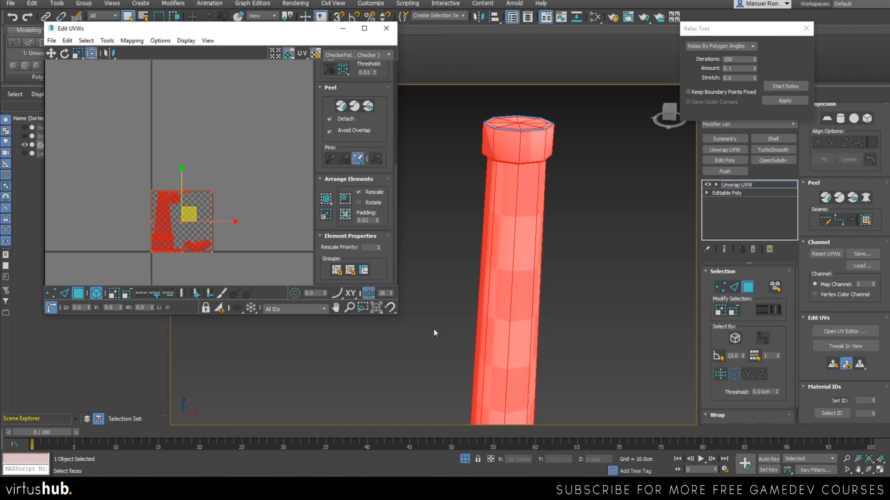
scroll(509, 150, down, 7)
scroll(511, 346, up, 5)
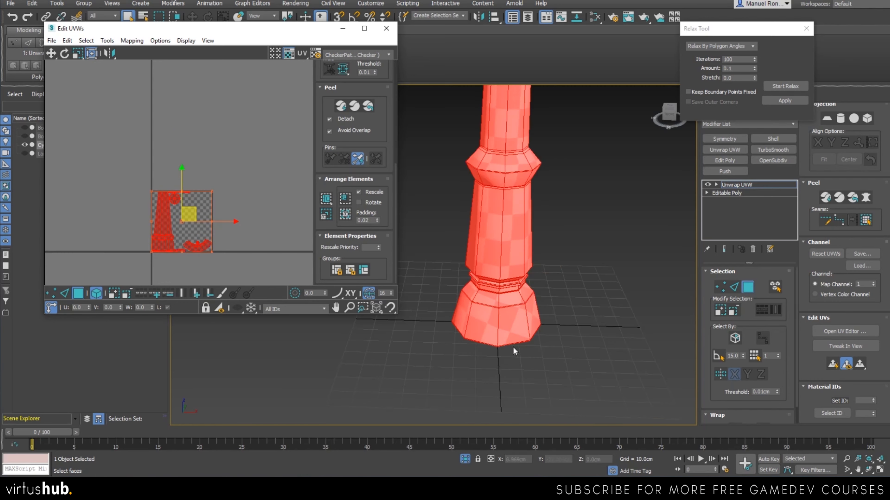
scroll(513, 247, up, 4)
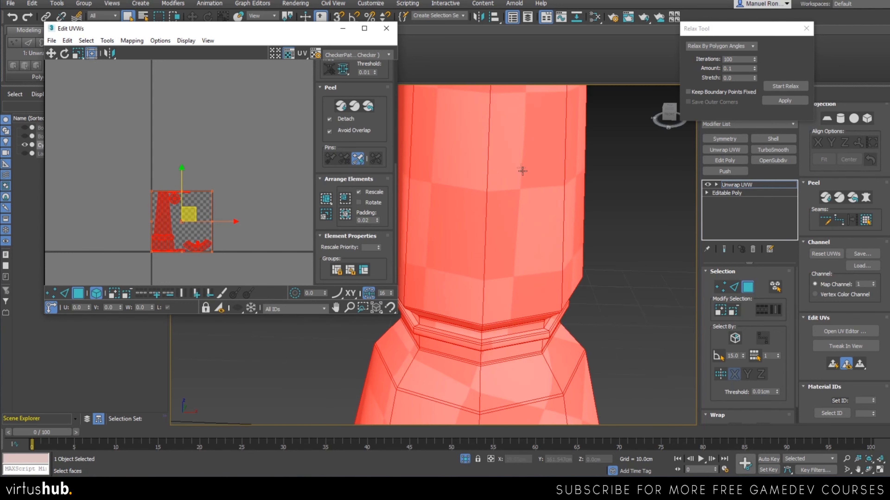
scroll(516, 190, down, 4)
middle_drag(561, 146, 521, 279)
scroll(195, 245, up, 6)
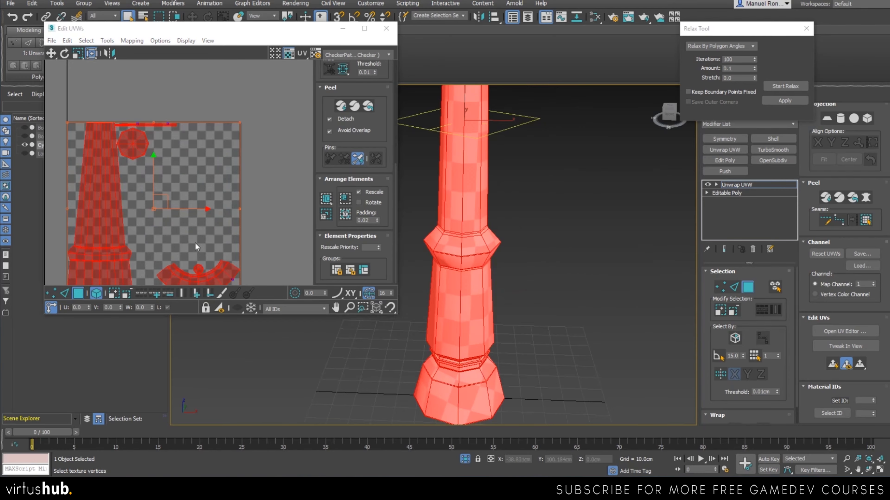
Select the lamp post column and open its existing unwrap in the UV editor
scroll(182, 214, down, 5)
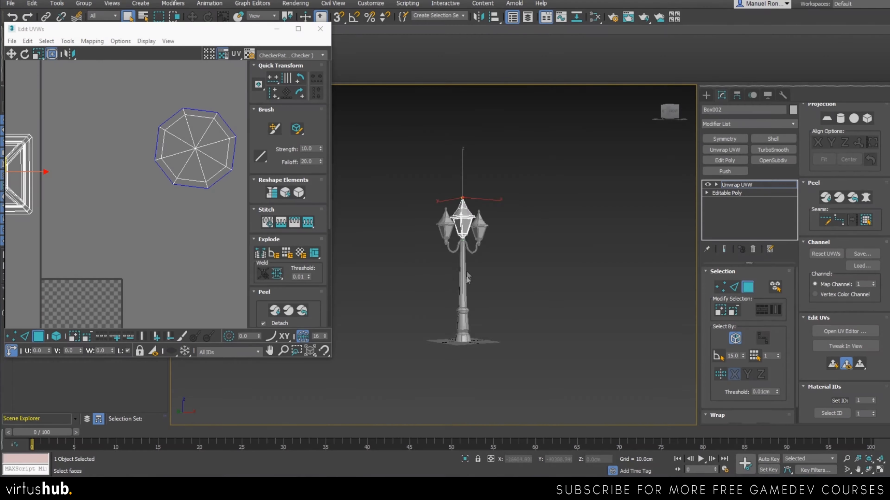
scroll(452, 253, up, 5)
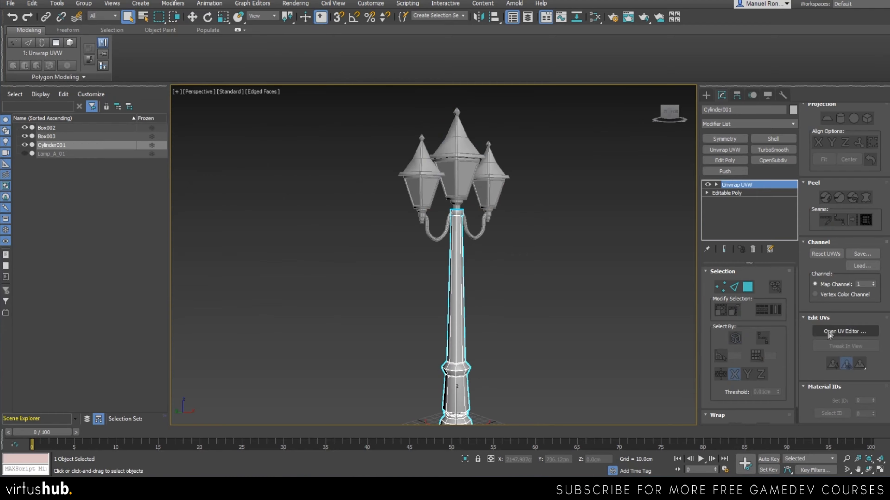
click(844, 331)
scroll(829, 137, up, 3)
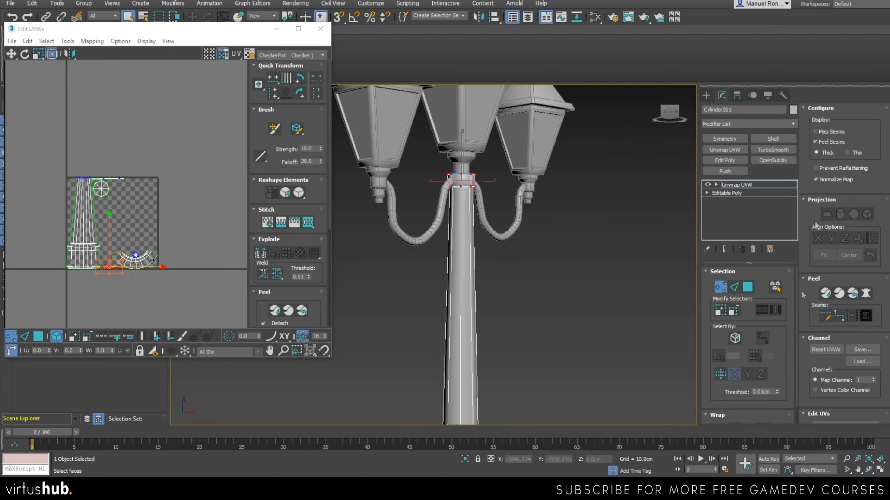